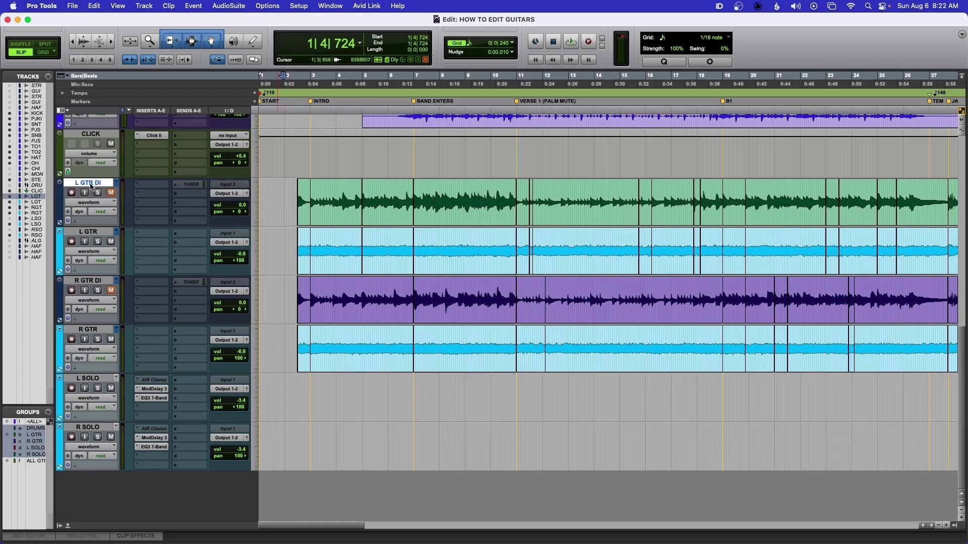
Select the R GTR DI track and place the edit cursor in bar 4 of the L GTR DI track.
left_click(87, 280)
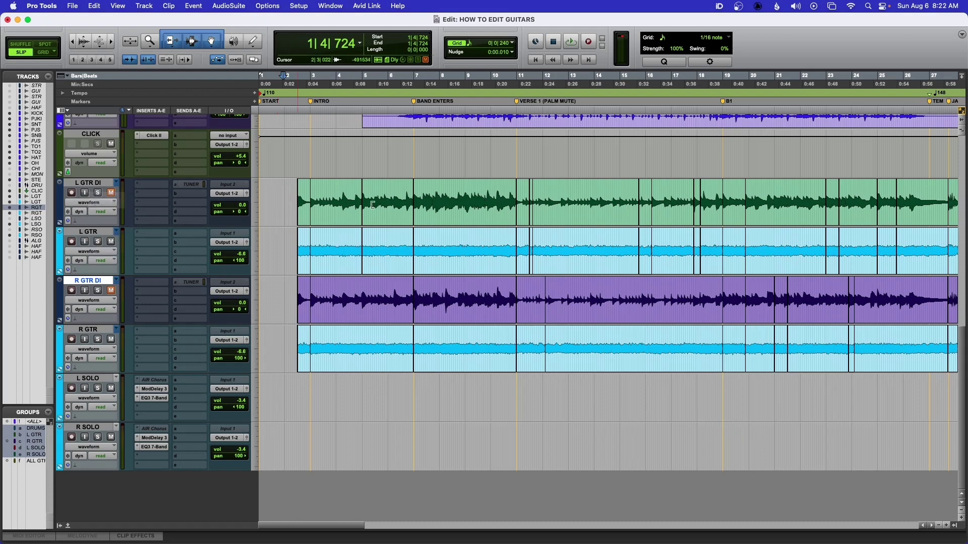
left_click(346, 197)
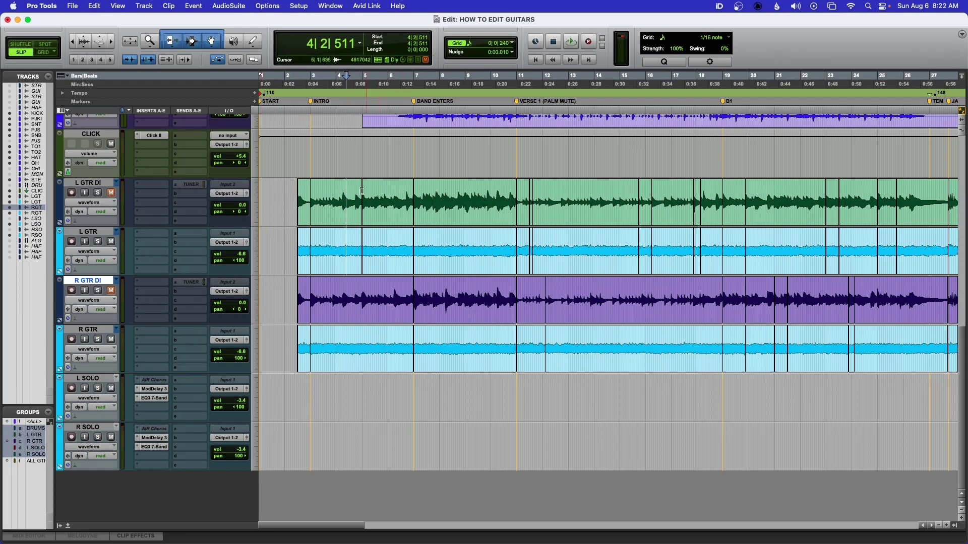
left_click(341, 200)
Examine the KICK IN waveform up close against the grid at the BAND ENTERS marker.
scroll(381, 167, "up", 5)
scroll(381, 168, "up", 5)
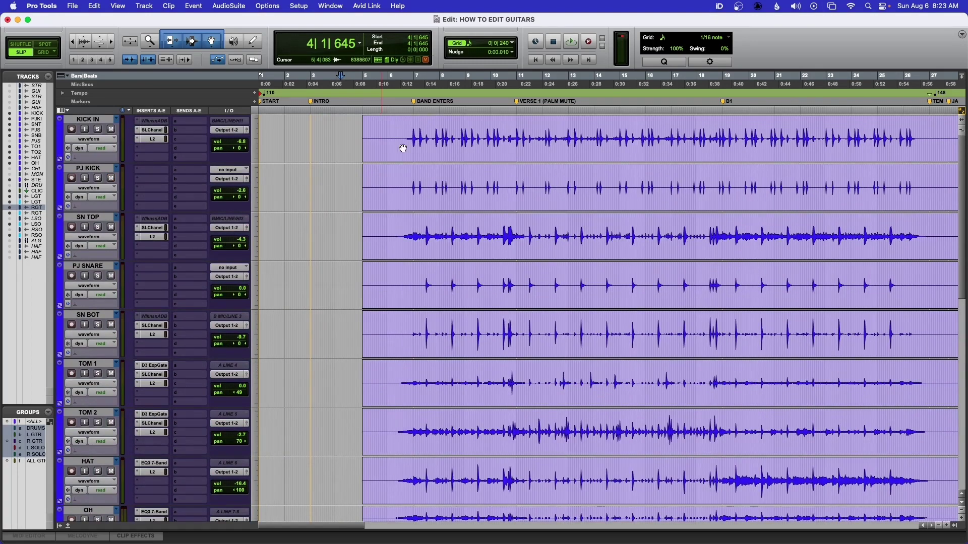
left_click(414, 129)
key("t")
key("t")
key("t")
key("t")
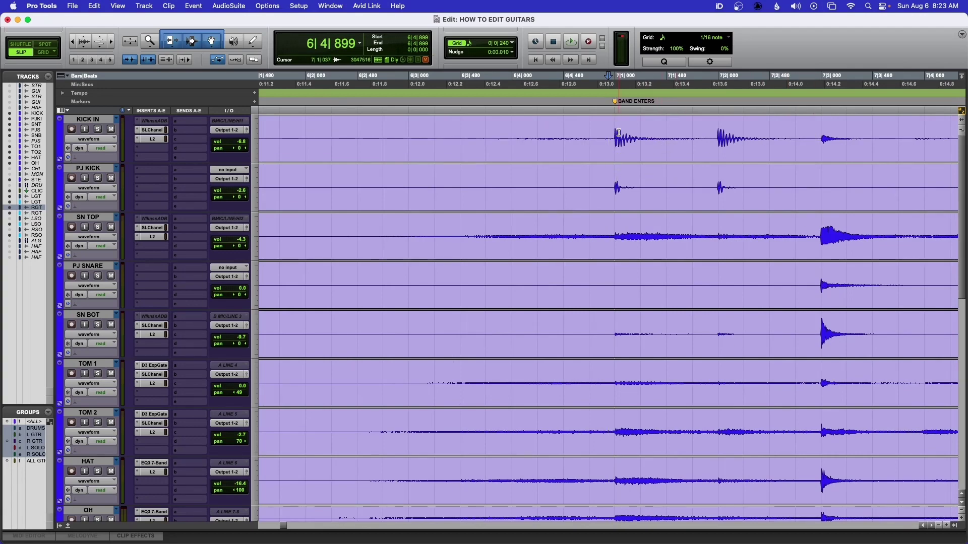
Examine the opening of the left and right guitar clips, before the INTRO marker.
key("r")
key("r")
key("r")
key("r")
key("r")
scroll(197, 215, "down", 8)
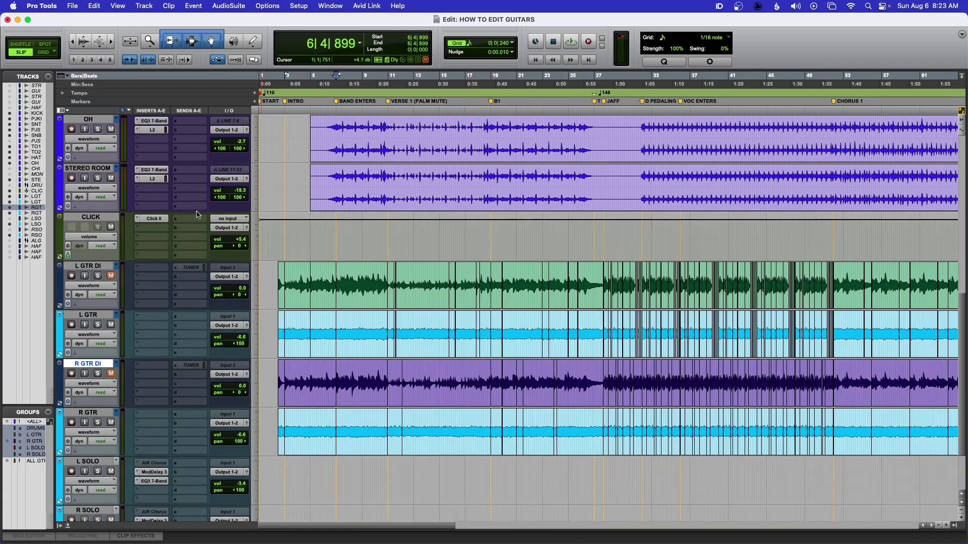
left_click(274, 278)
key("t")
key("t")
key("t")
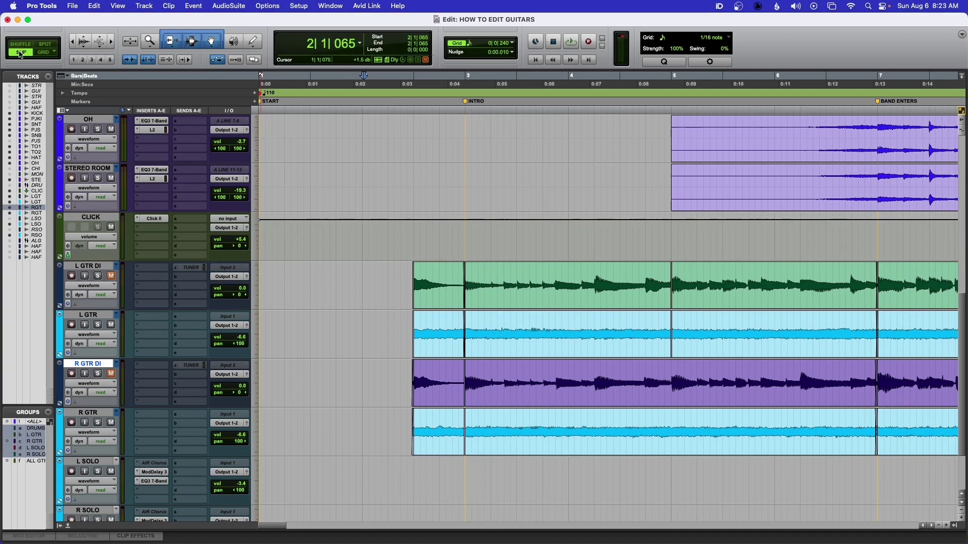
left_click(422, 277)
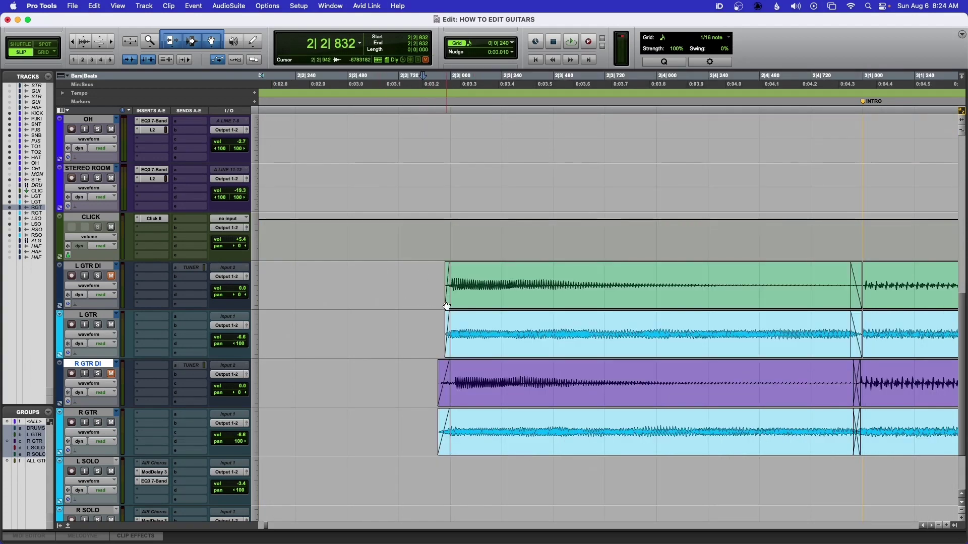
Try extending the start of the first left guitar clips back to about 2|2|761, and undo the trim.
left_click(446, 306)
left_click_drag(446, 306, 409, 308)
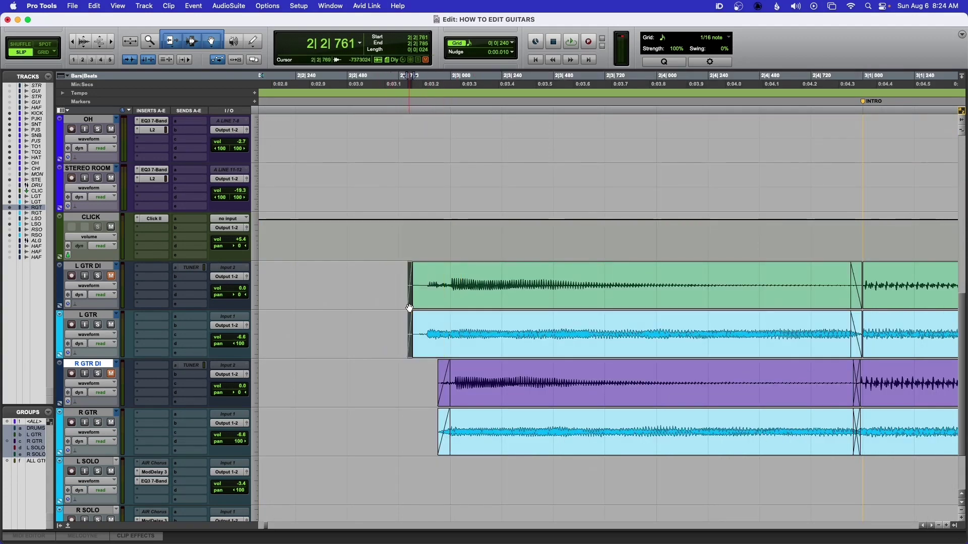
key("super+z")
Place the edit cursor just before the first left guitar clips and check the available nudge values.
left_click(414, 283)
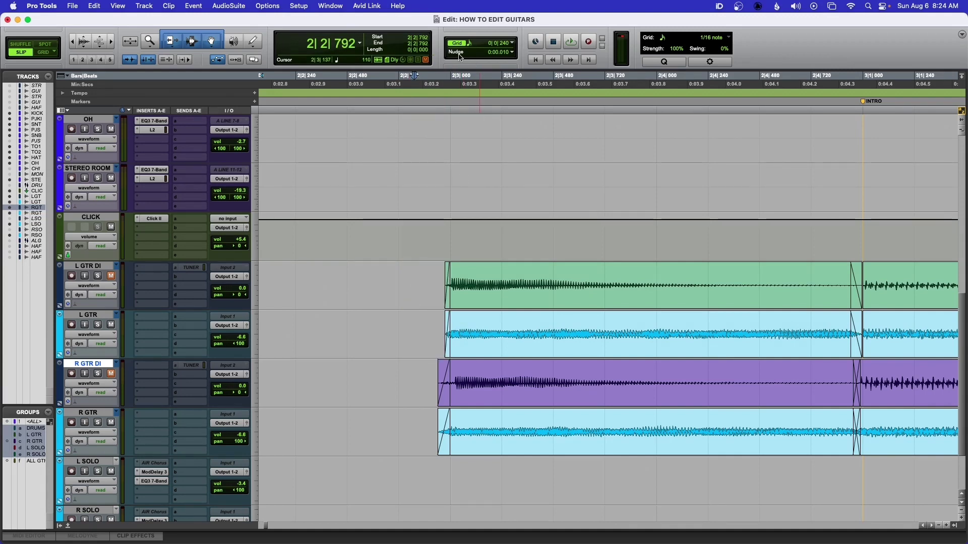
left_click(512, 53)
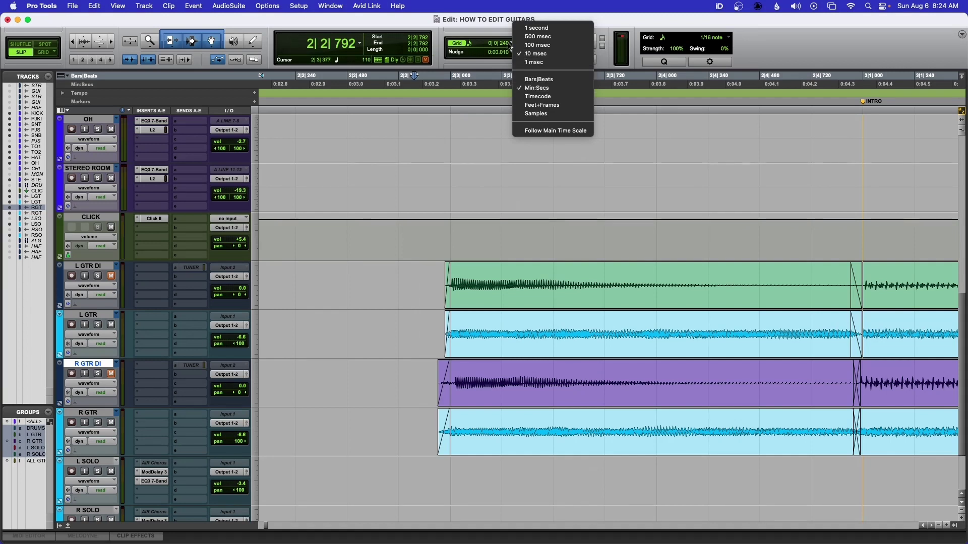
left_click(493, 20)
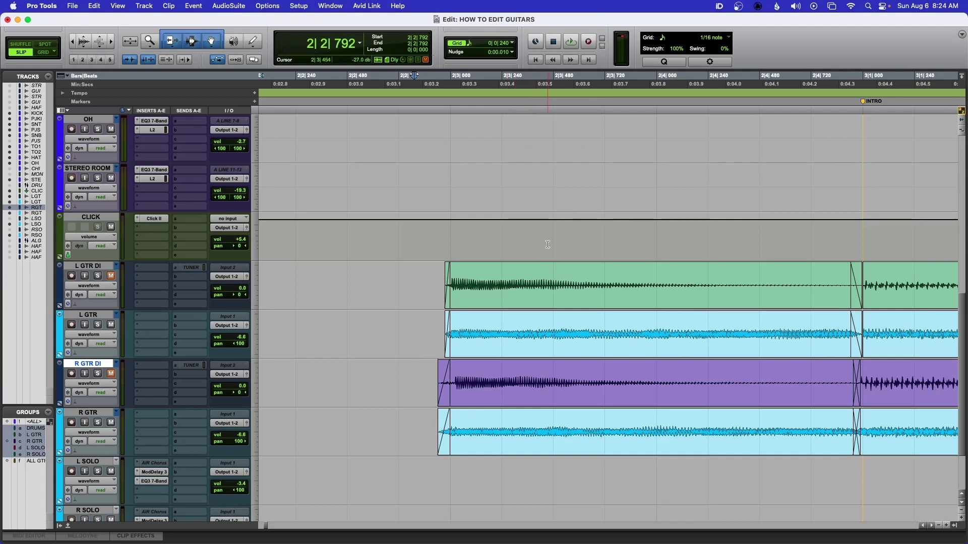
Select the grouped L GTR DI and L GTR clips that start at the INTRO marker.
key("super+bracketleft")
key("super+bracketleft")
key("super+bracketleft")
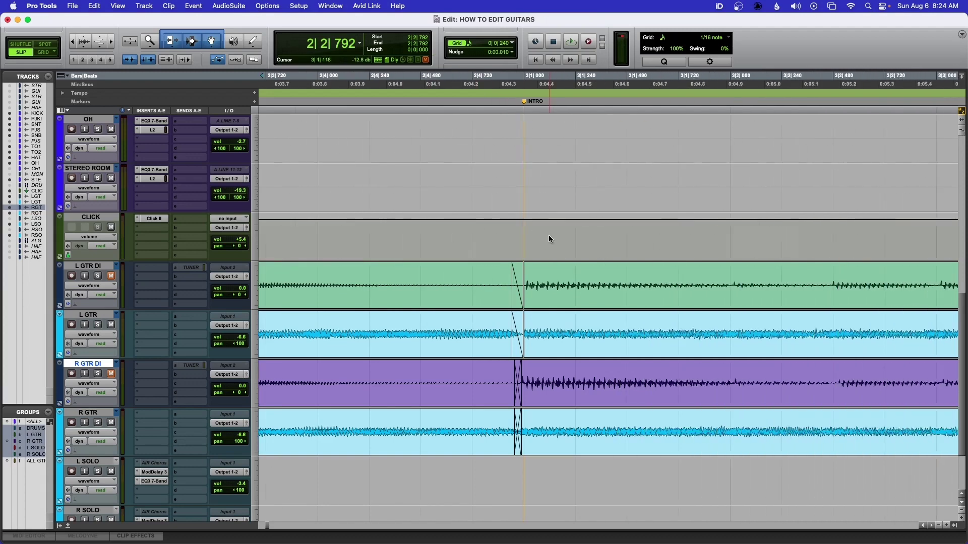
scroll(549, 237, "right", 3)
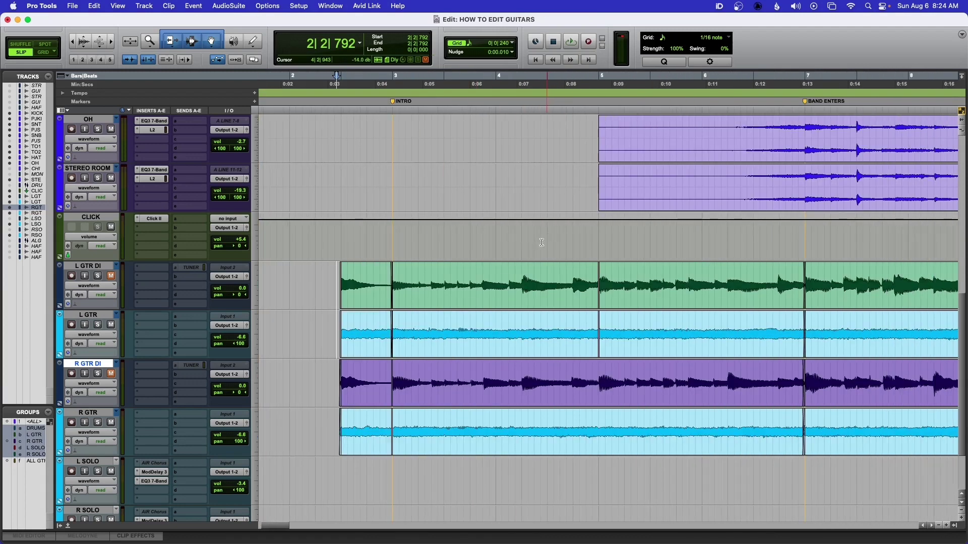
left_click(512, 298)
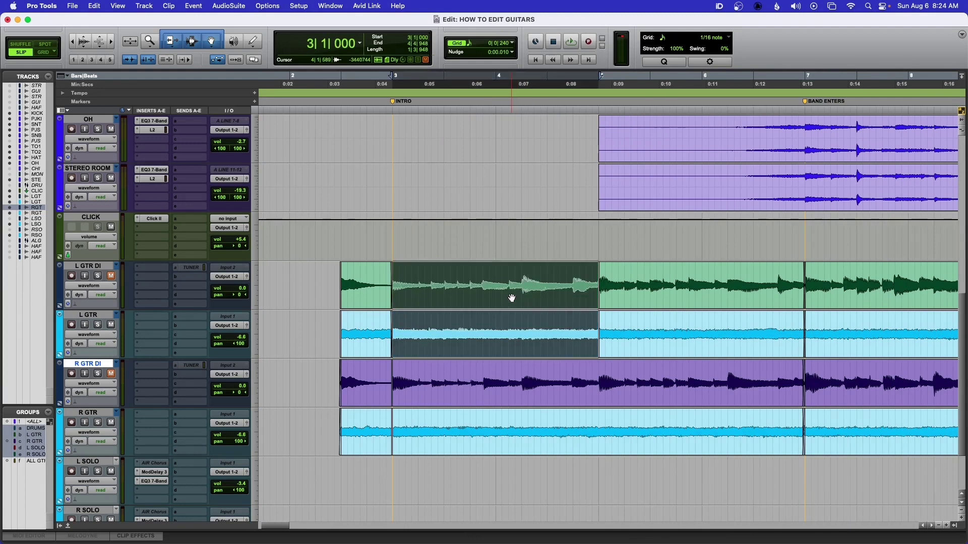
key("super+bracketright")
key("super+bracketright")
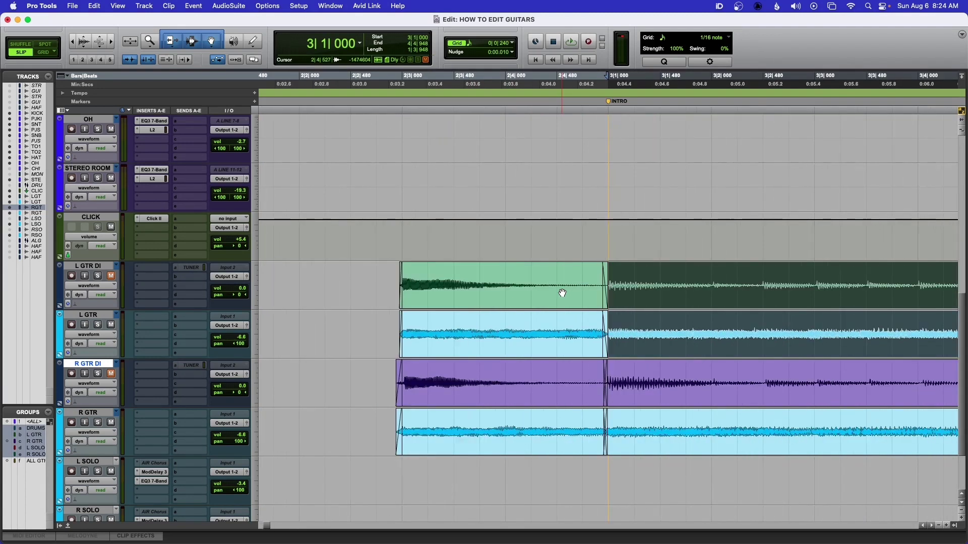
scroll(562, 292, "right", 1)
scroll(562, 293, "right", 4)
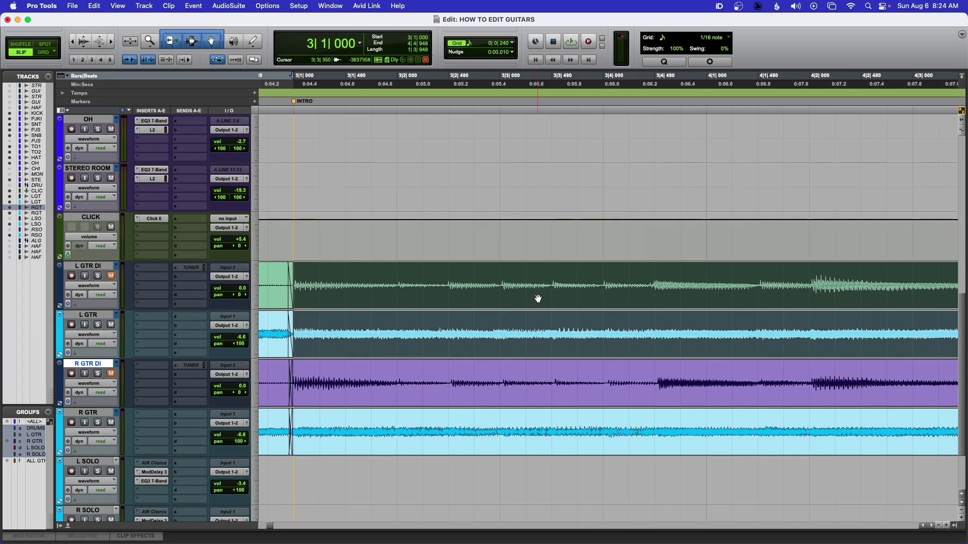
Nudge the selected left guitar clips three increments earlier, and return them to 3|1|000.
key("minus")
key("minus")
key("minus")
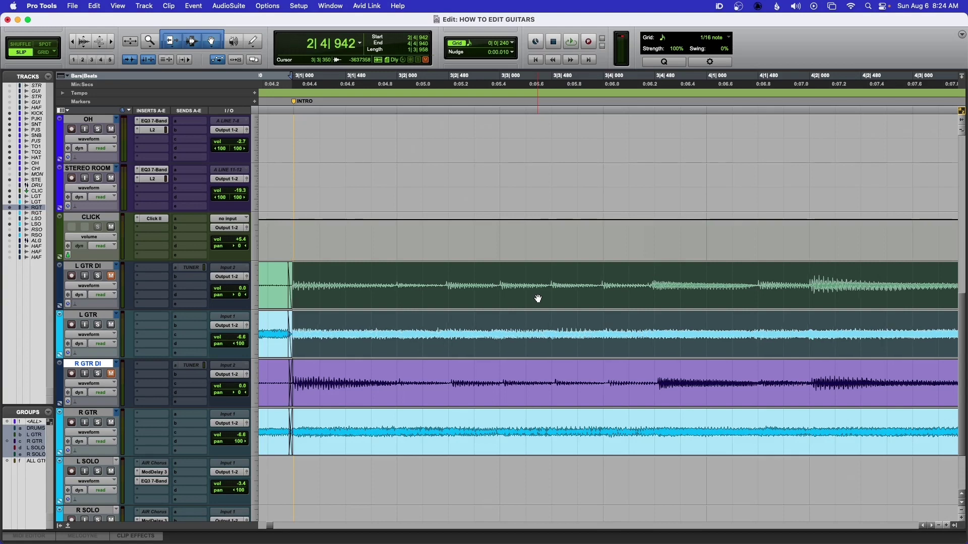
key("plus")
key("plus")
key("plus")
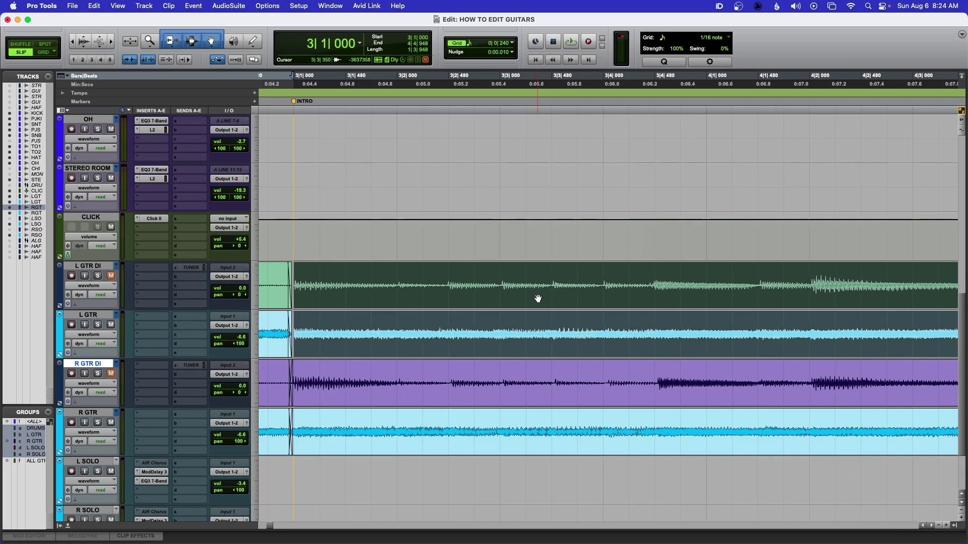
Nudge the selected left guitar clips back and forth, leaving them one 10 ms increment late at 3|1|018.
key("minus")
key("minus")
key("minus")
key("plus")
key("plus")
key("plus")
key("plus")
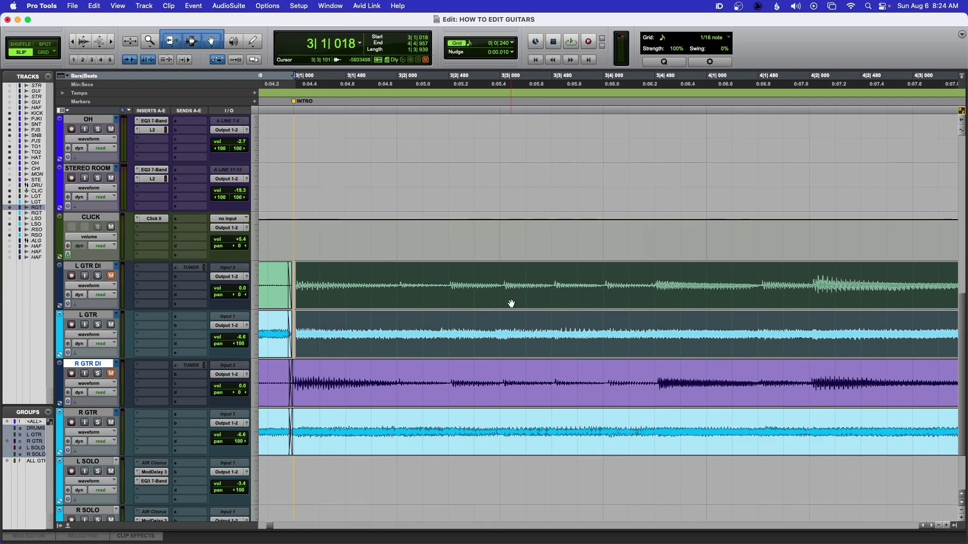
Highlight the gap between 3|3|000 and the following note on the left guitar tracks, about 28 ticks long.
left_click(501, 276)
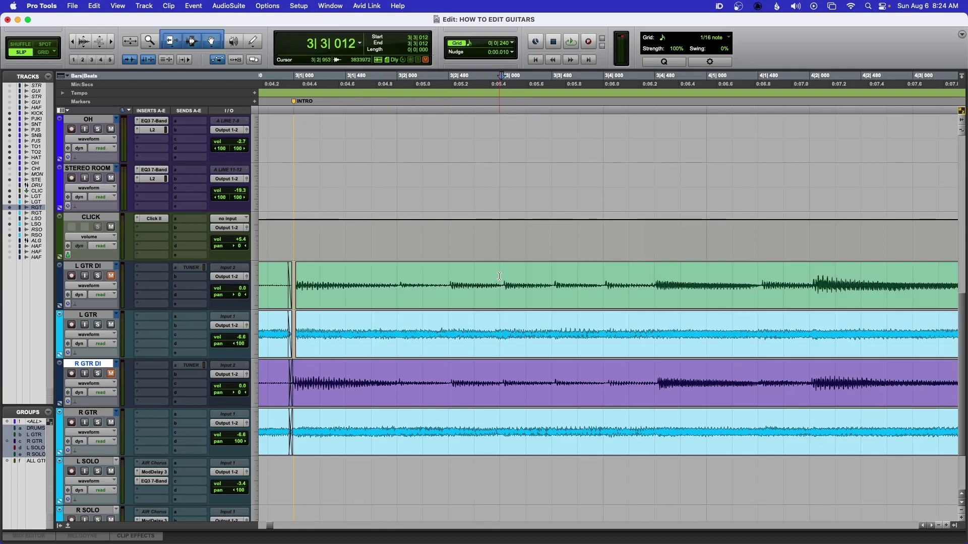
left_click_drag(496, 275, 498, 275)
left_click(497, 272)
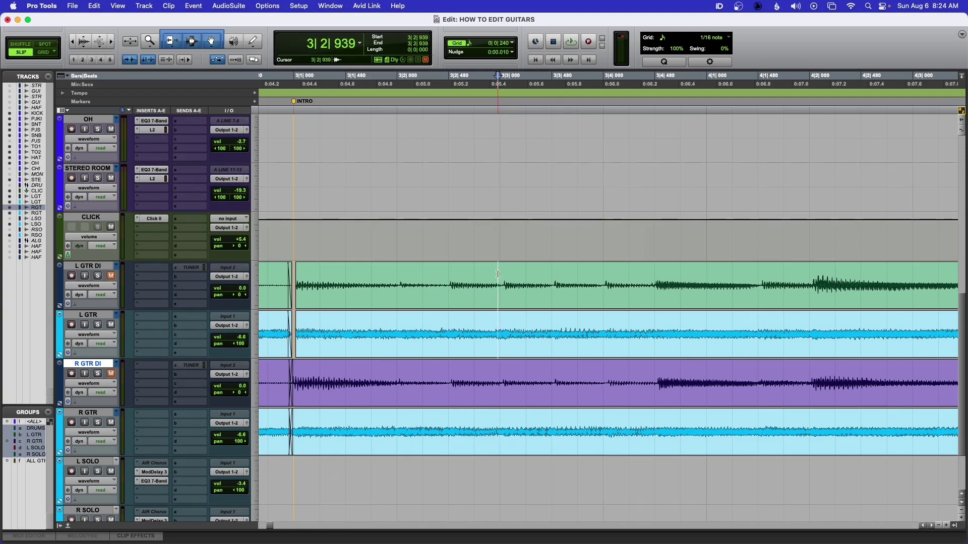
key("super+bracketright")
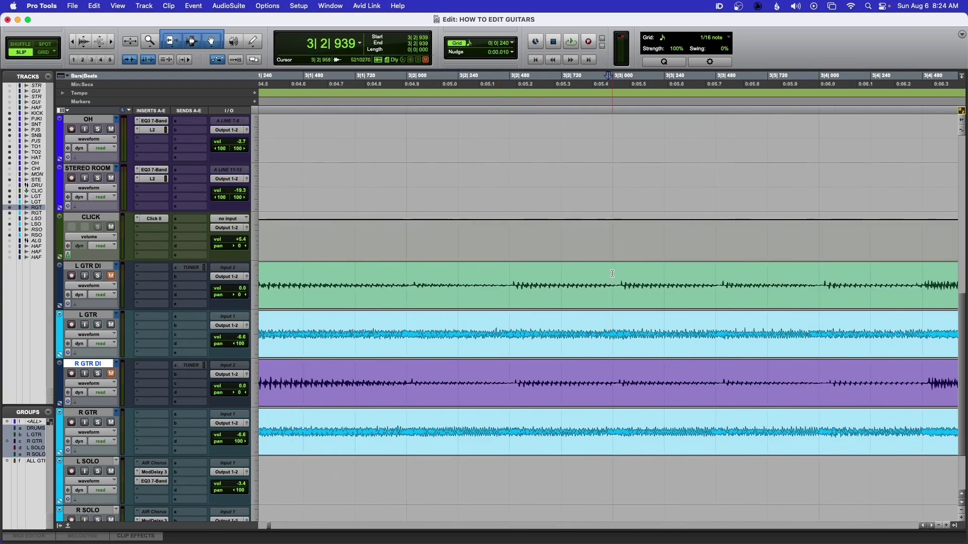
left_click_drag(612, 273, 619, 274)
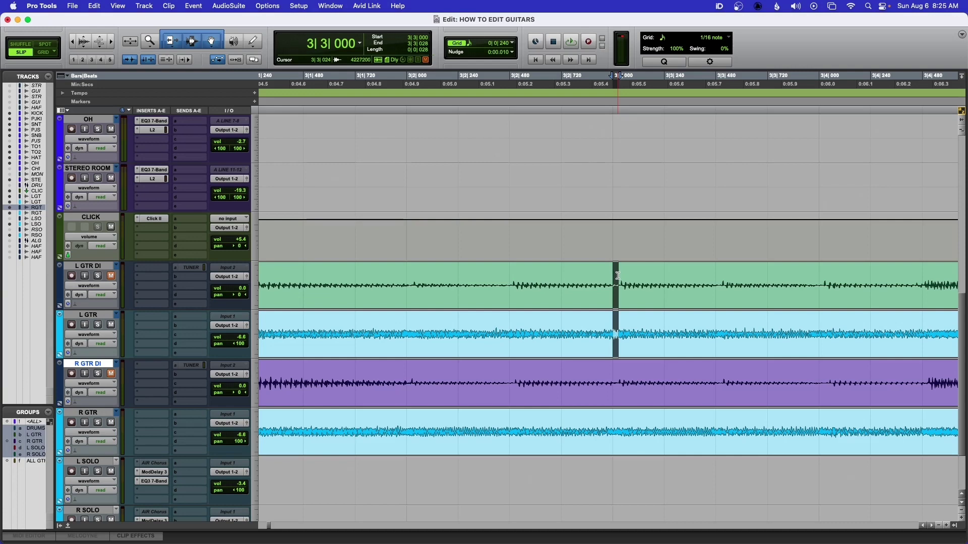
left_click(612, 272)
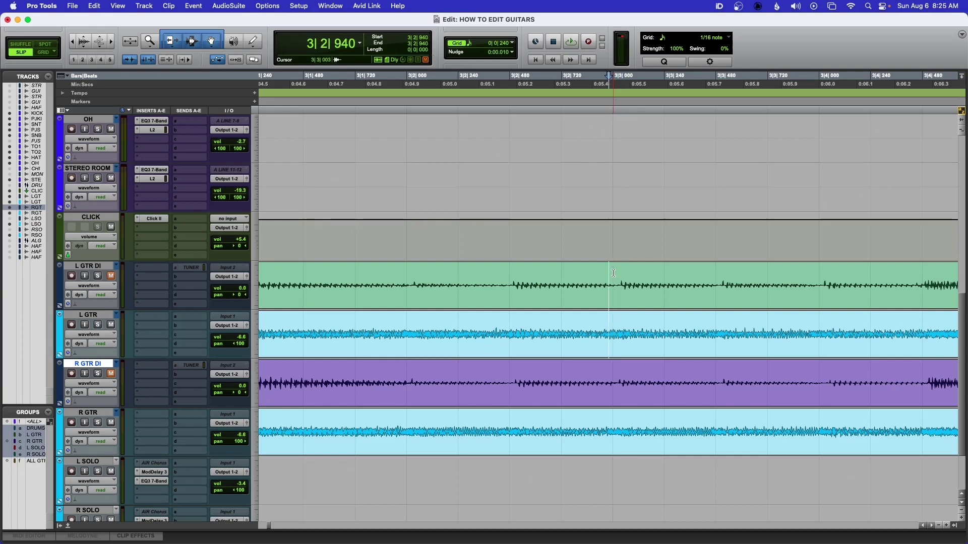
Select the left guitar clips and nudge them back to start at 3|1|000.
left_click(599, 301)
key("comma")
key("comma")
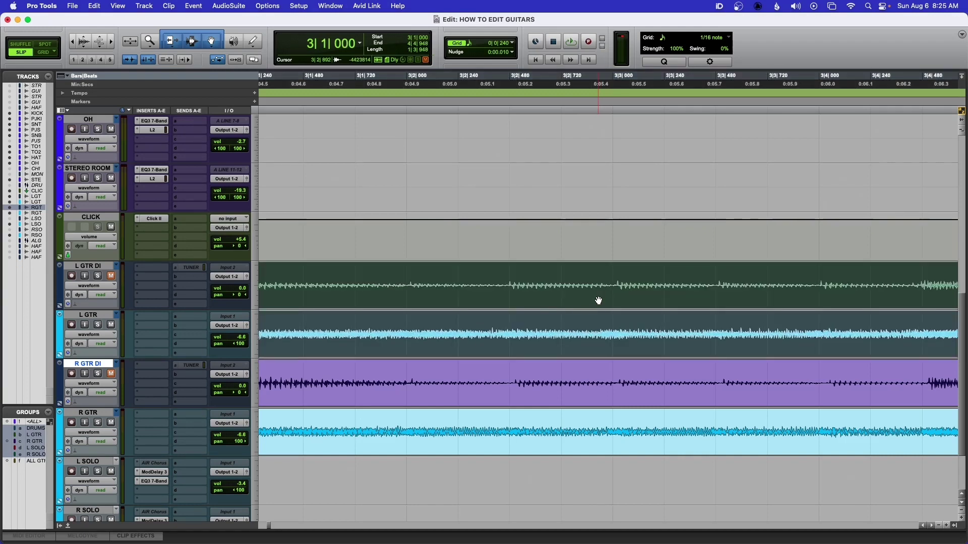
key("period")
Place the edit cursor at 3|2|948 on the left guitar and enlarge the audio waveform height slightly.
left_click(610, 278)
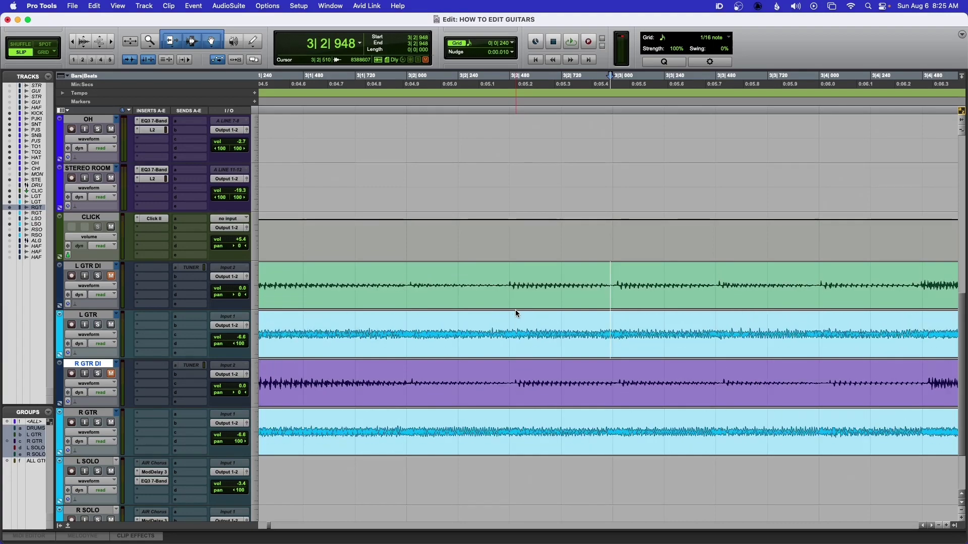
key("super+alt+bracketright")
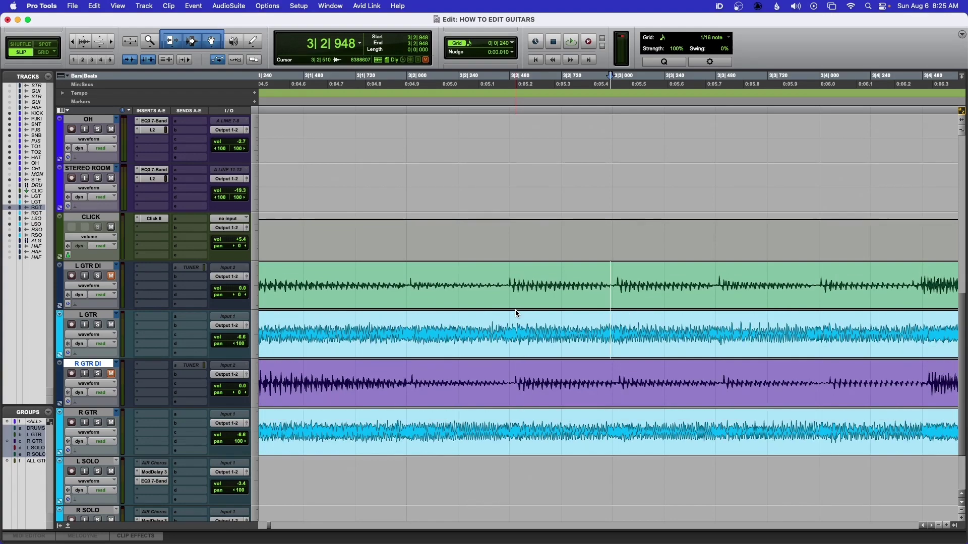
key("super+bracketleft")
key("super+bracketleft")
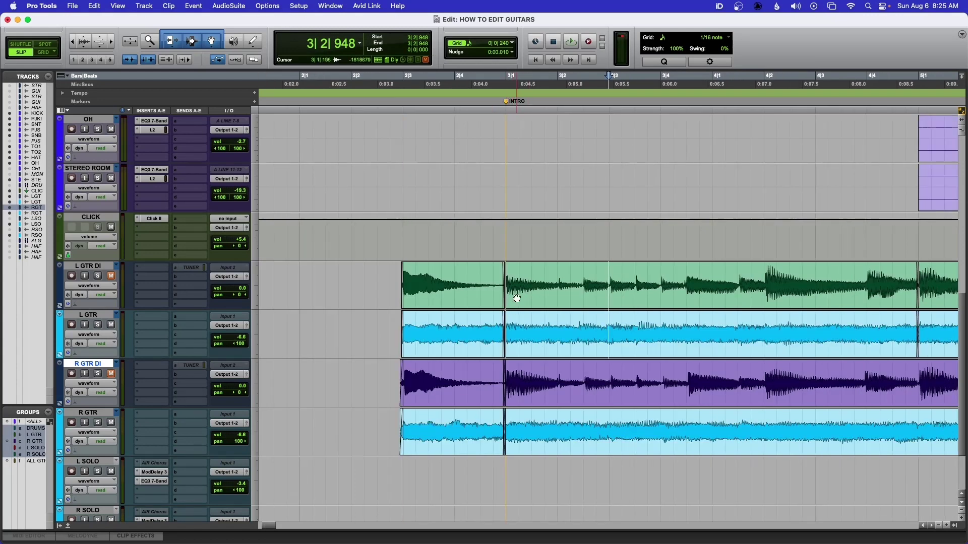
key("super+bracketright")
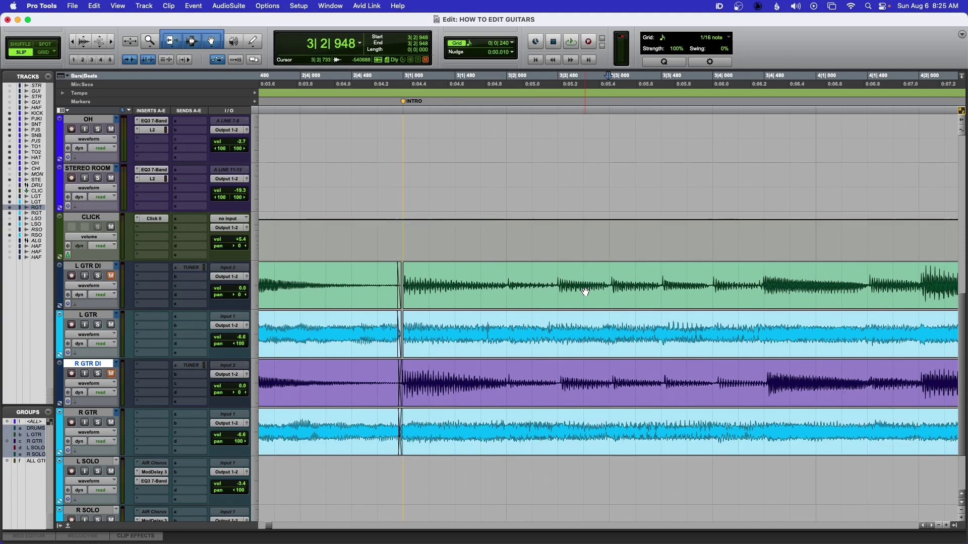
Magnify the audio waveform height to an extreme, reset it to the default, and return to the moderate enlargement.
key("super+alt+bracketright")
key("super+alt+bracketright")
key("super+alt+bracketright")
key("super+alt+bracketright")
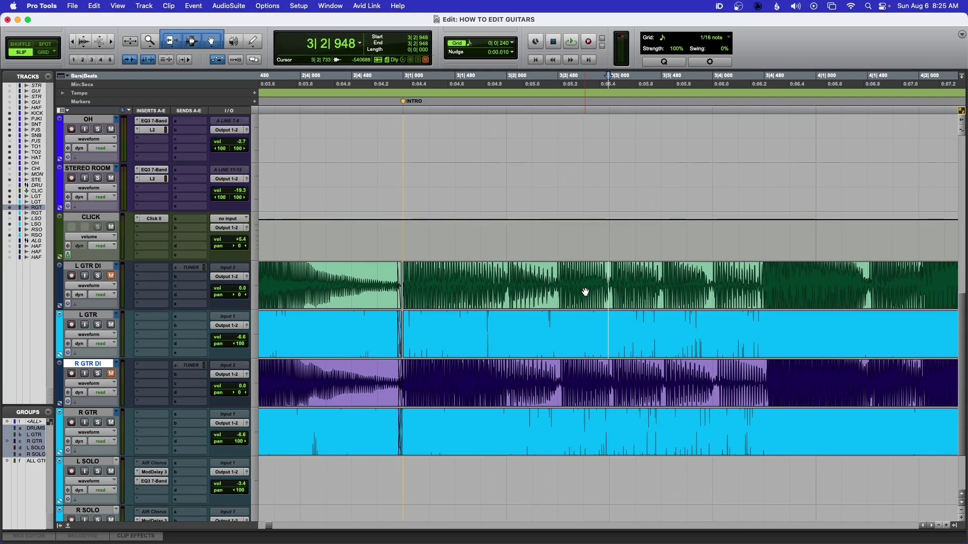
key("ctrl+alt+super+[")
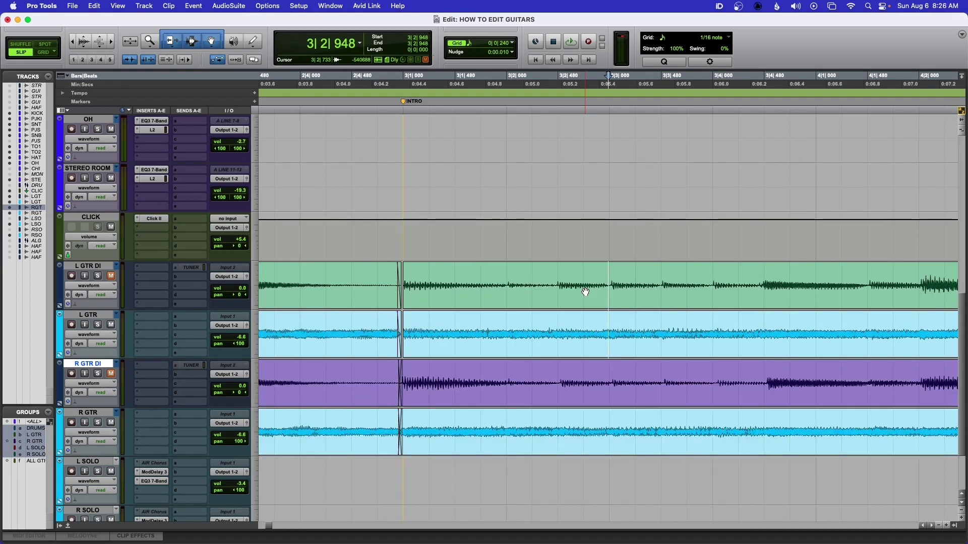
key("ctrl+alt+super+]")
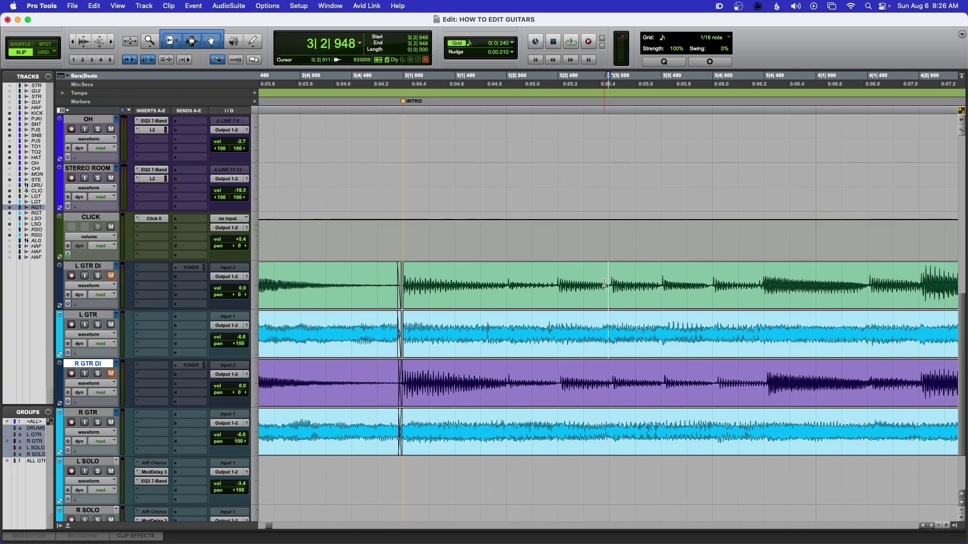
Select the stretch from about 3|2|929 to 3|3|015 on the left guitar tracks, ending just before the note's transient.
key("super+]")
key("super+]")
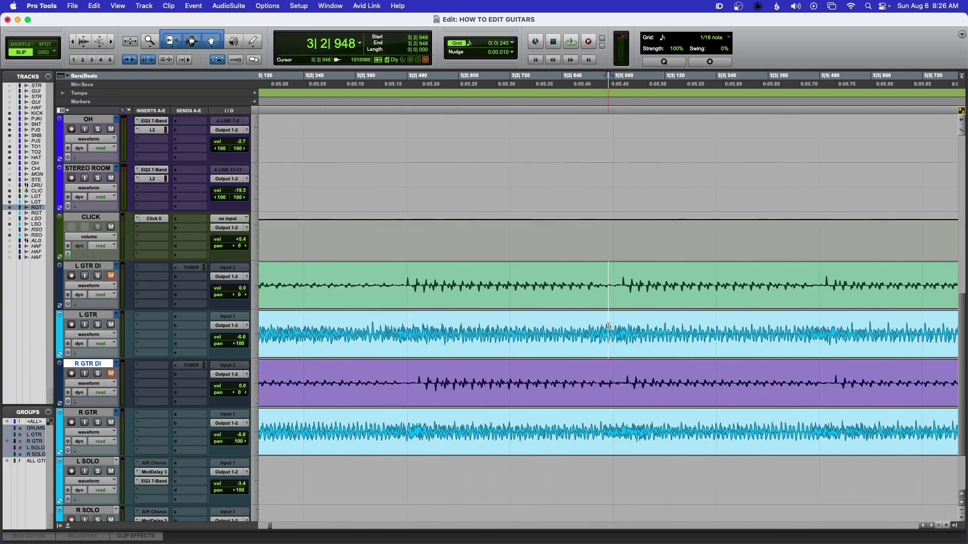
left_click_drag(599, 332, 639, 332)
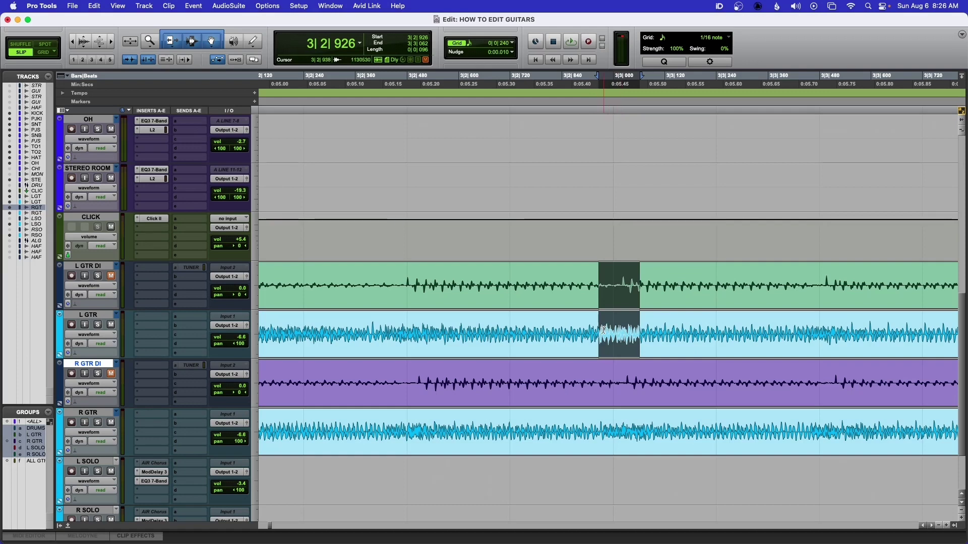
left_click(599, 281)
left_click_drag(599, 281, 620, 279)
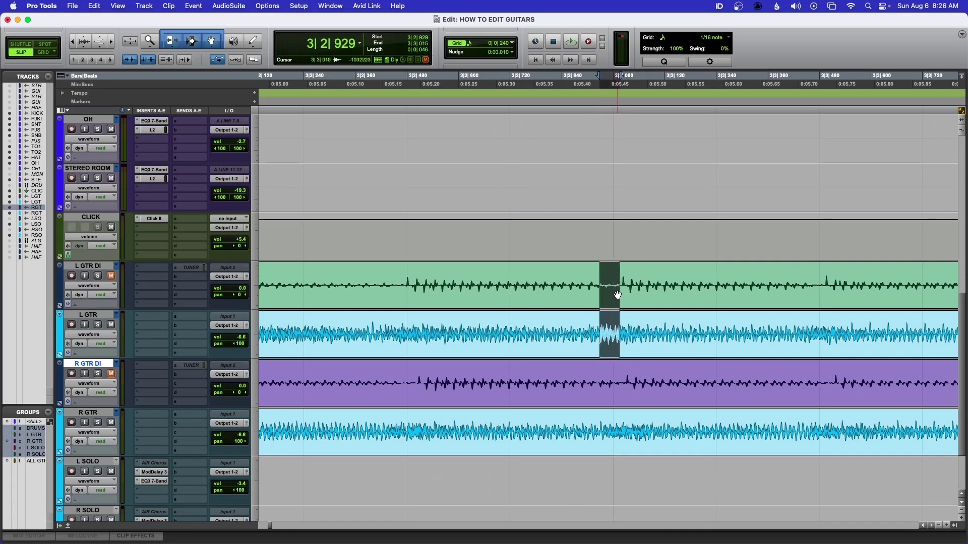
Nudge the left guitar clips earlier so they start at 2|4|942, and place the edit cursor on the note's transient at 3|3|006.
left_click(618, 295)
left_click(622, 281)
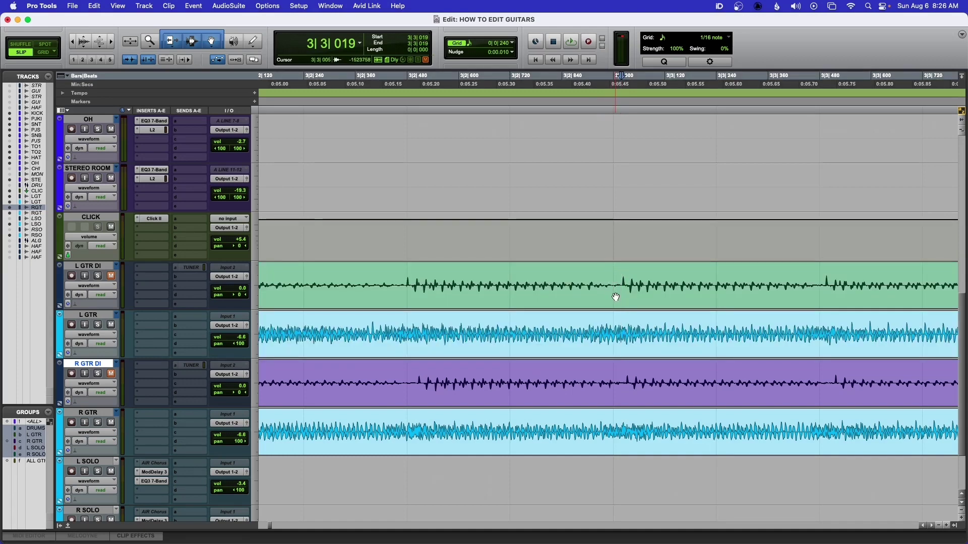
left_click(616, 297)
key("minus")
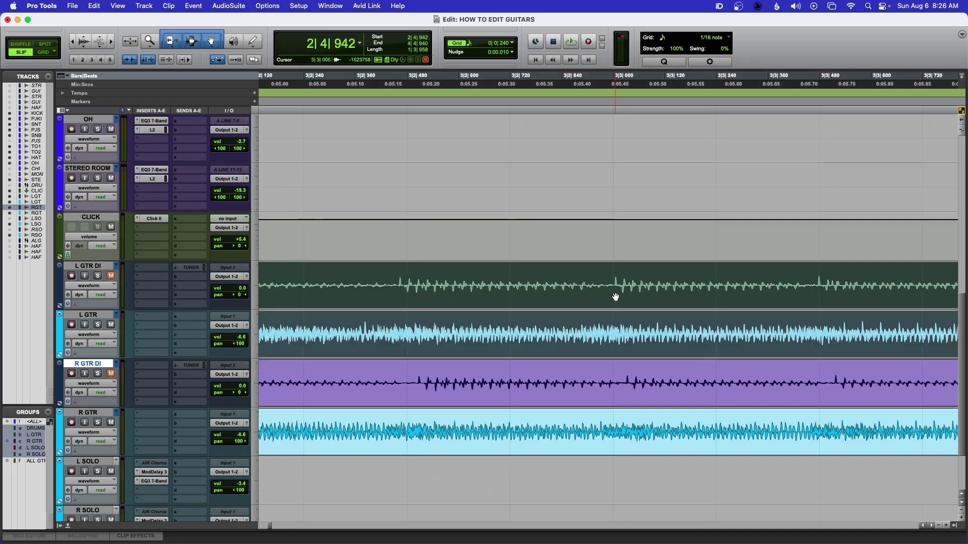
left_click(615, 270)
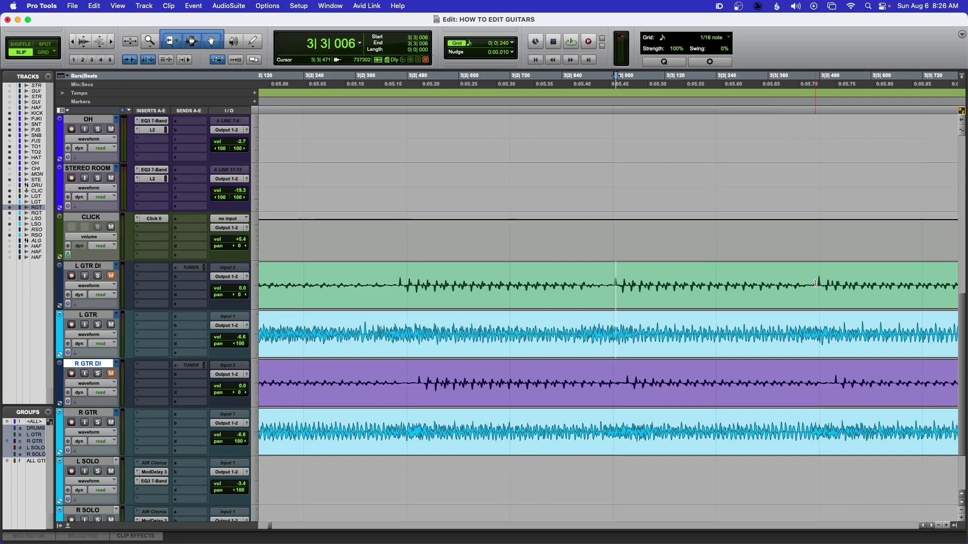
Place the edit cursor at 2|2|766, just ahead of the first guitar notes.
key("r")
key("r")
key("r")
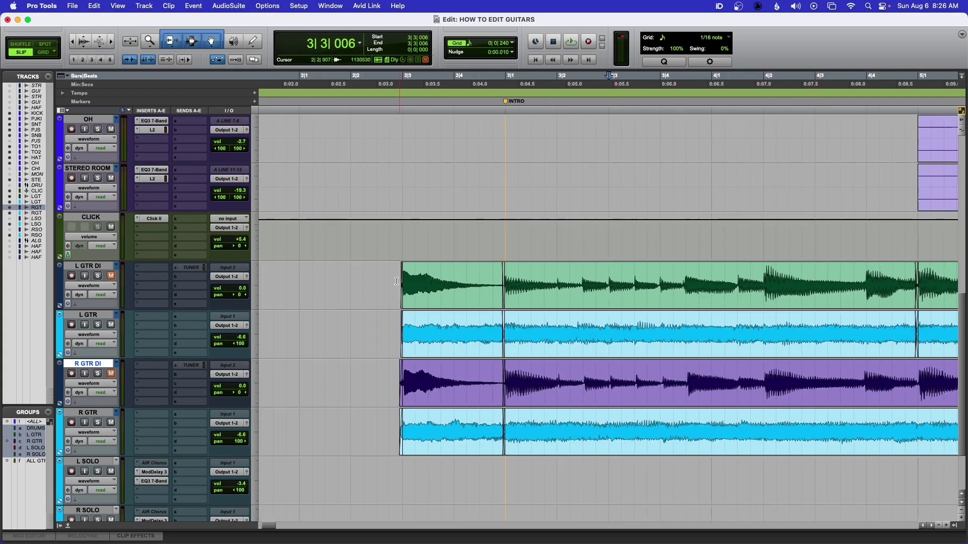
left_click(492, 281)
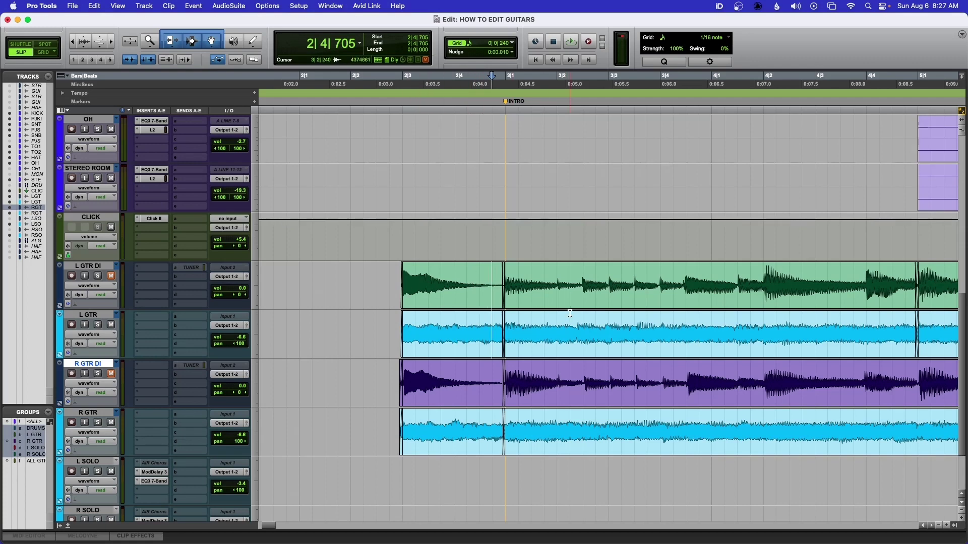
left_click(392, 279)
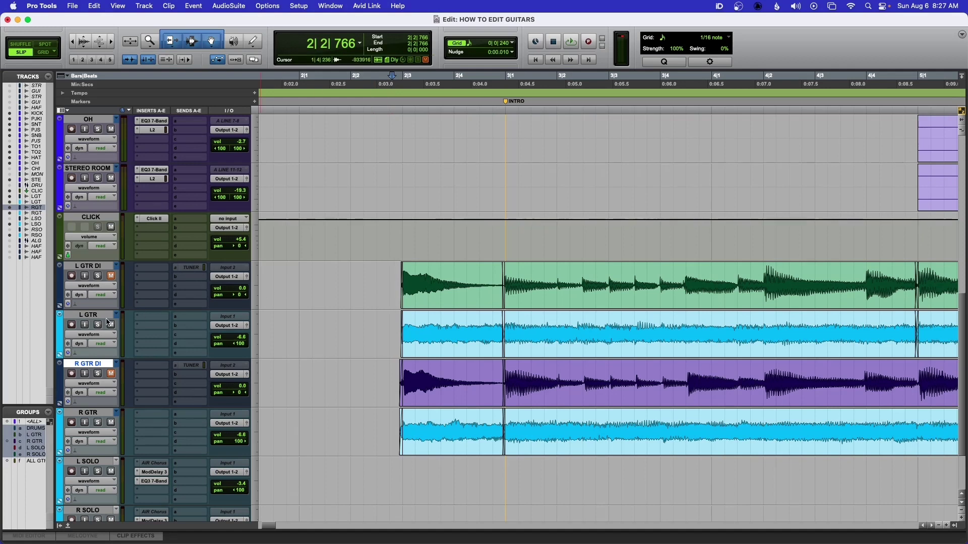
Solo the left guitar tracks, switch the solo to the right guitar tracks, and clear all guitar solos.
left_click(97, 277)
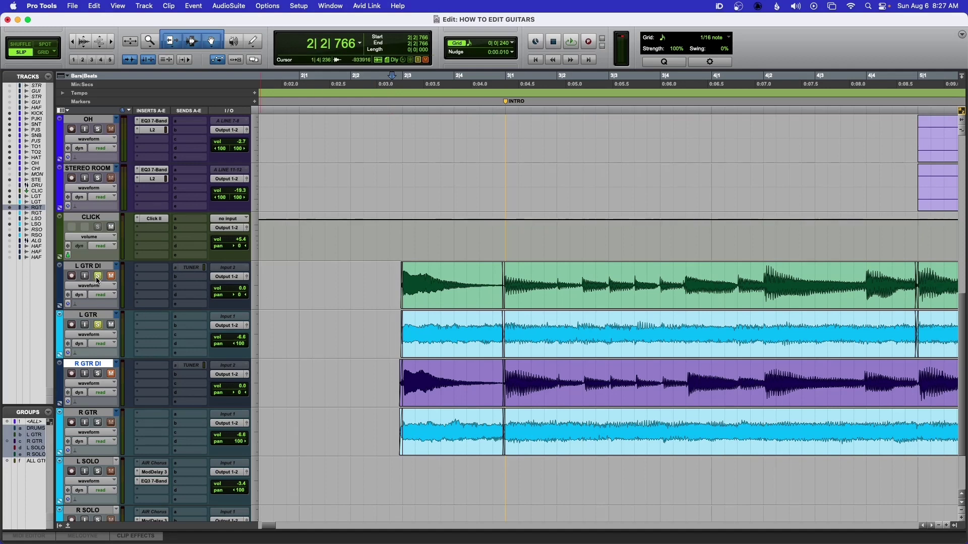
left_click(98, 374)
left_click(98, 324)
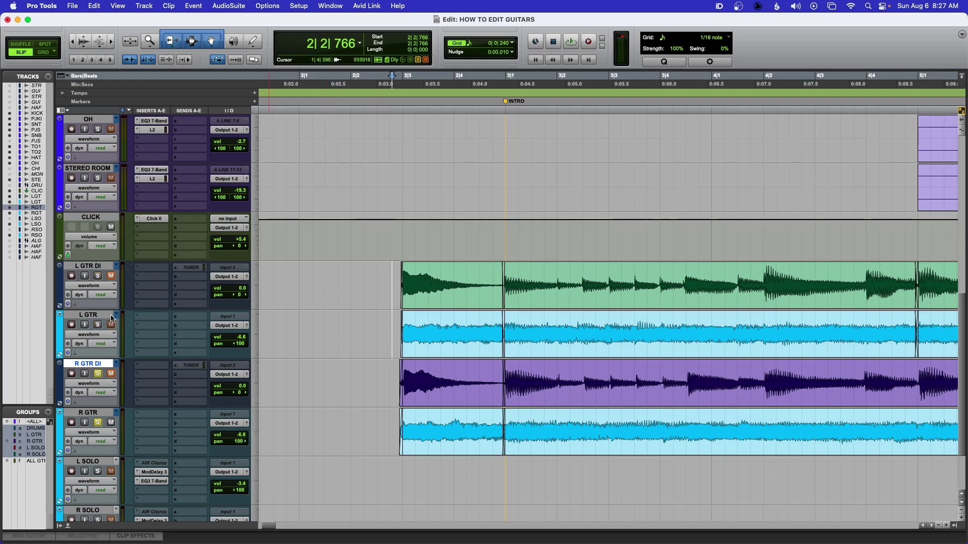
left_click(99, 325)
left_click(99, 328)
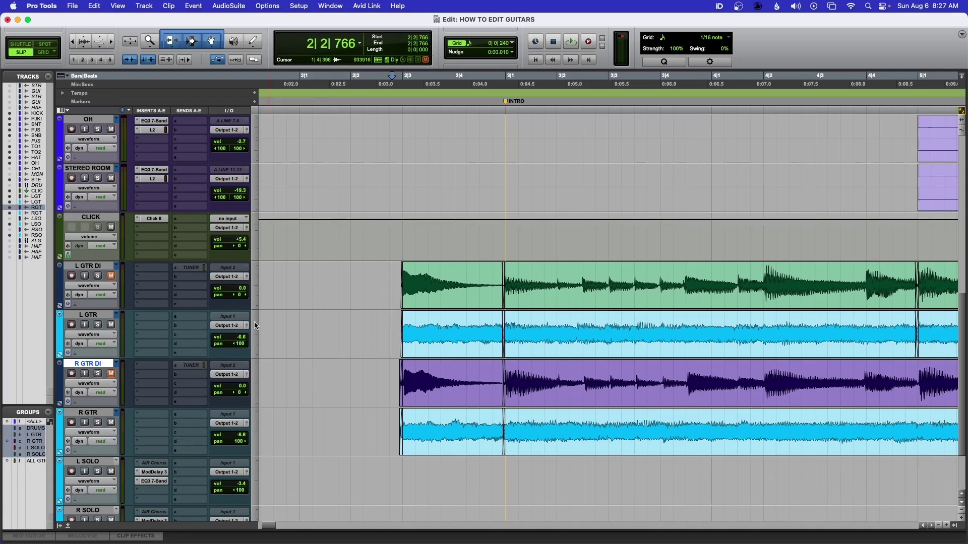
Extend the start of the first left guitar clips, including the fade-in, back to 2|2|596 to uncover the audio before the note.
left_click(388, 274)
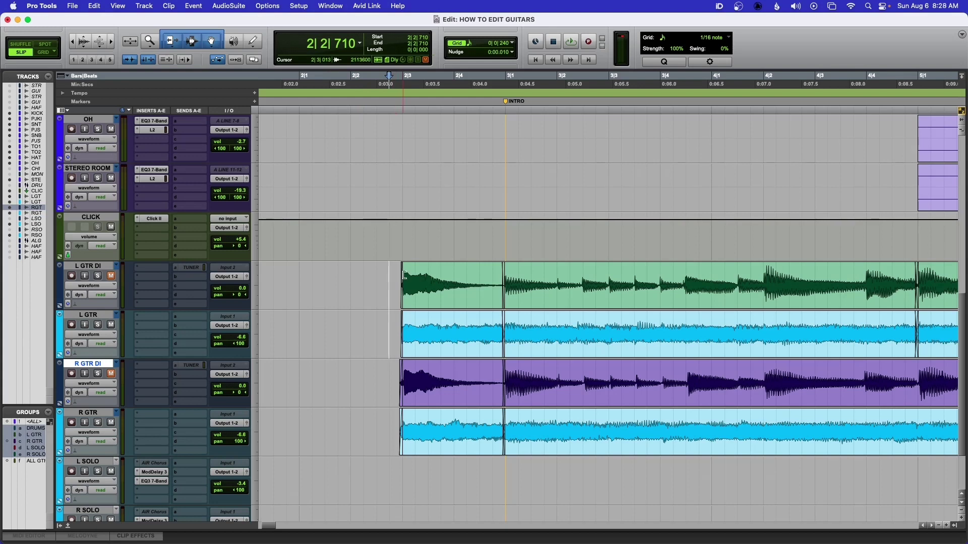
key("super+]")
scroll(562, 281, "right", 2)
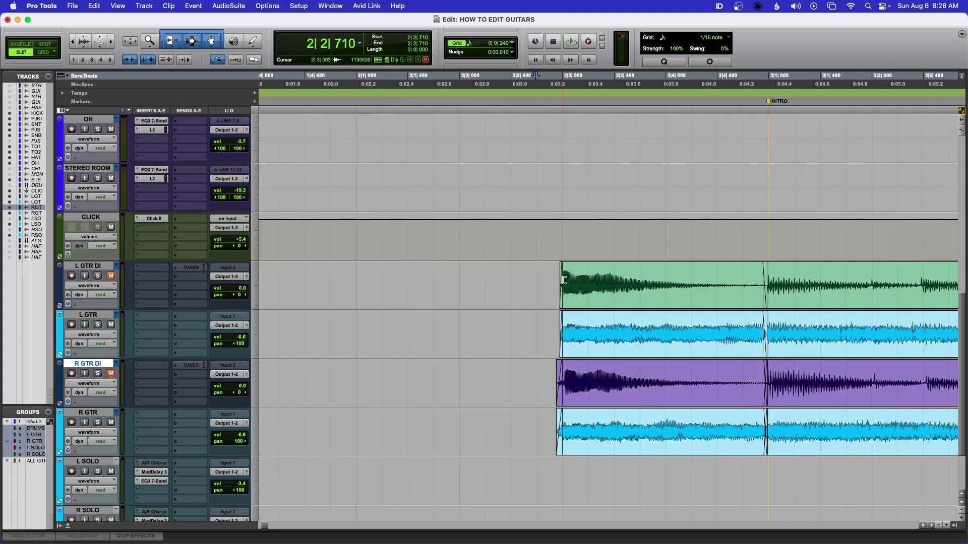
left_click(549, 279)
key("super+]")
scroll(550, 279, "left", 1)
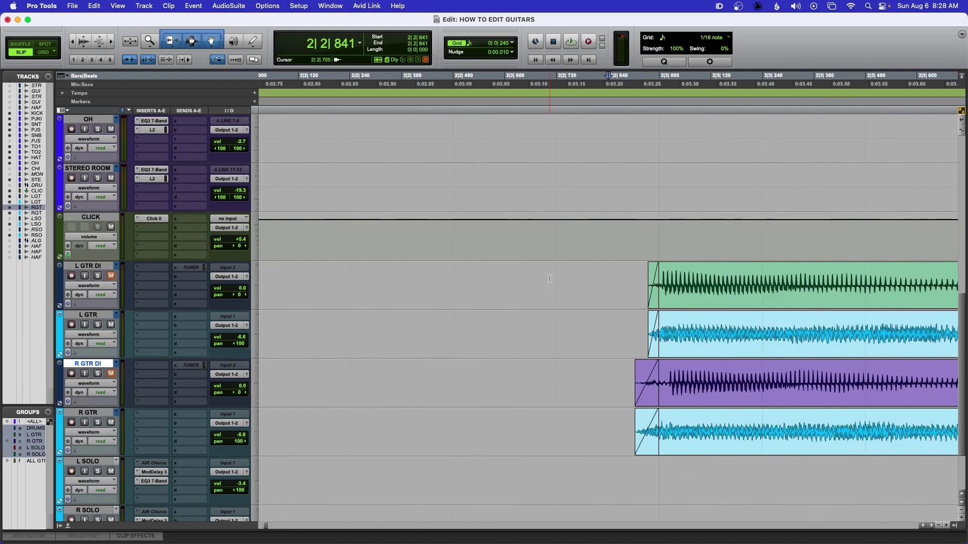
key("super+]")
scroll(533, 304, "right", 4)
double_click(534, 304)
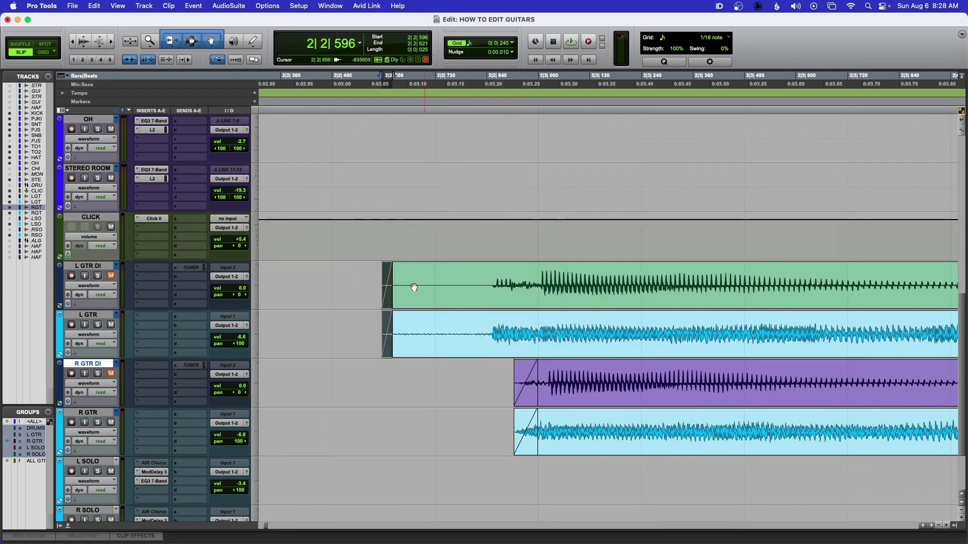
Solo the left guitar tracks and audition the noise before the first note, from 2|2|852 to 2|3|005.
left_click(98, 276)
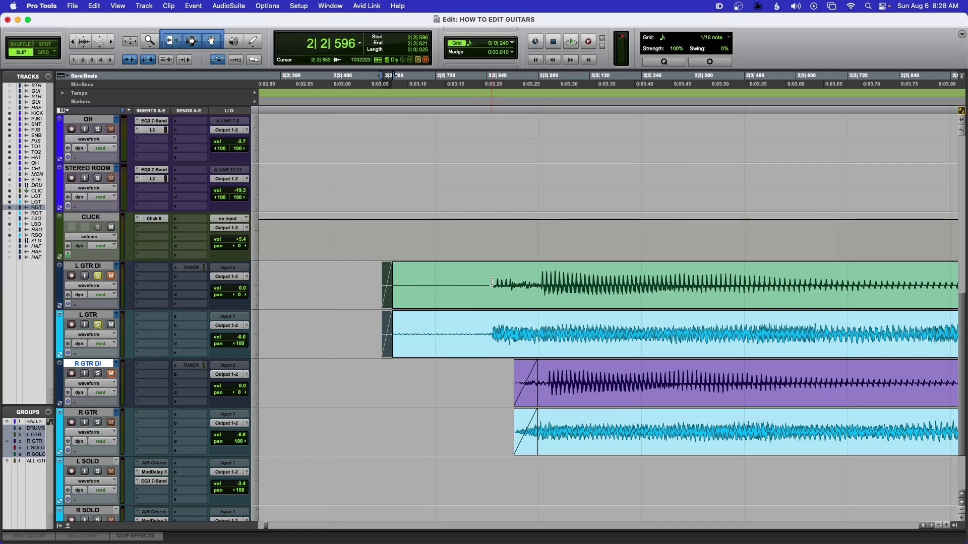
left_click_drag(491, 283, 542, 283)
key("space")
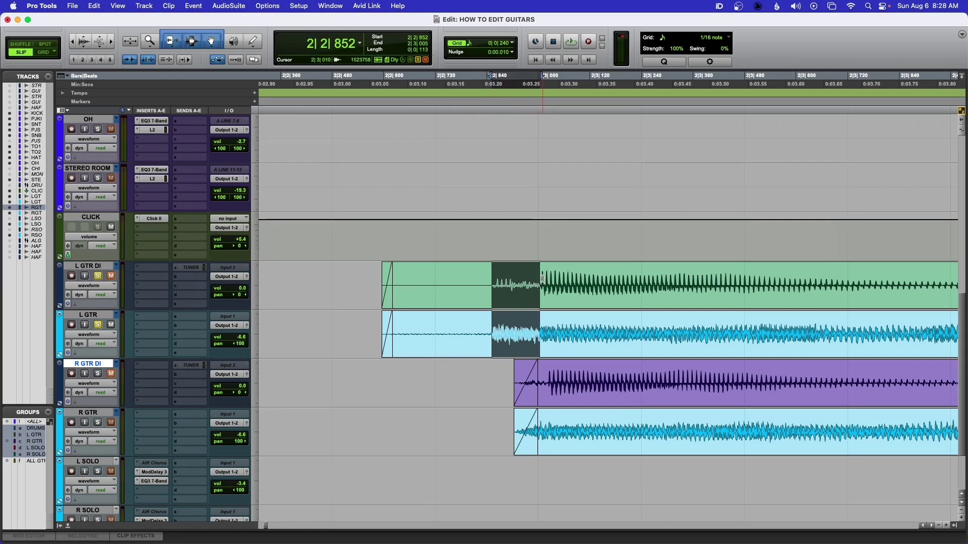
left_click(490, 278)
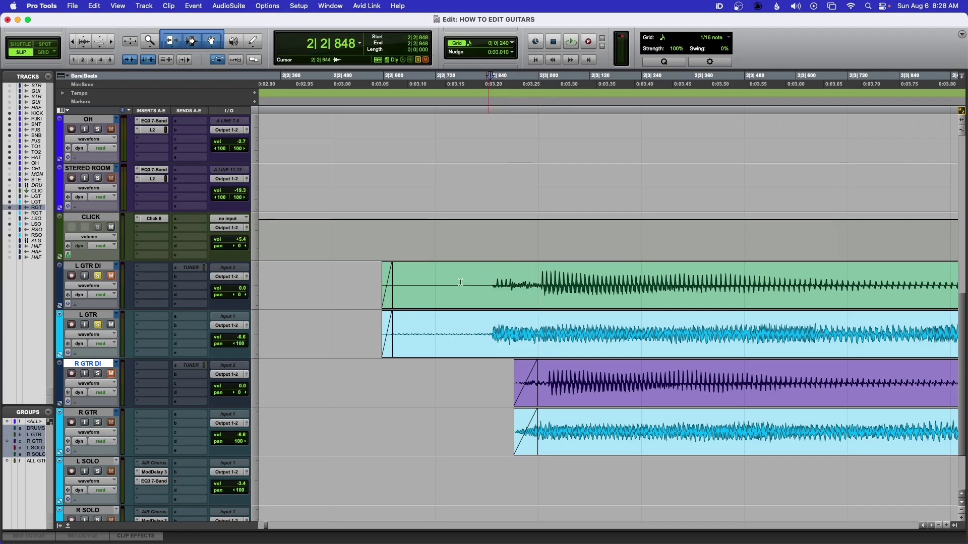
Trim the left guitar clips' start and fade-in to just before the noise, and play back from 2|2|424.
left_click(386, 300)
left_click_drag(409, 301, 482, 302)
left_click(307, 276)
key("space")
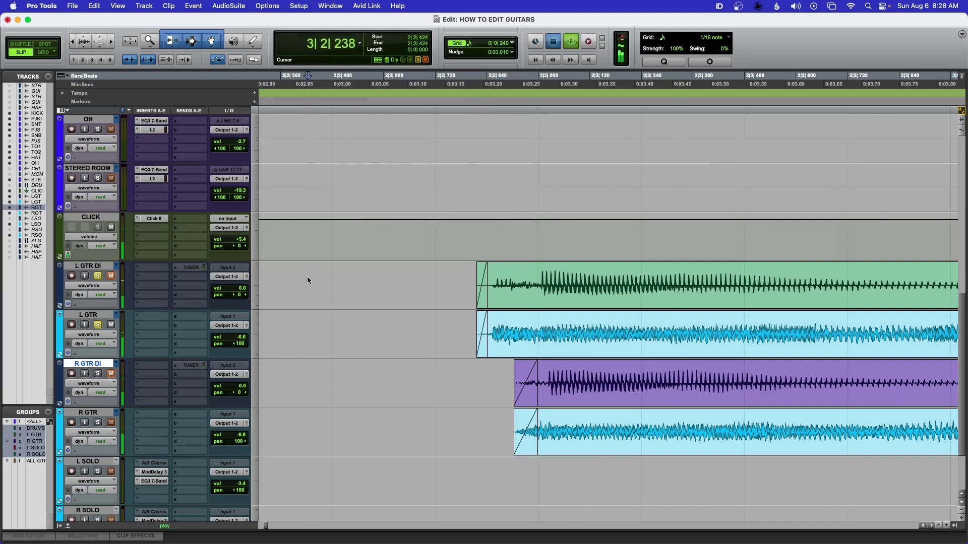
key("space")
key("space")
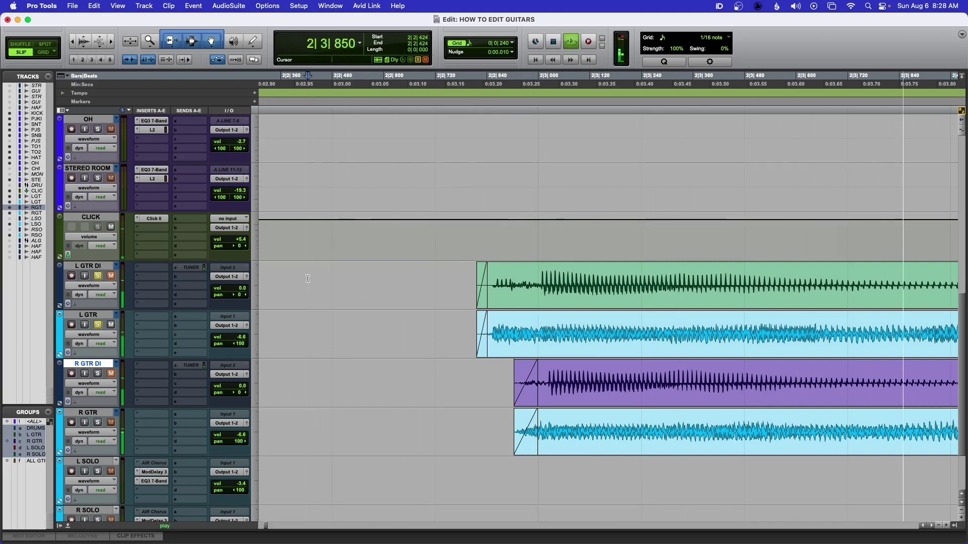
key("space")
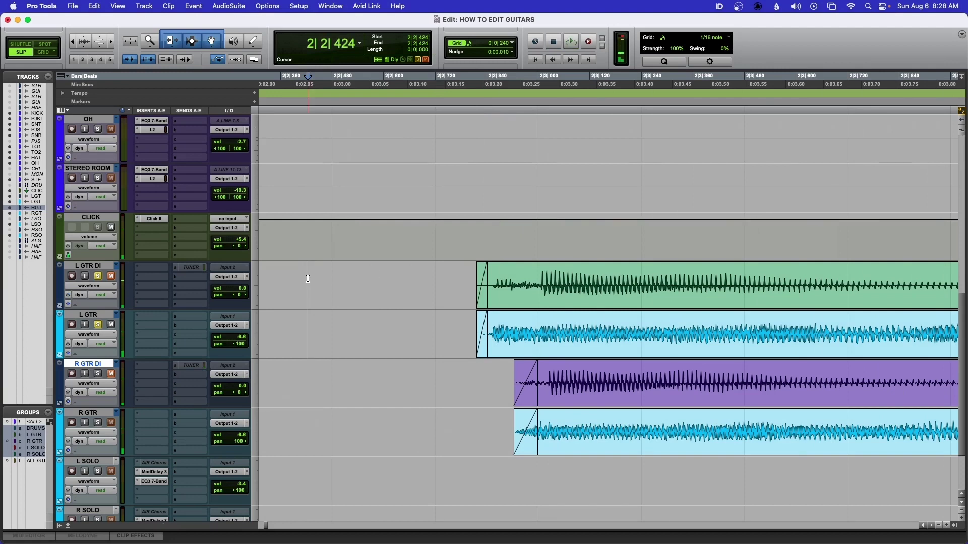
Trim the left guitar clips' fade-in start to 2|2|925, cutting most of the noise, and play back from 2|2|474.
left_click(480, 301)
left_click_drag(480, 301, 527, 301)
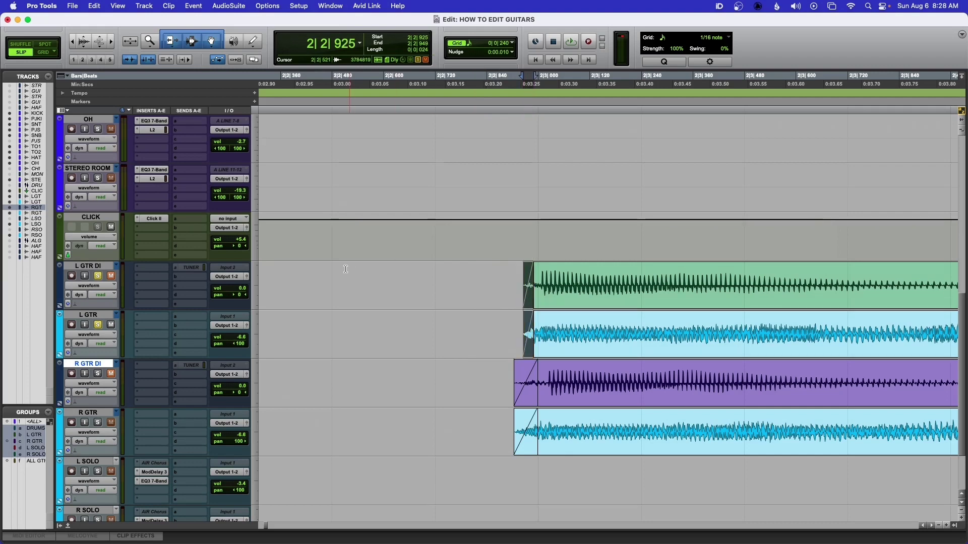
left_click(330, 280)
key("space")
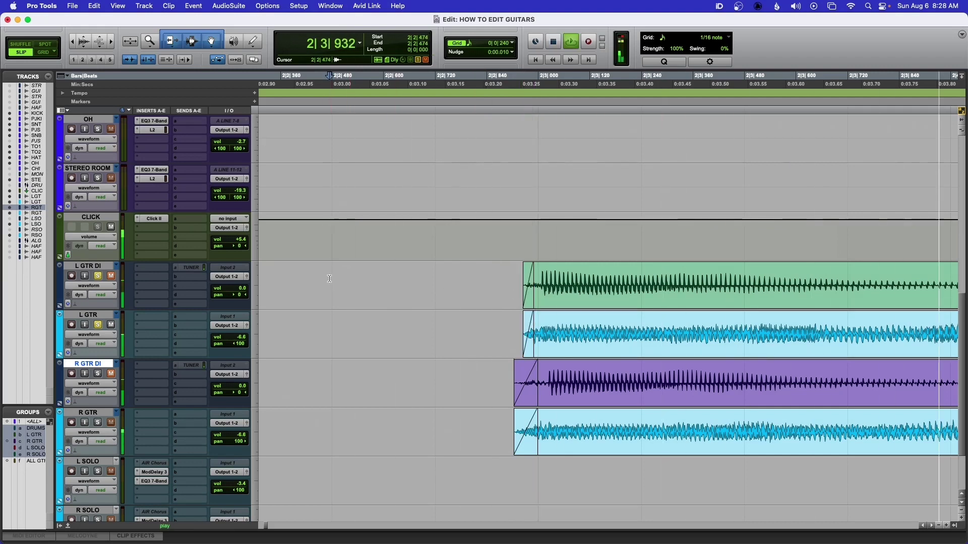
key("space")
key("space")
key("space")
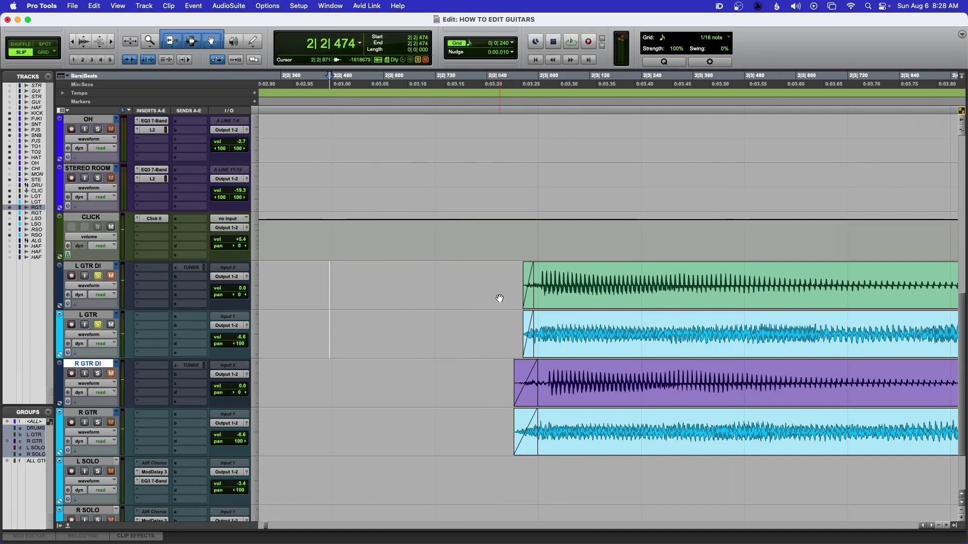
Switch the solo to the right guitar tracks and extend the start of their first clips back to 2|2|700.
left_click(98, 373)
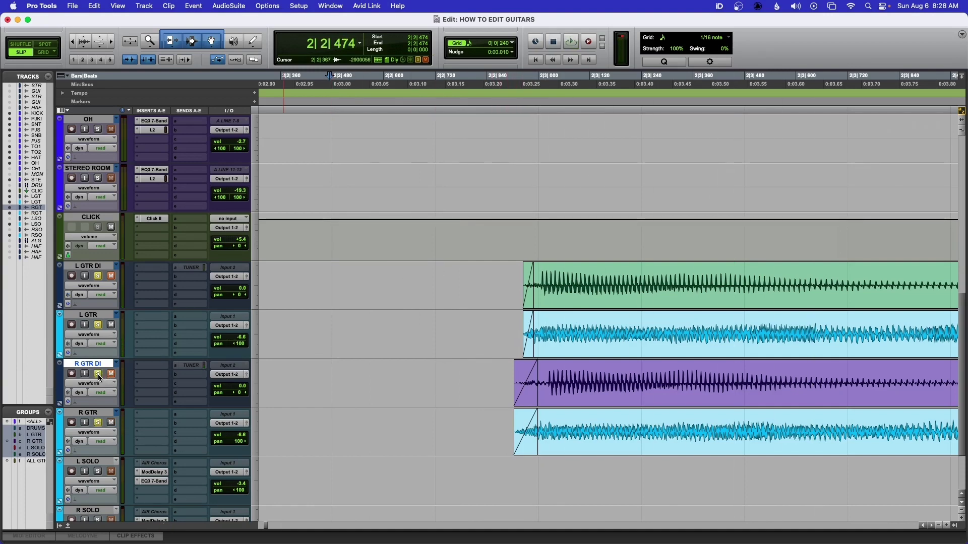
left_click(98, 324)
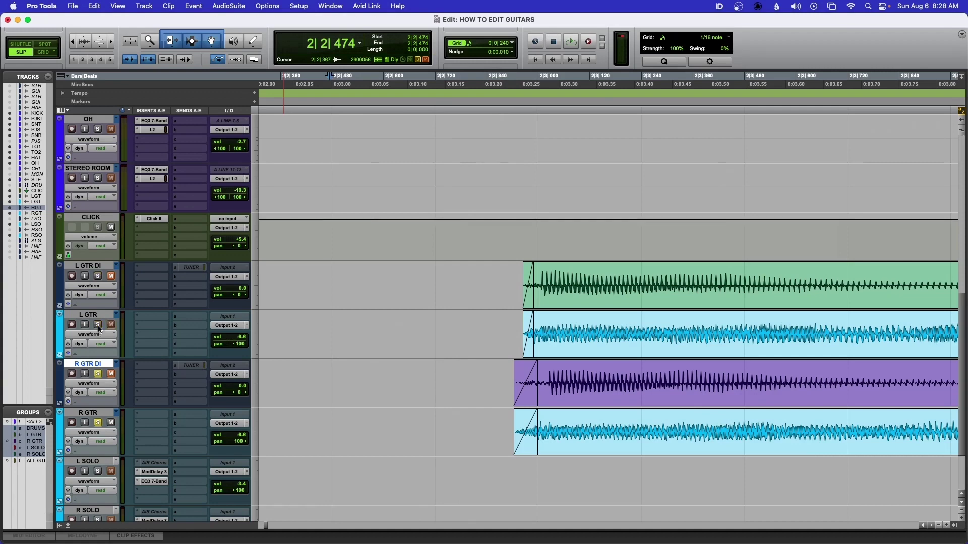
left_click(522, 401)
left_click_drag(522, 401, 435, 400)
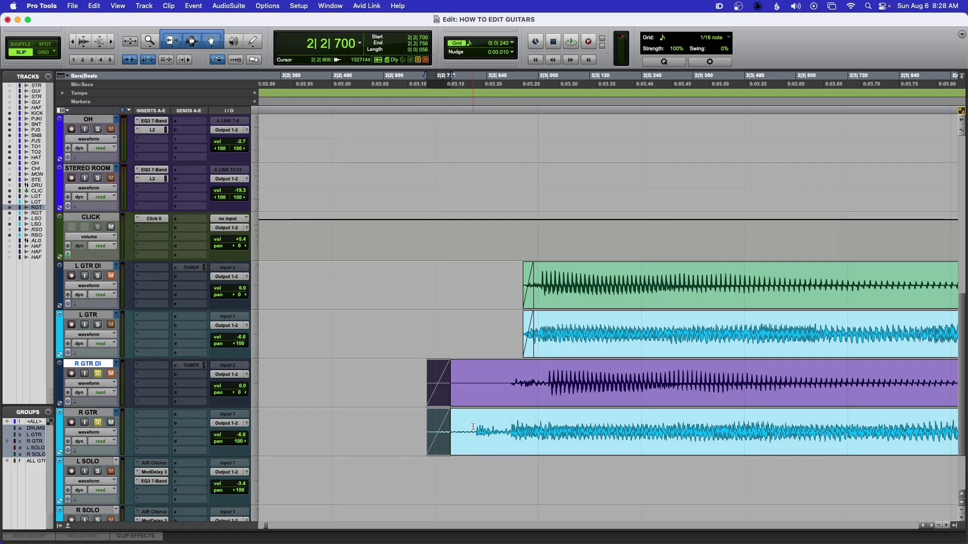
Select the right guitar's noise before the first note from 2|2|809 to 2|2|891, and place the edit cursor at 2|2|846.
left_click_drag(474, 427, 508, 429)
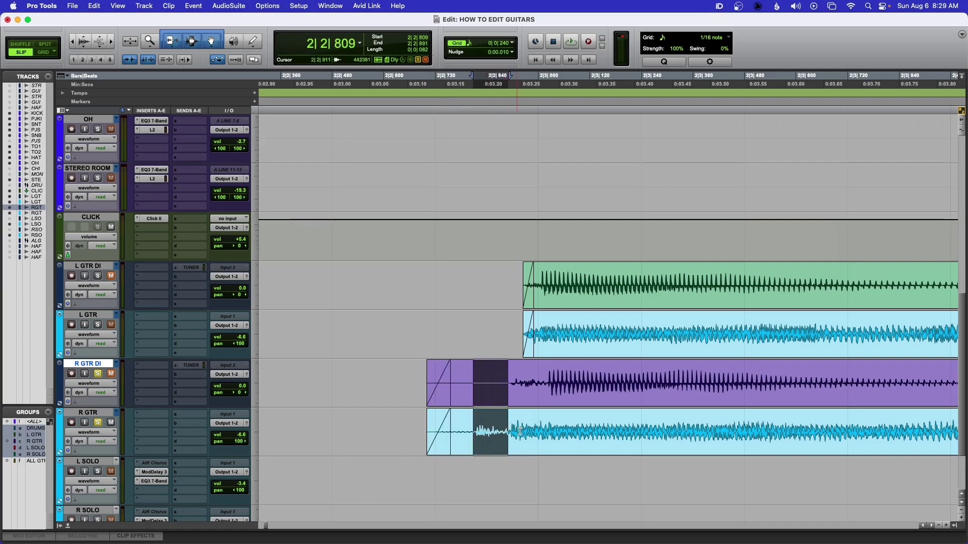
left_click(473, 374)
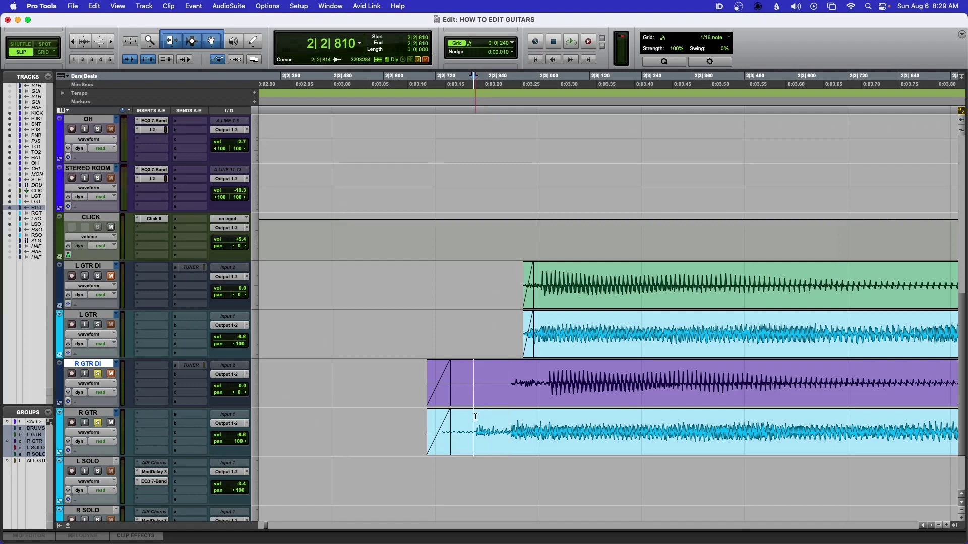
left_click_drag(476, 416, 510, 421)
left_click(484, 375)
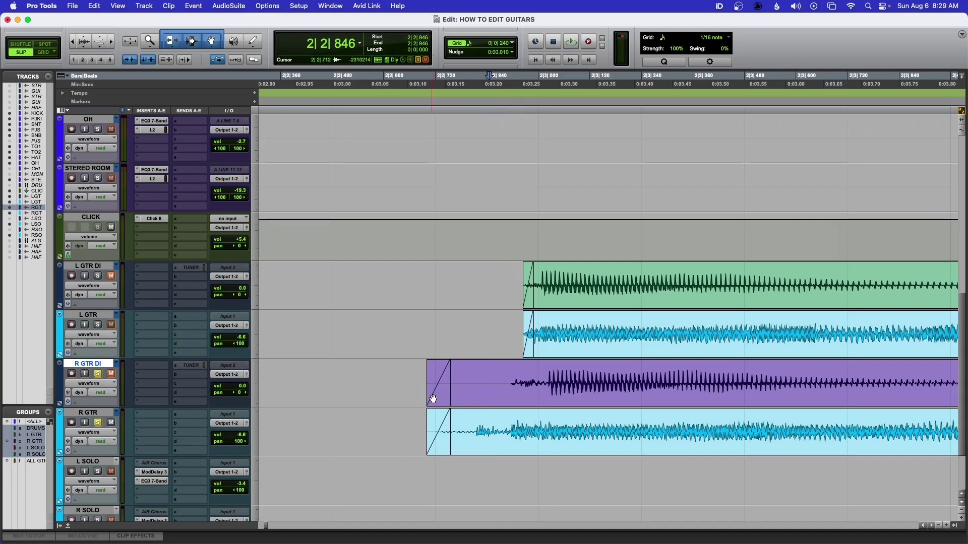
Trim the right guitar clips' start and fade-in to 2|2|835, and play back from 2|2|381.
left_click_drag(433, 396, 495, 401)
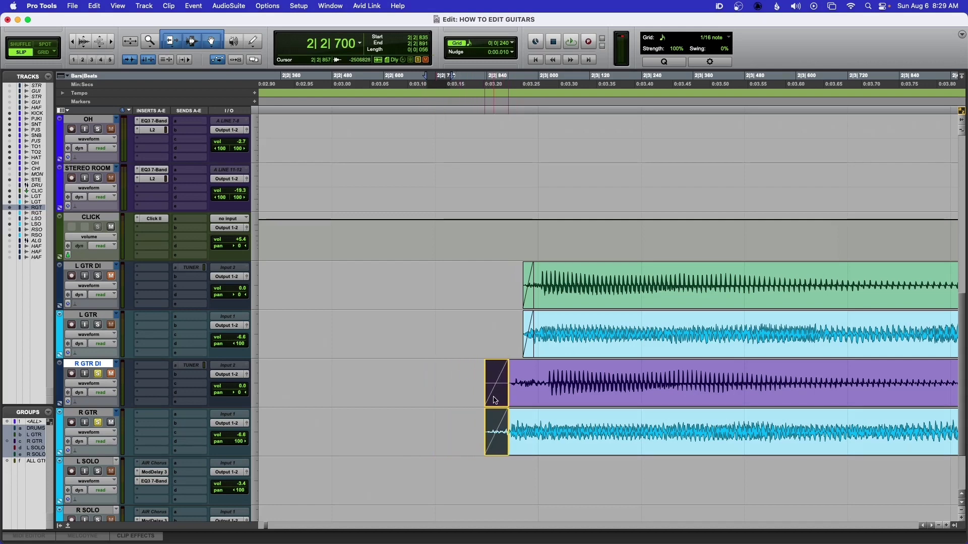
left_click(290, 375)
key("space")
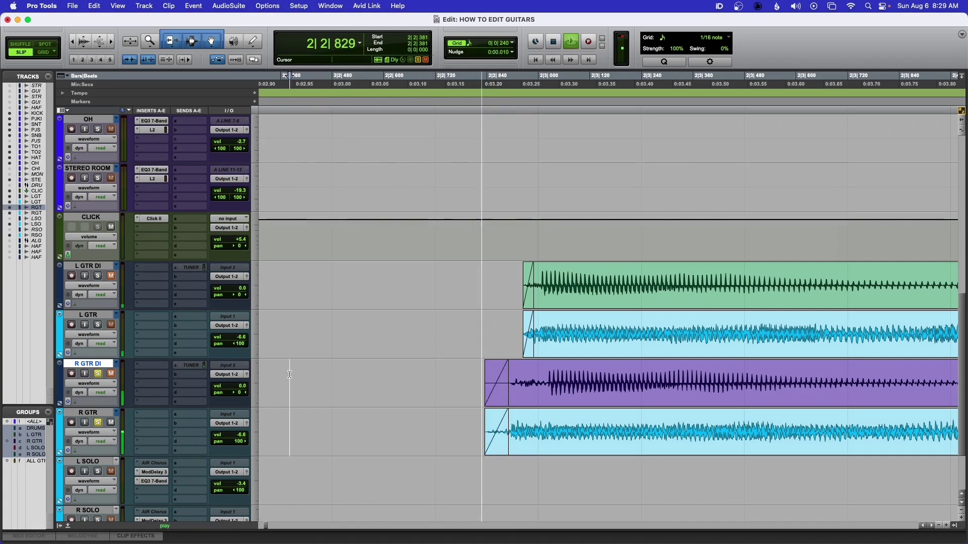
key("space")
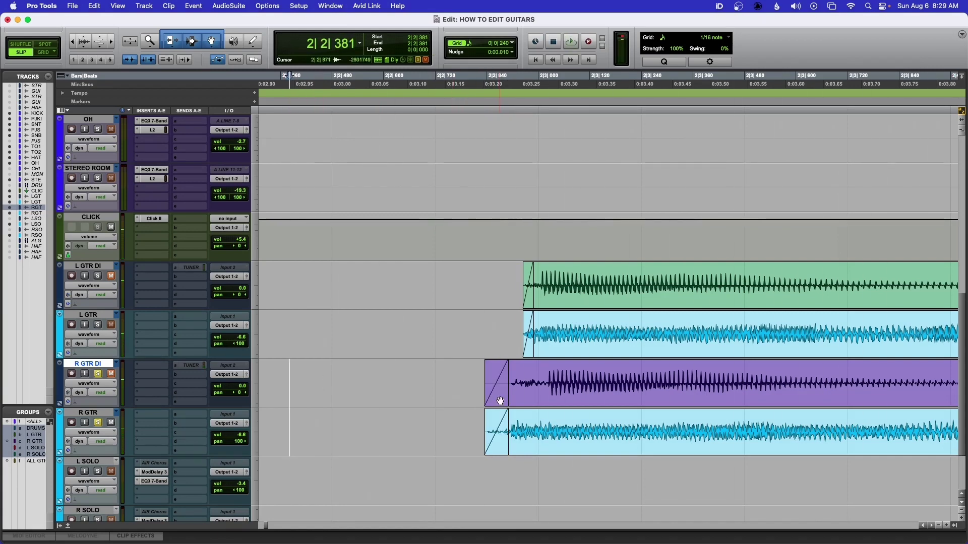
Nudge the right guitar clips earlier to start at 2|2|817, aligning their first note with the left guitar's near 2|3|000.
left_click(565, 399)
left_click_drag(572, 398, 558, 398)
left_click(562, 399)
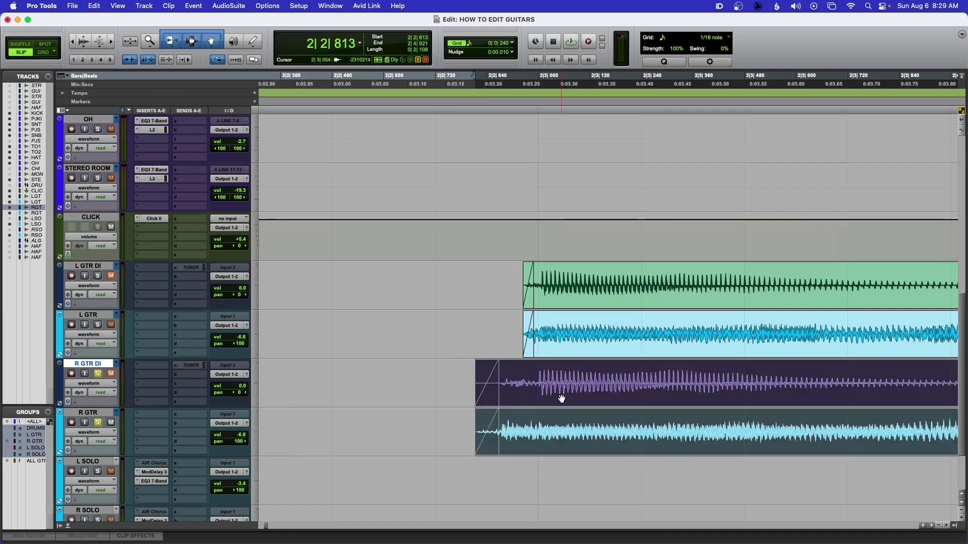
key("plus")
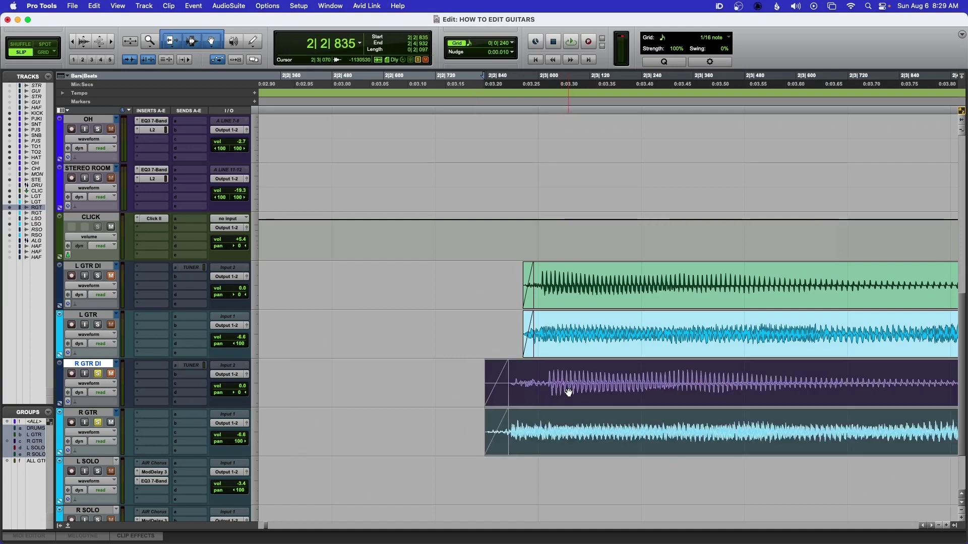
key("minus")
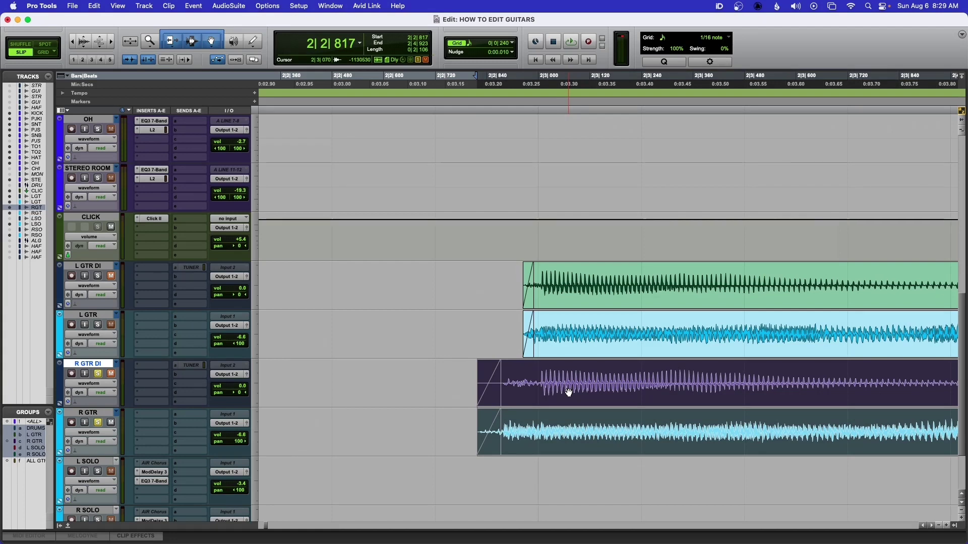
left_click(436, 374)
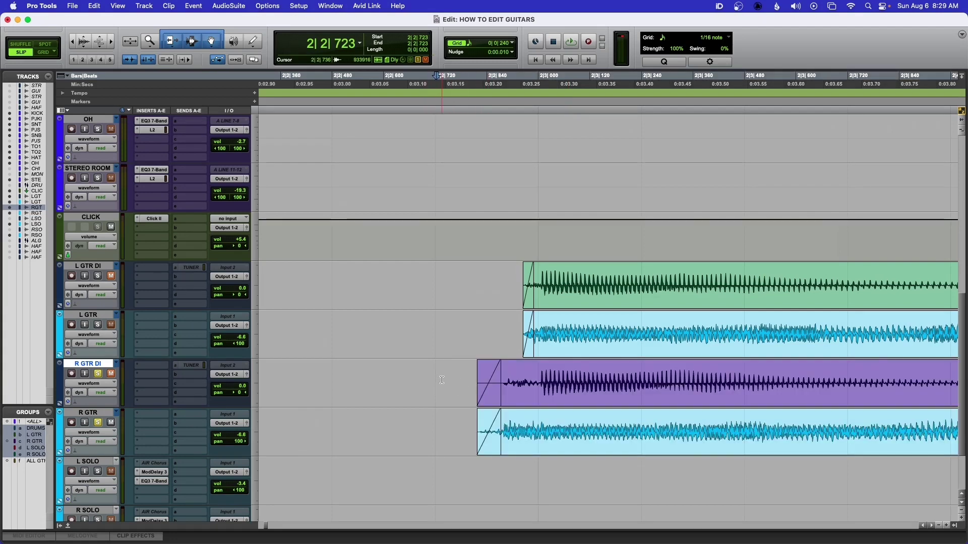
Play back the right guitar's start repeatedly from 2|2|723, adding the left guitar tracks to the solo.
key("space")
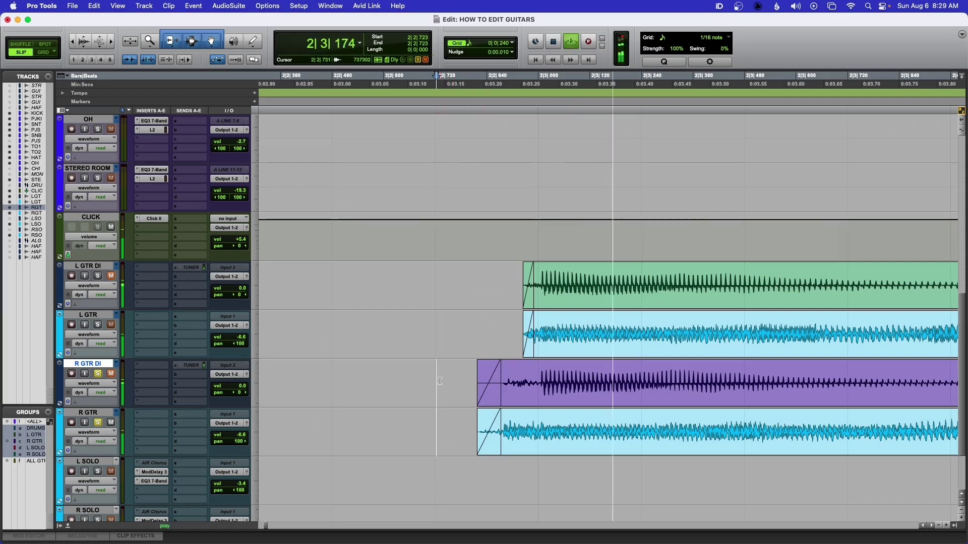
key("space")
key("space")
key("space")
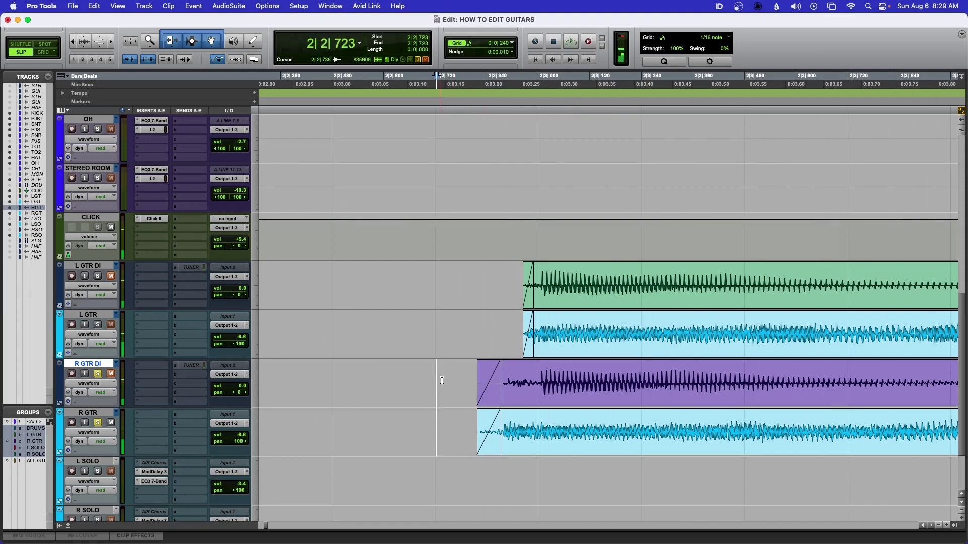
key("space")
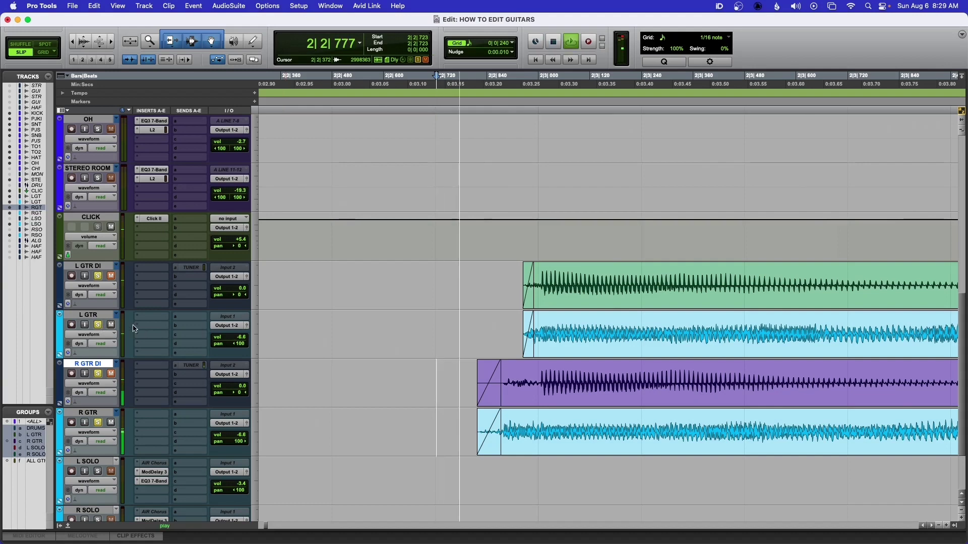
key("space")
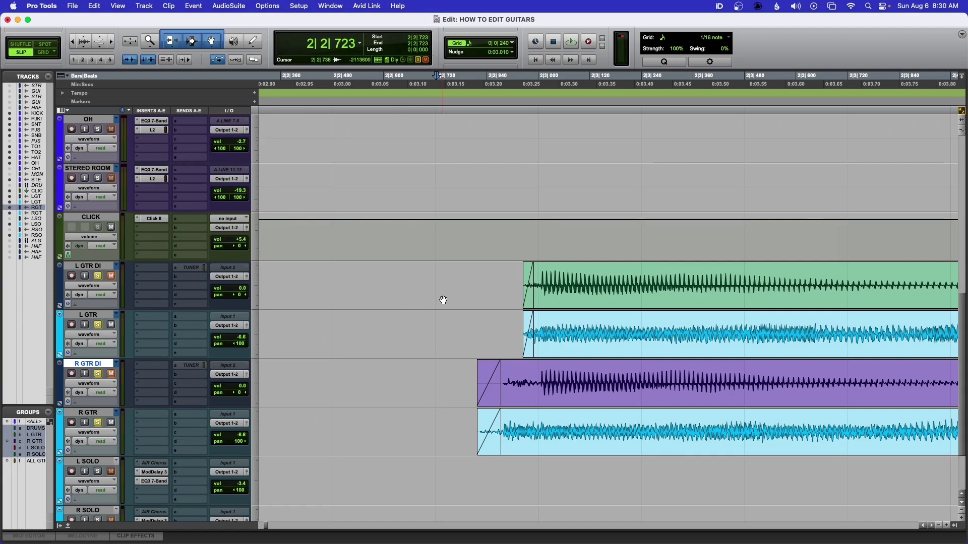
Delete the crossfades on the left and right guitar tracks just before the INTRO marker.
key("super+bracketleft")
key("super+bracketleft")
scroll(542, 301, "left", 3)
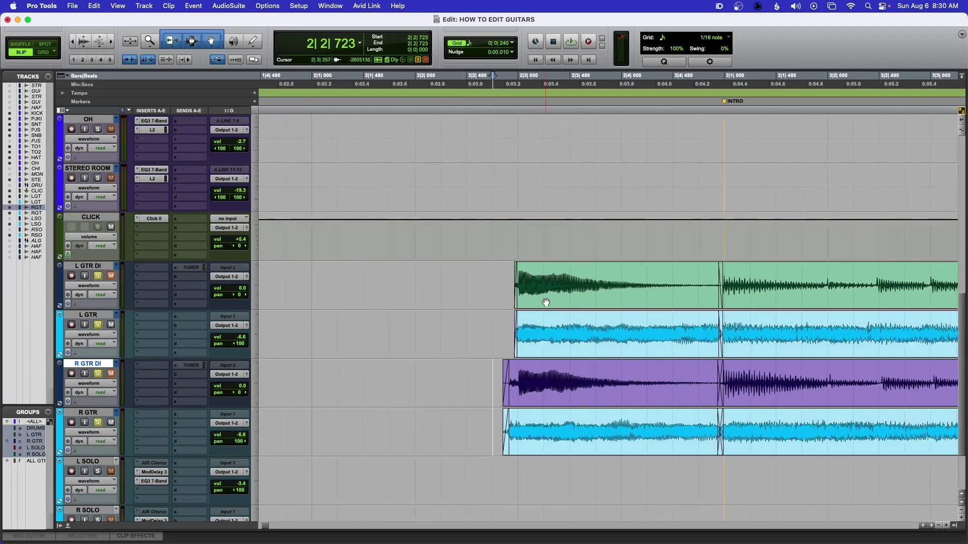
scroll(546, 302, "right", 3)
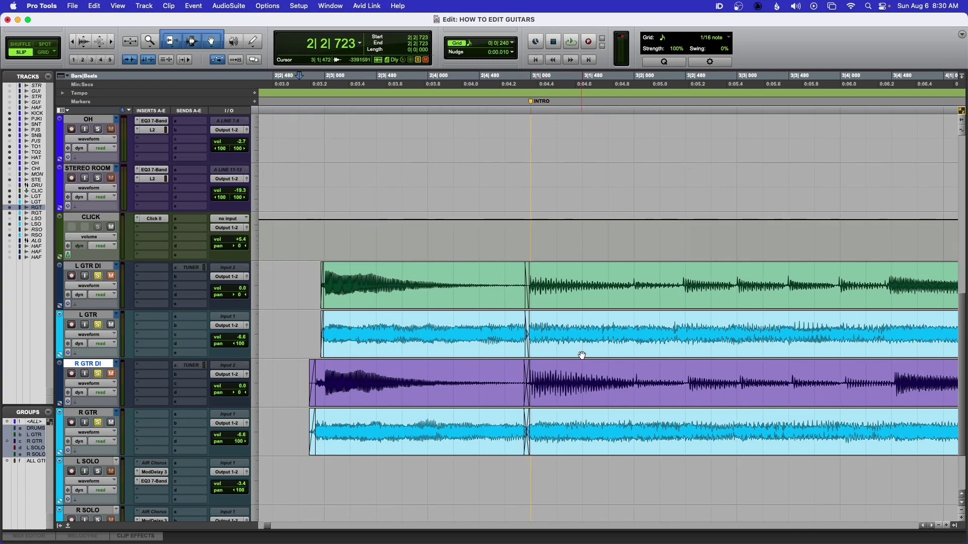
left_click(543, 278)
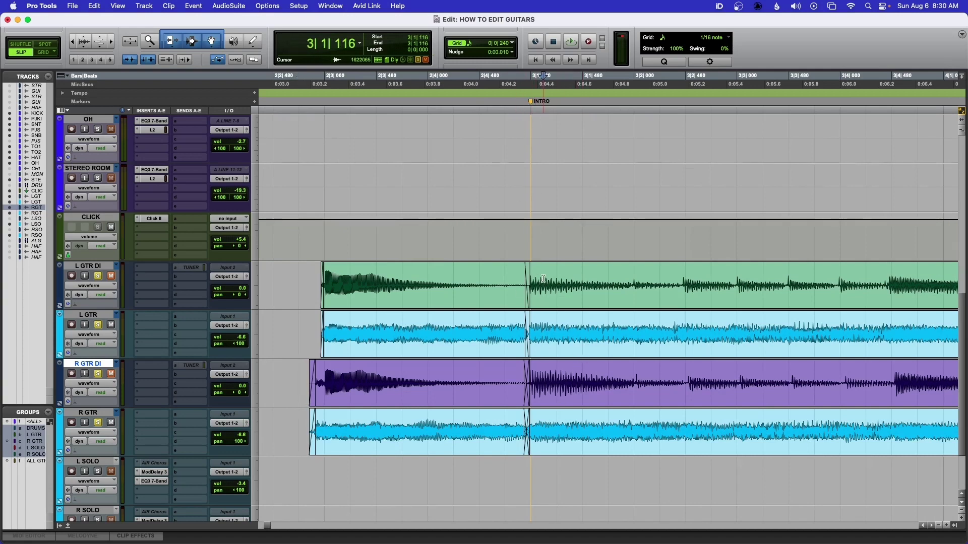
scroll(543, 279, "up", 2)
left_click(544, 305)
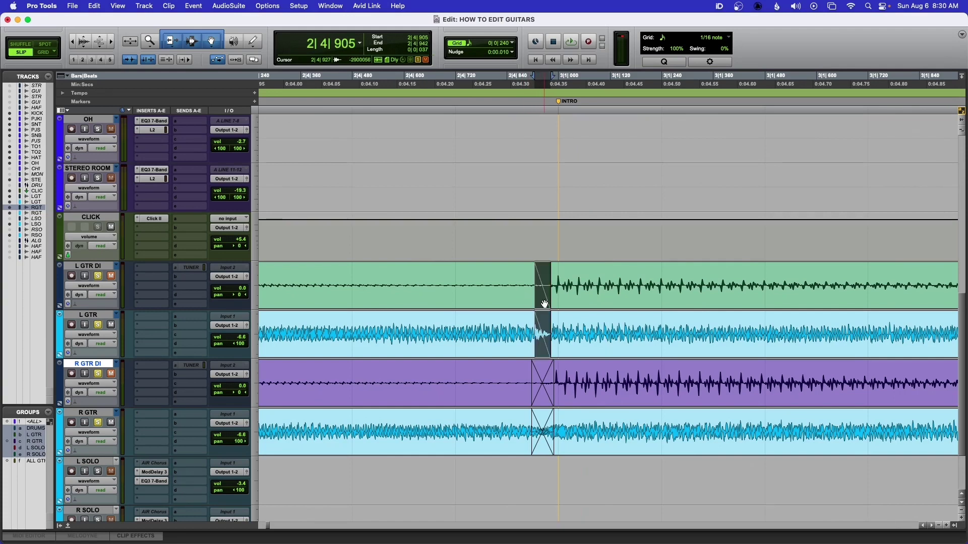
key("Delete")
left_click(542, 402)
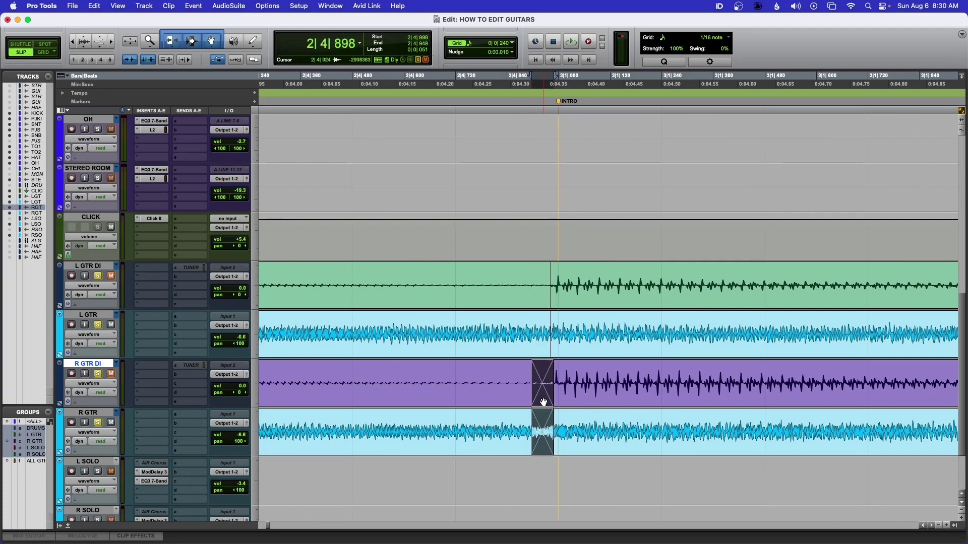
key("Delete")
Extend the start of the left guitar clips at the INTRO marker back to 2|4|778.
scroll(520, 312, "right", 1)
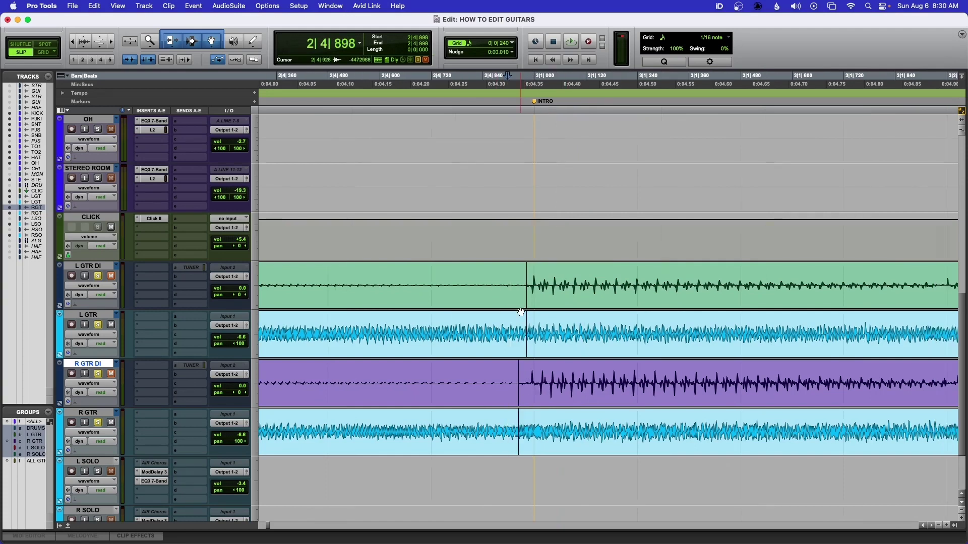
scroll(521, 312, "left", 1)
scroll(521, 312, "right", 2)
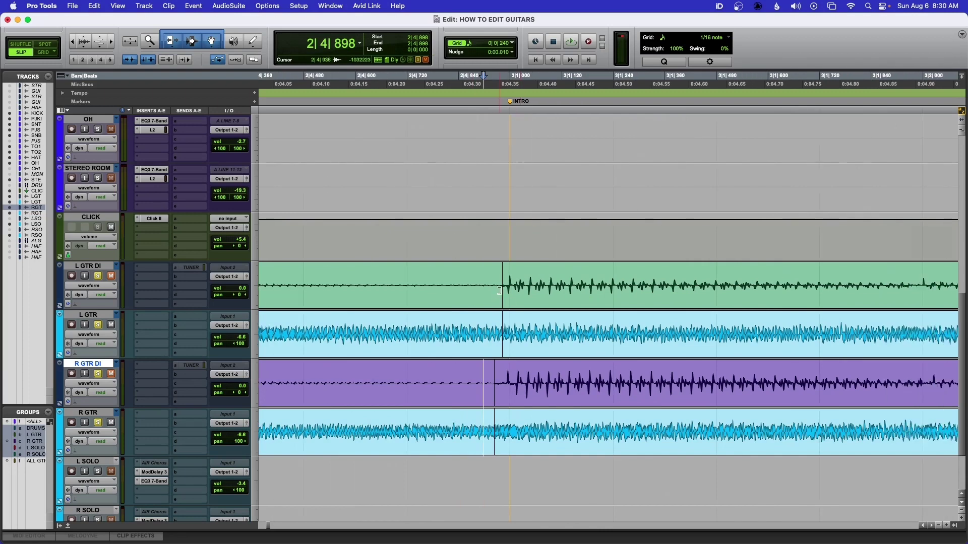
left_click_drag(502, 290, 434, 290)
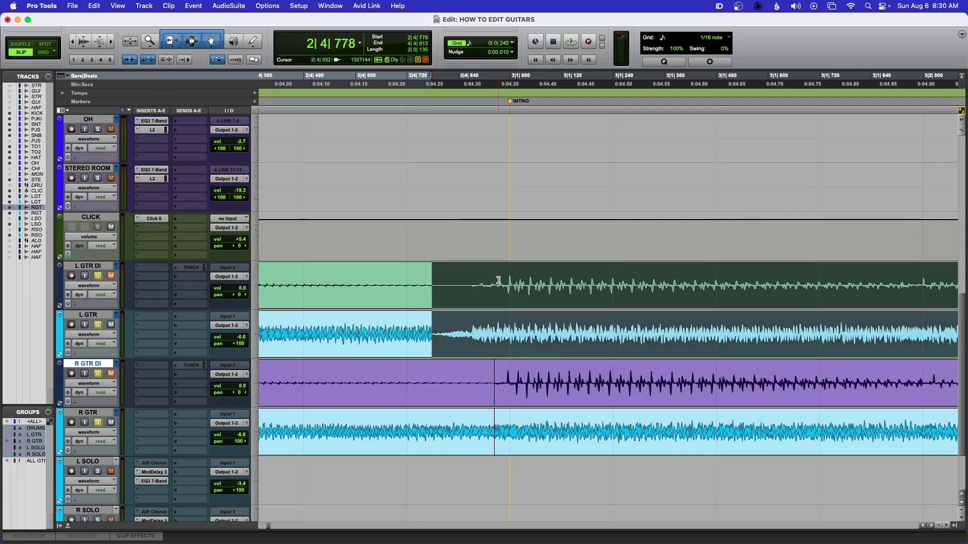
Compare the note timing of the left and right guitars against the grid from bar 3 into bar 4.
key("r")
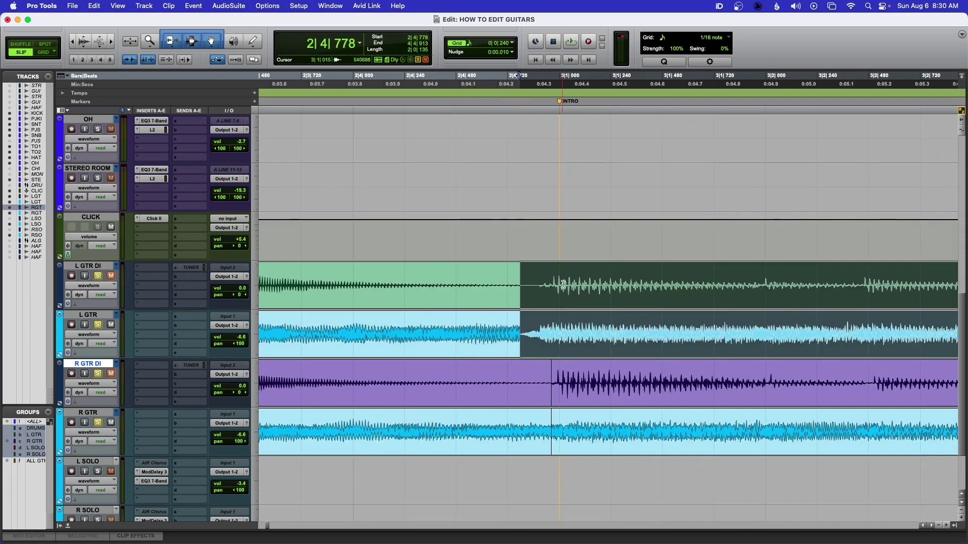
scroll(564, 284, "right", 5)
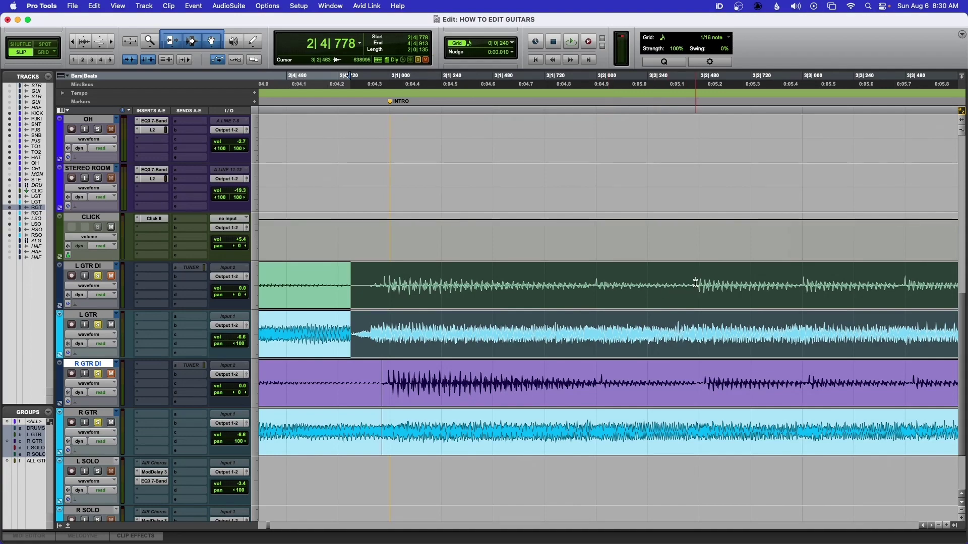
scroll(695, 283, "right", 2)
scroll(736, 282, "right", 2)
scroll(735, 282, "down", 2)
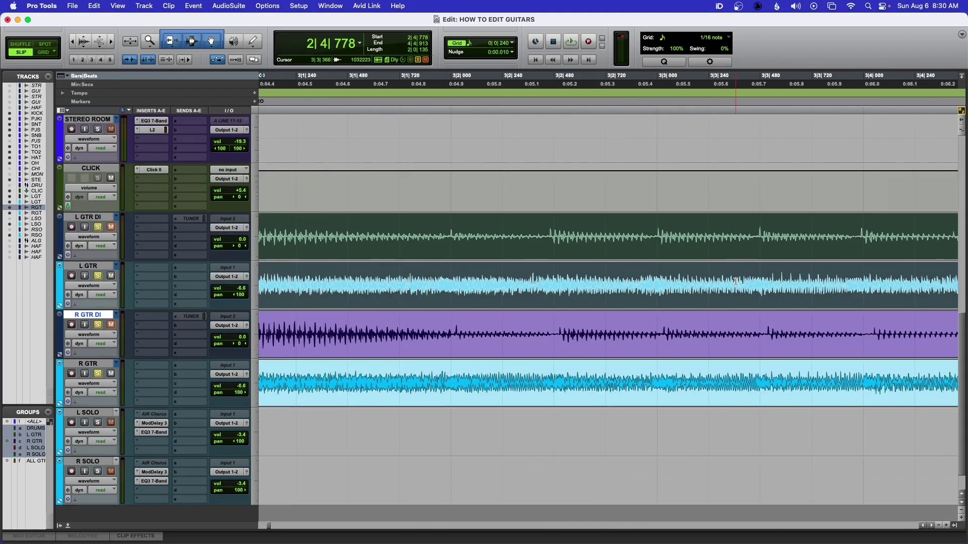
scroll(736, 282, "up", 3)
scroll(734, 292, "down", 2)
scroll(733, 302, "right", 4)
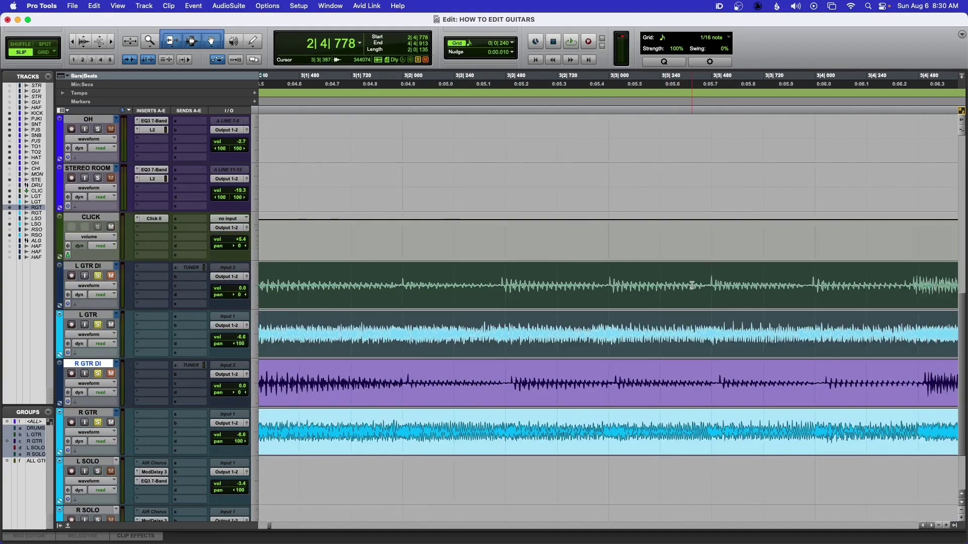
scroll(609, 285, "right", 3)
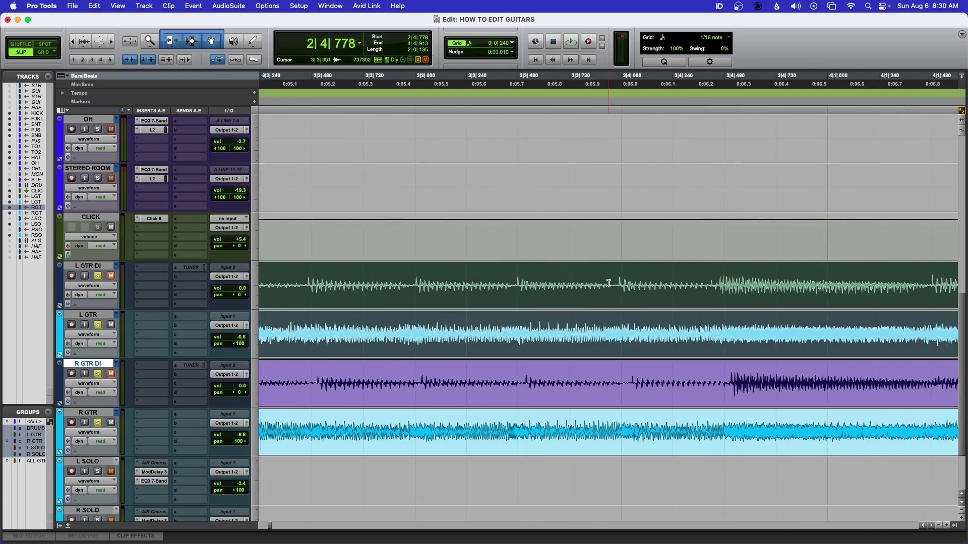
scroll(609, 284, "right", 2)
scroll(634, 285, "right", 6)
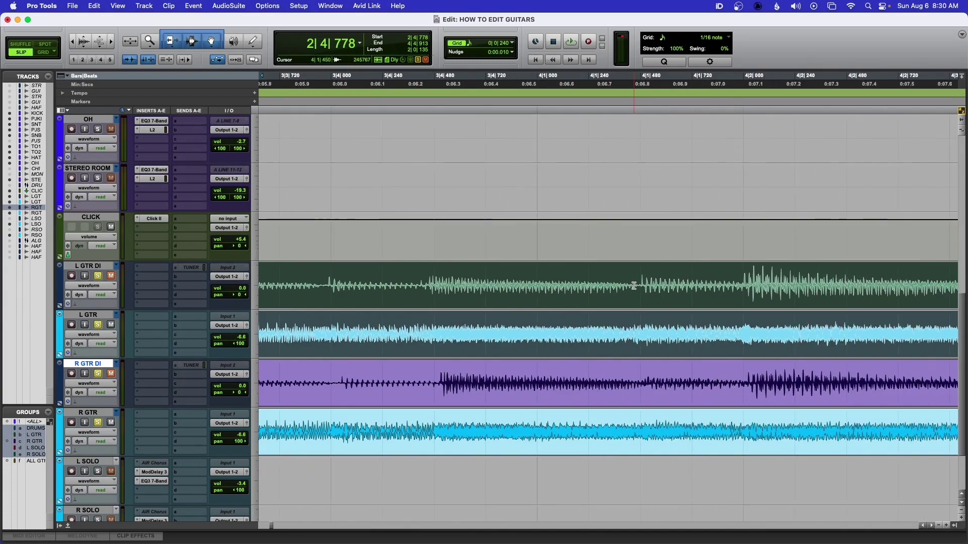
scroll(637, 286, "left", 19)
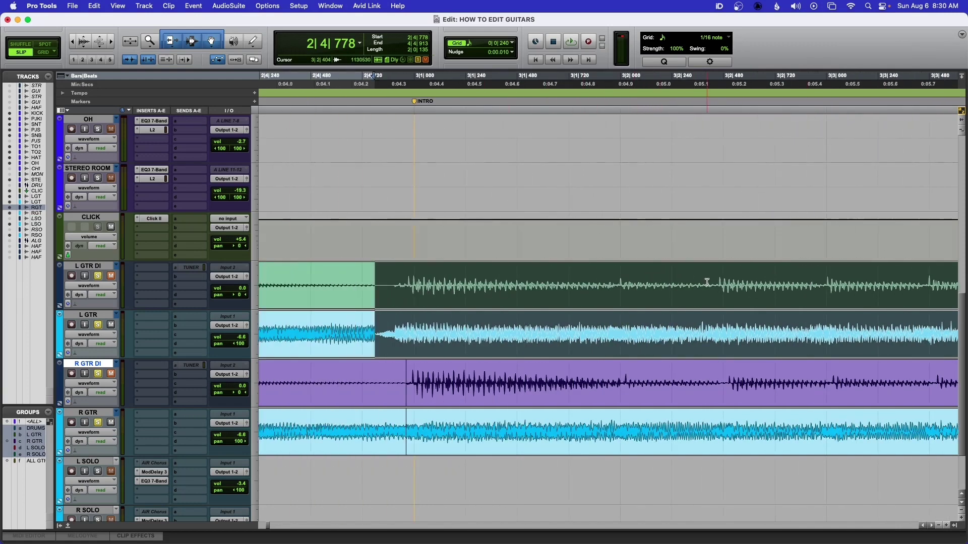
scroll(470, 286, "left", 1)
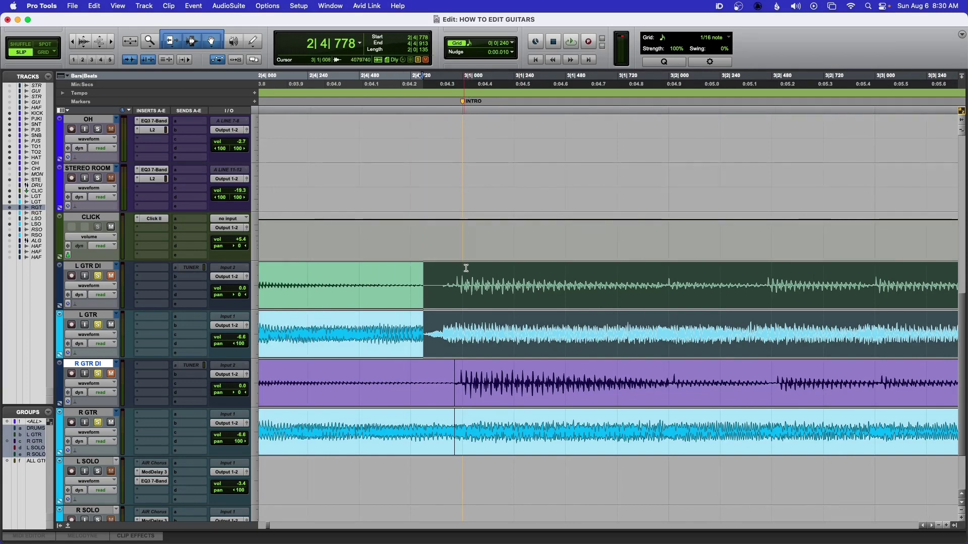
scroll(494, 284, "right", 1)
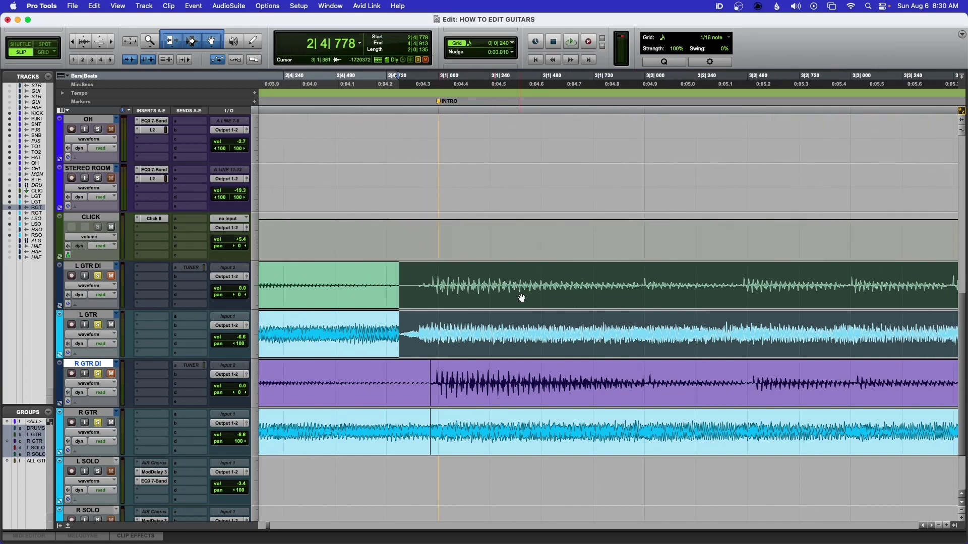
scroll(522, 298, "right", 1)
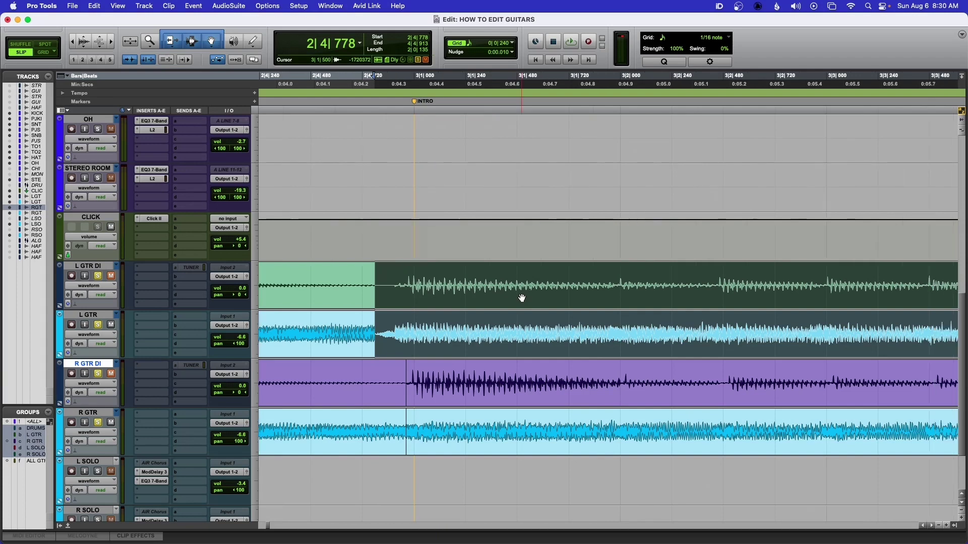
Separate the left guitar clips at the note at 3|2|463 and shift the section before it later to start at 2|4|810.
left_click(705, 281)
key("Tab")
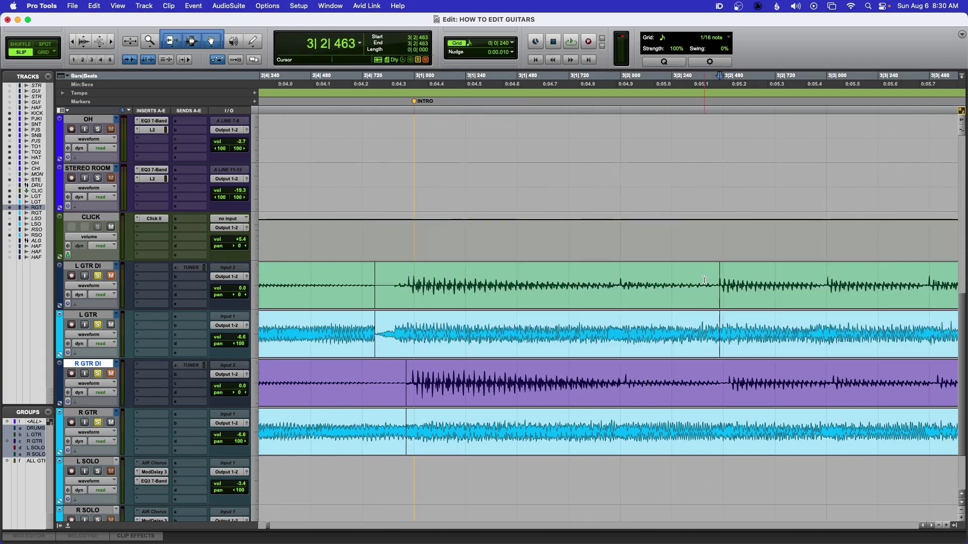
left_click_drag(463, 298, 469, 296)
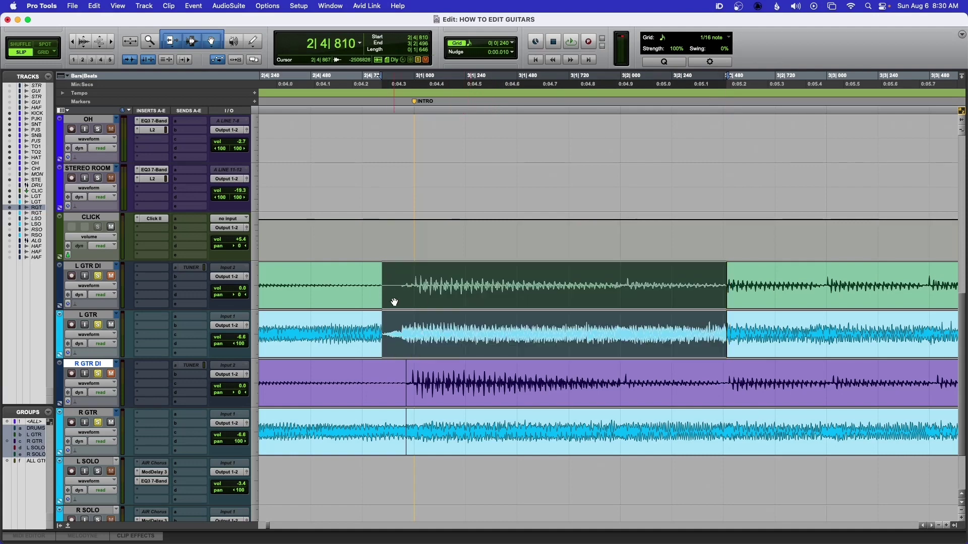
Trim and crossfade the shifted left guitar section's edges, from 2|4|874 to 2|4|897 and from 3|2|434 to 3|2|451.
left_click_drag(379, 306, 398, 306)
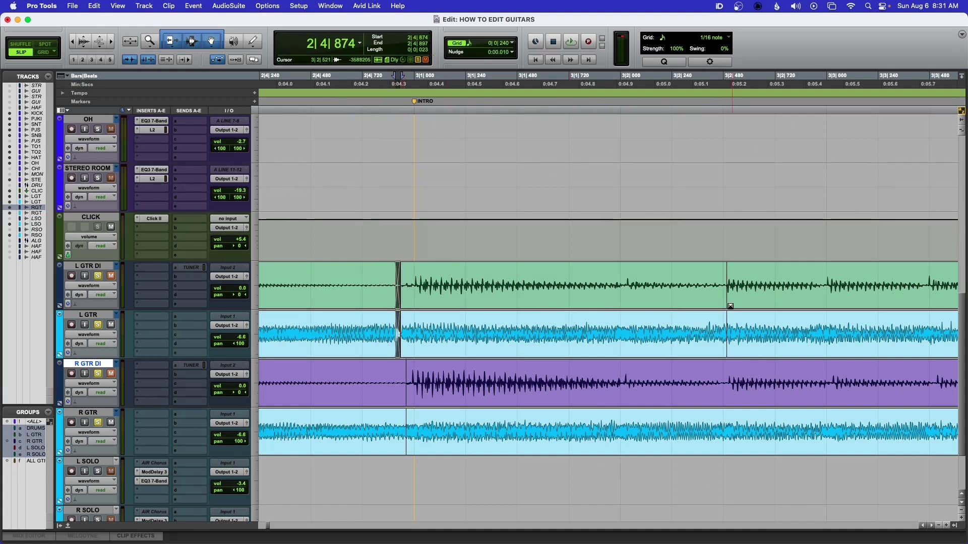
left_click_drag(730, 306, 716, 306)
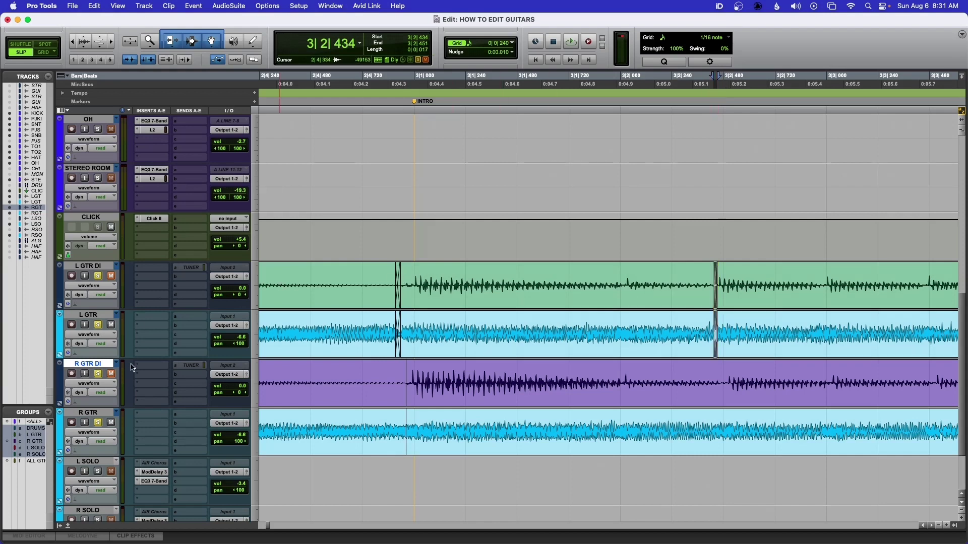
Unsolo the right guitar tracks and play back the left guitar edit from 2|4|315.
left_click(276, 270)
key("space")
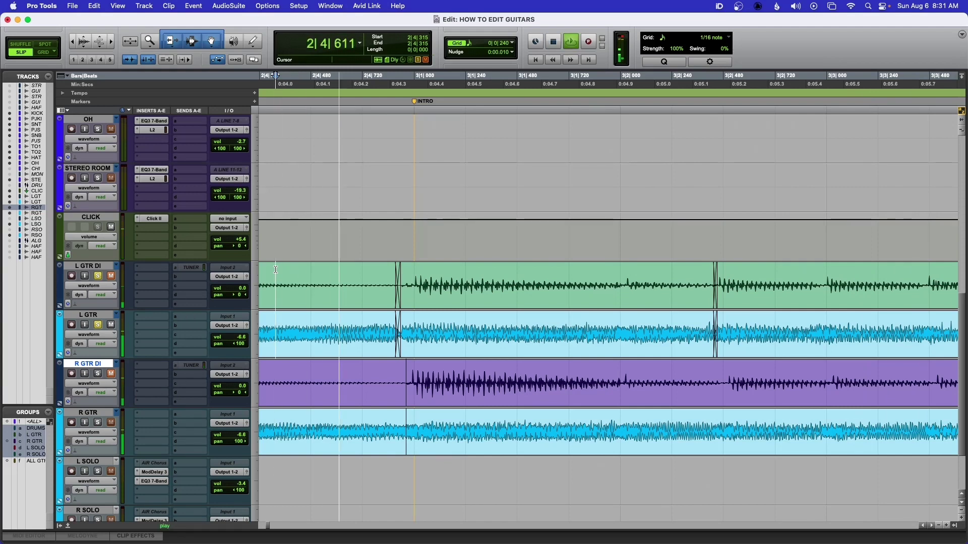
key("space")
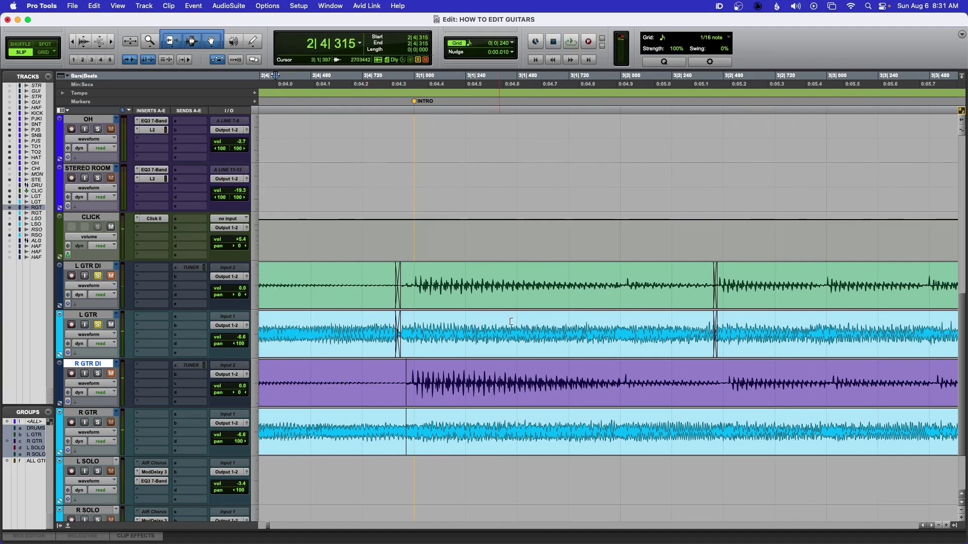
Move the right guitar's clip boundary before the INTRO marker earlier and crossfade it from 2|4|900 to 2|4|909.
key("super+bracketleft")
key("super+bracketleft")
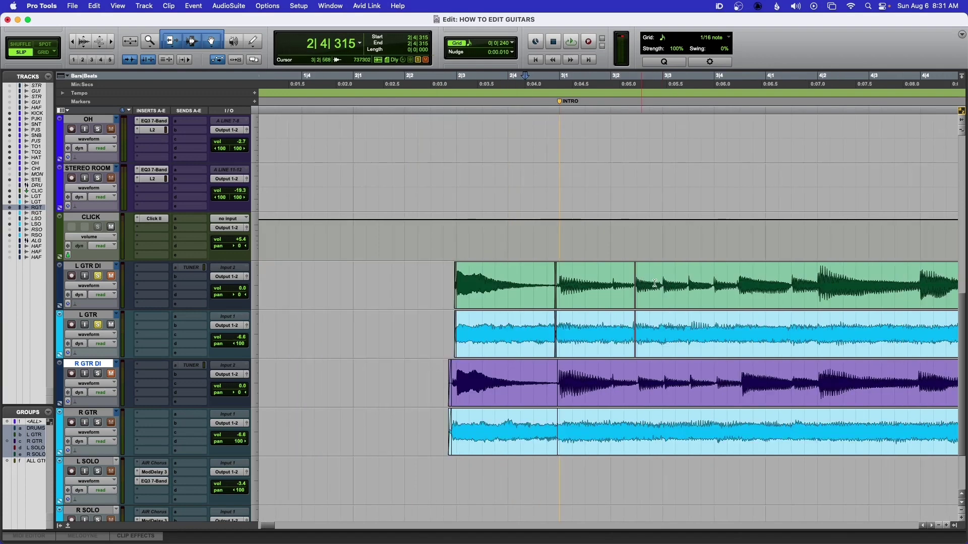
left_click(537, 383)
key("super+bracketright")
key("super+bracketright")
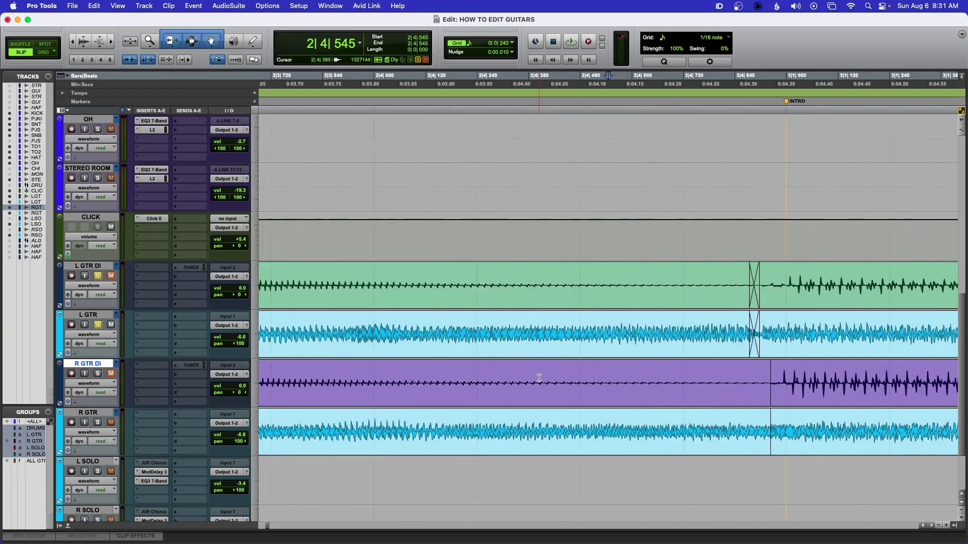
scroll(548, 376, "right", 10)
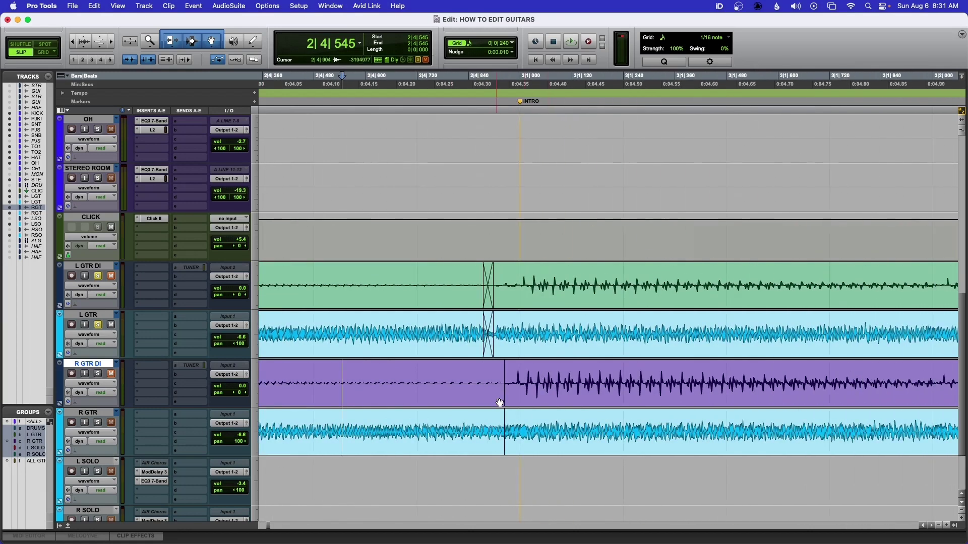
mouse_move(508, 388)
left_mouse_down()
mouse_move(436, 388)
mouse_move(494, 387)
mouse_move(499, 402)
left_mouse_up()
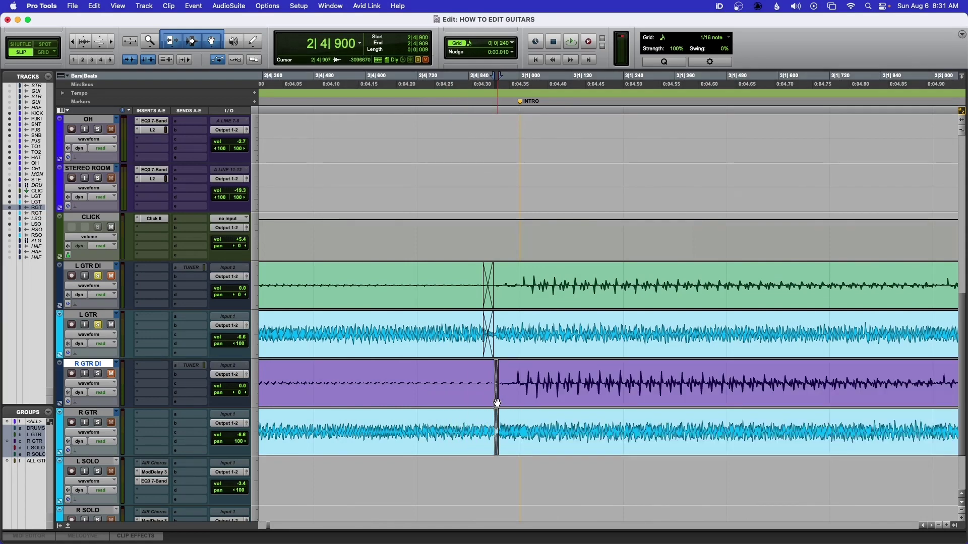
Separate the right guitar clips at 3|2|472, just before the second-beat note.
scroll(530, 402, "right", 5)
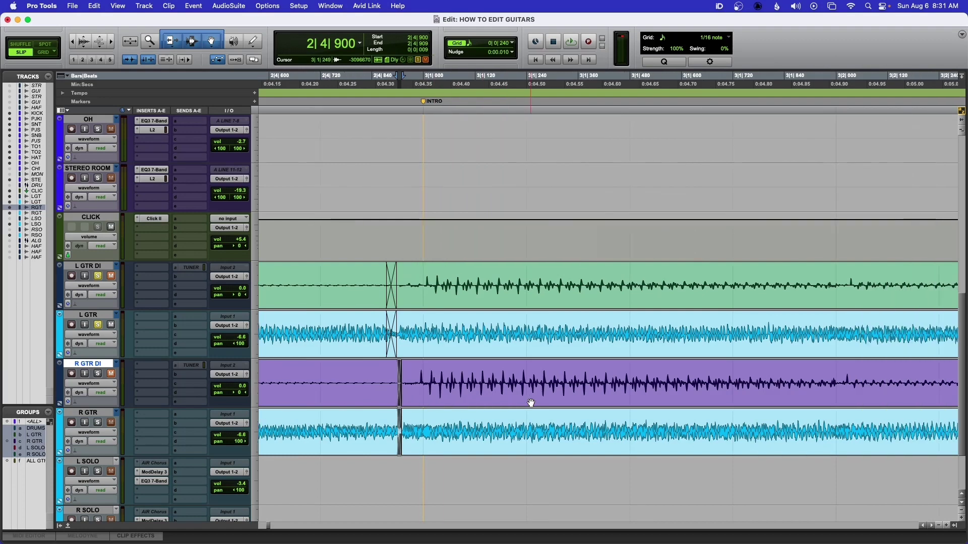
scroll(420, 378, "right", 15)
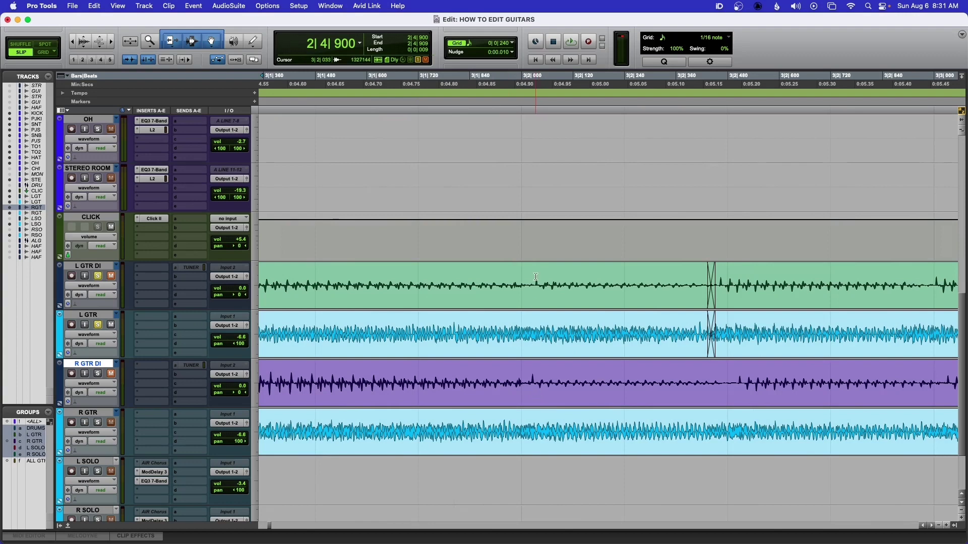
scroll(528, 343, "down", 2)
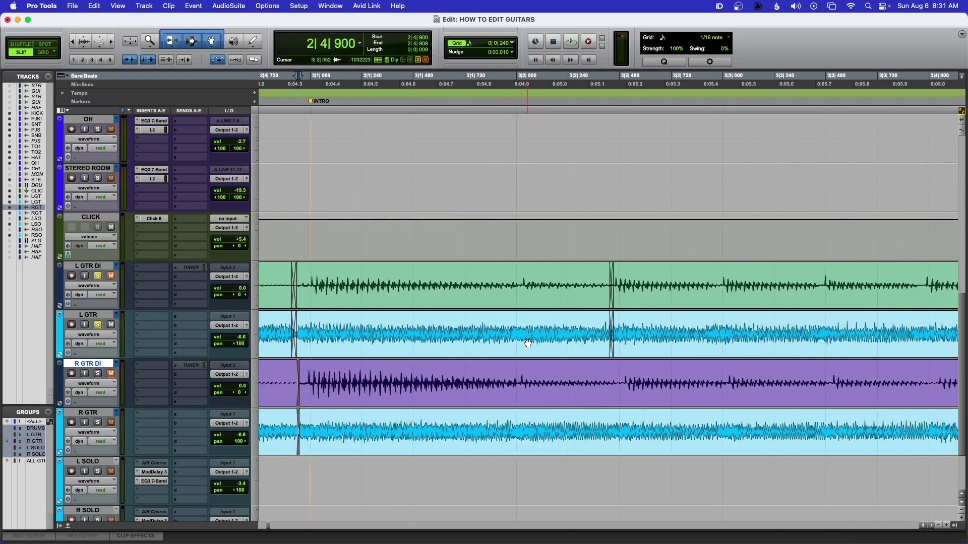
scroll(529, 294, "right", 1)
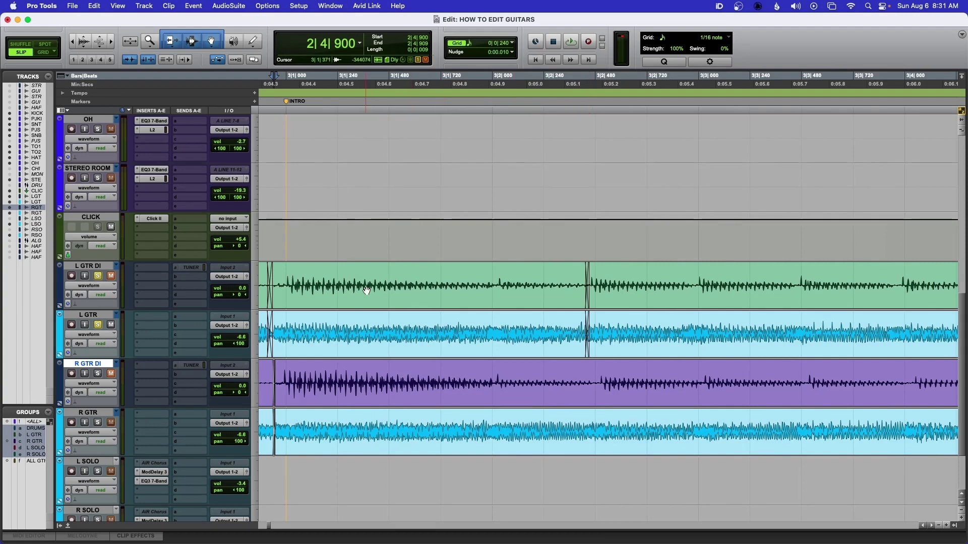
scroll(367, 290, "down", 1)
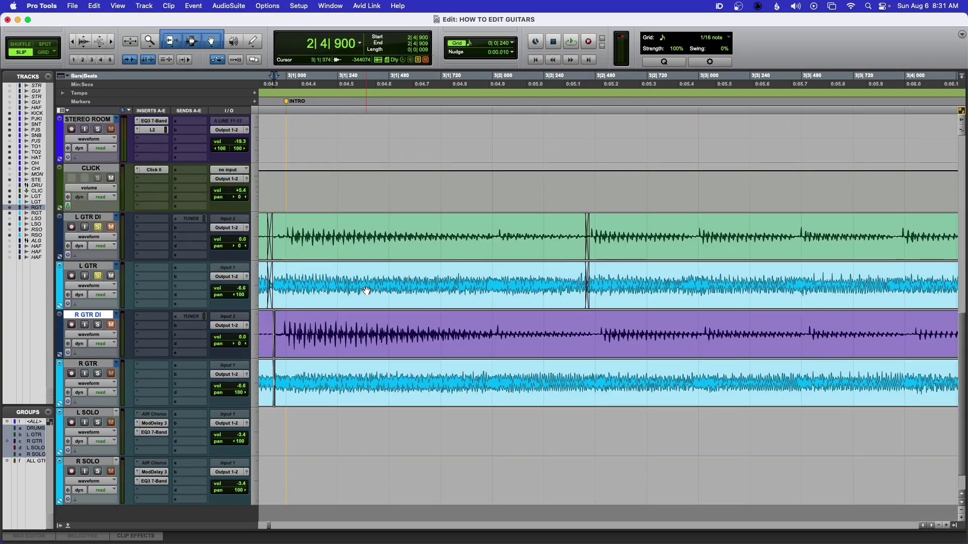
scroll(366, 290, "up", 1)
scroll(366, 290, "left", 4)
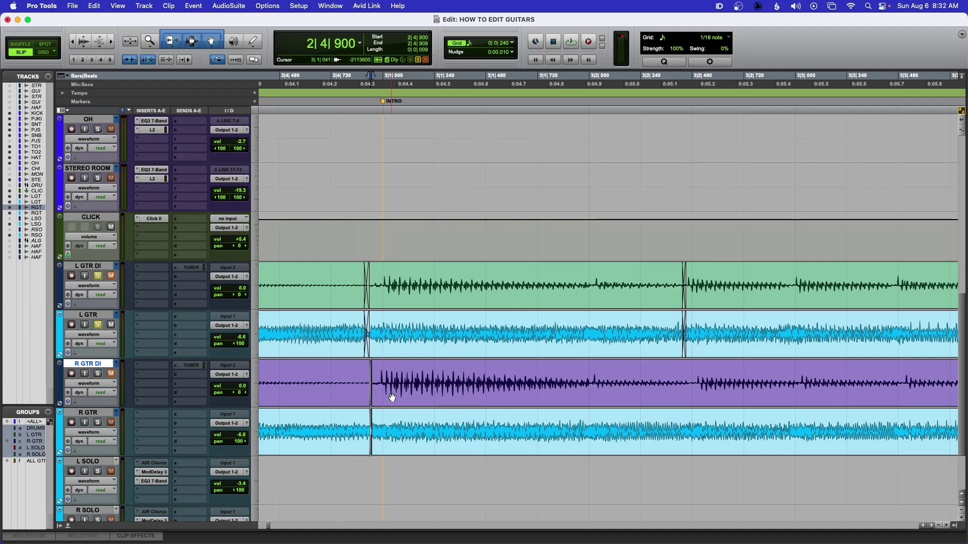
left_click(690, 374)
key("super+e")
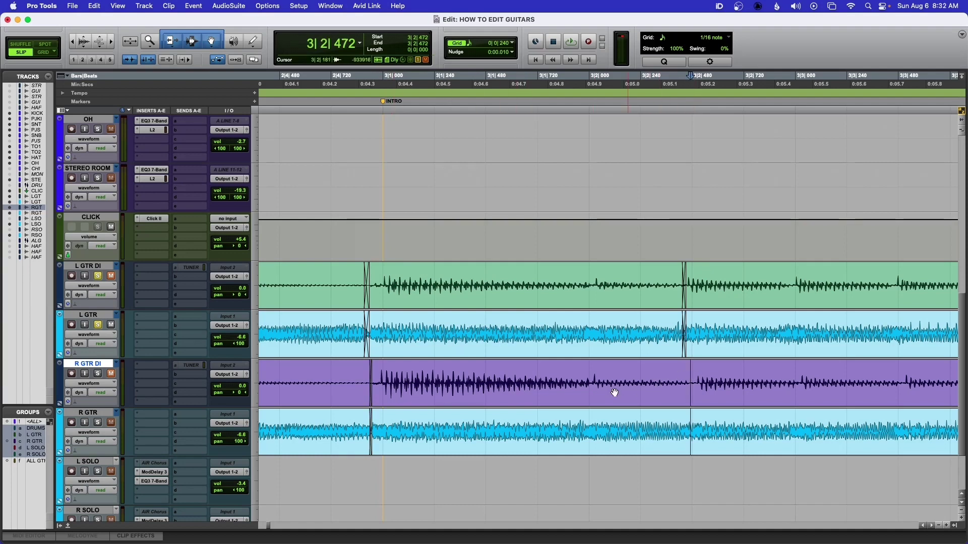
Nudge the right guitar section at the INTRO marker later to start at 2|4|913 and crossfade its start from 2|4|895 to 2|4|922.
left_click(442, 398)
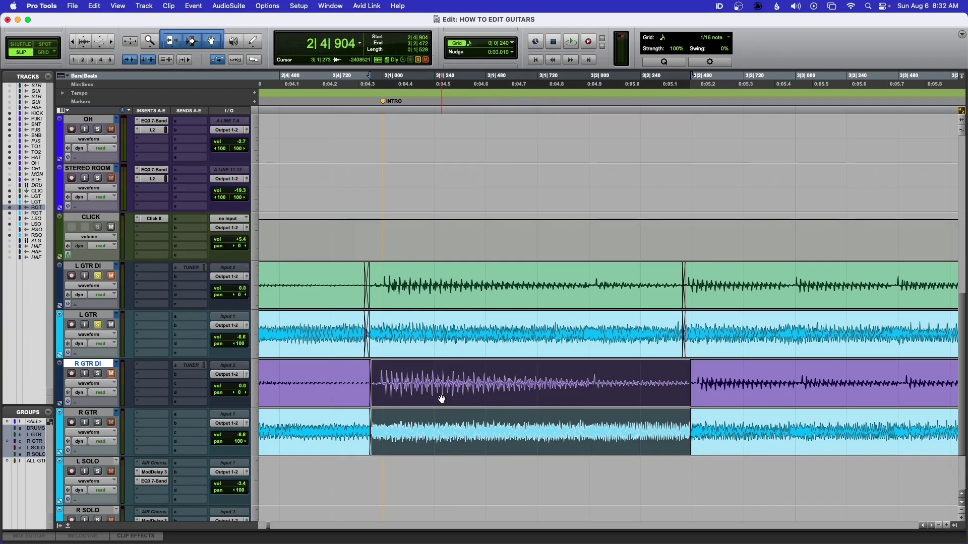
key("plus")
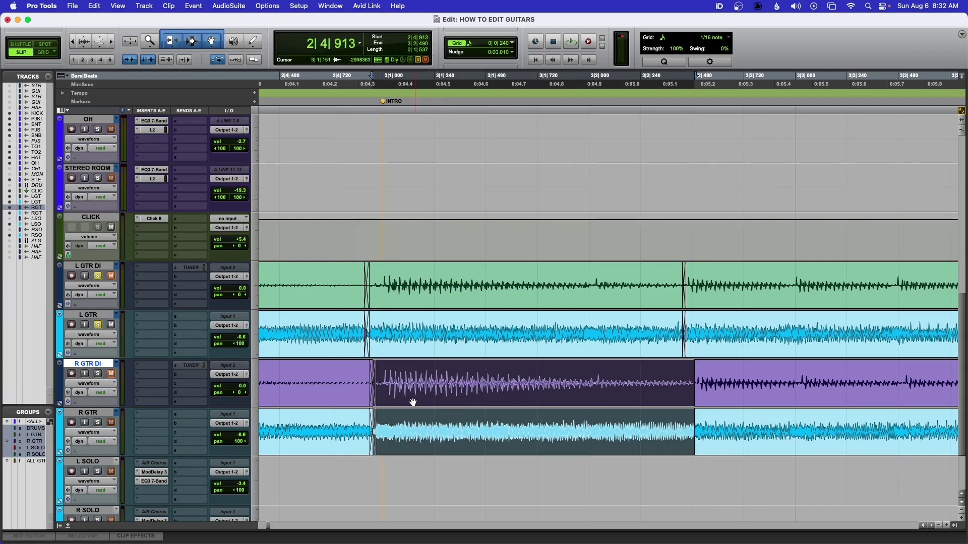
mouse_move(371, 404)
left_mouse_down()
mouse_move(354, 404)
mouse_move(372, 402)
left_mouse_up()
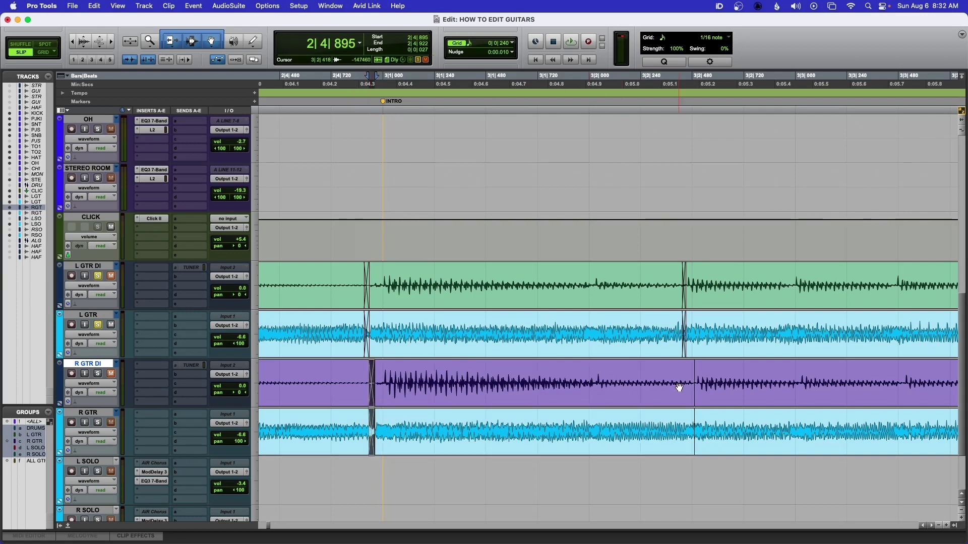
Extend the start of the right guitar's following clips back to 3|2|348 and nudge them earlier to start at 3|2|330.
double_click(696, 381)
left_click(664, 380, "shift")
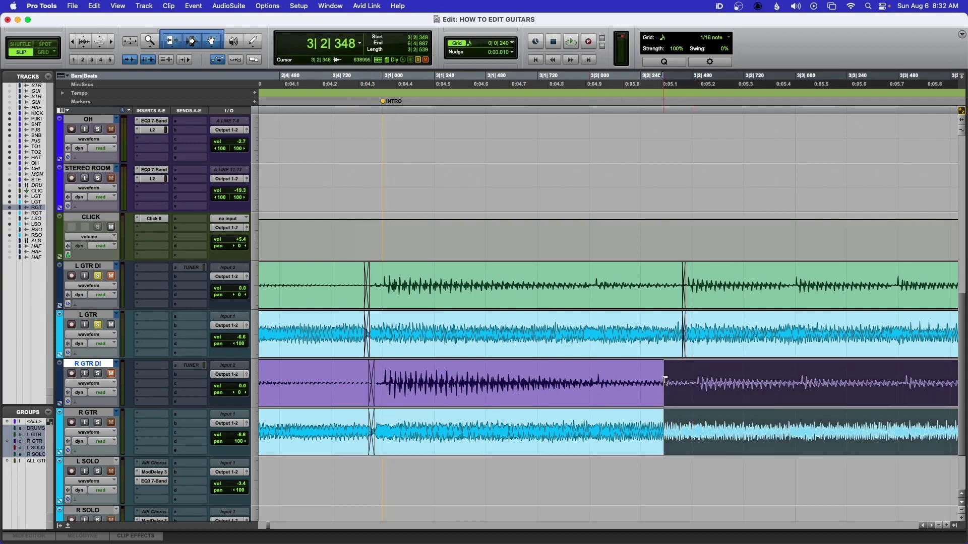
scroll(663, 381, "right", 5)
left_click(663, 381)
scroll(675, 382, "right", 4)
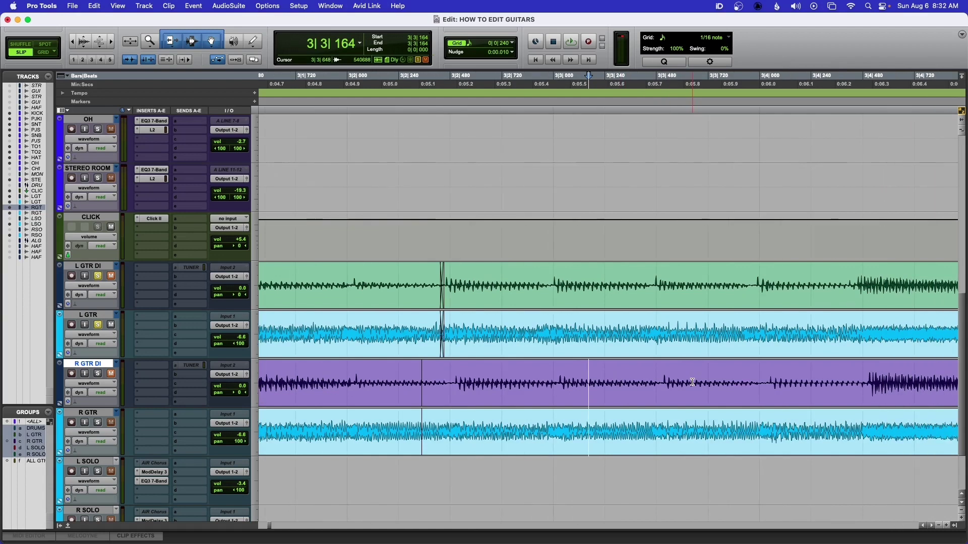
scroll(692, 382, "right", 6)
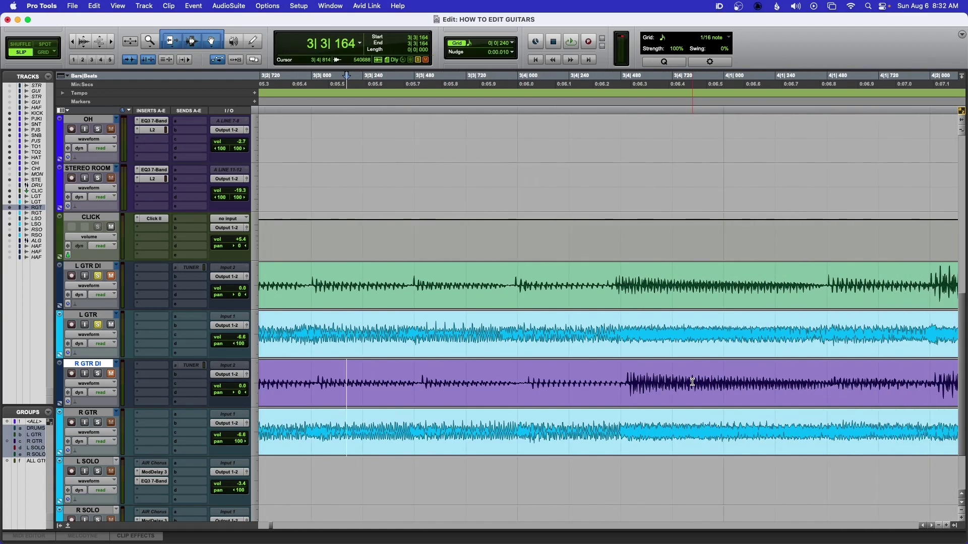
scroll(692, 382, "left", 8)
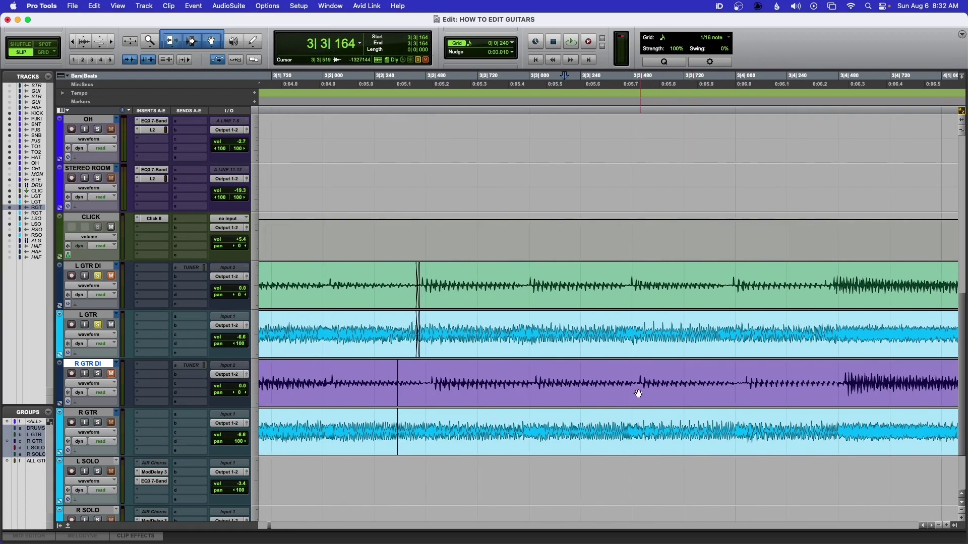
left_click(629, 400)
key("minus")
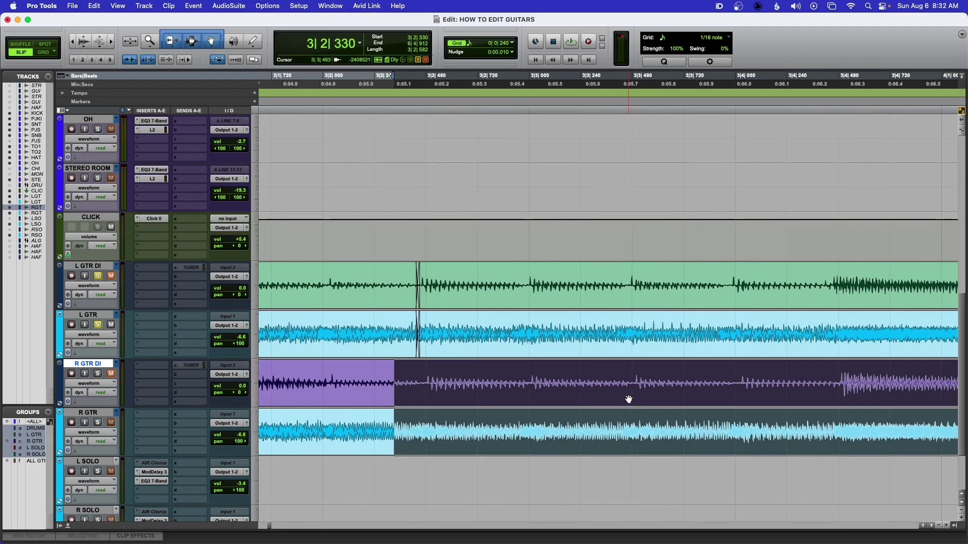
Separate the right guitar clips at 3|4|034 and shift the section after the cut earlier to start at 3|4|008.
left_click(721, 377)
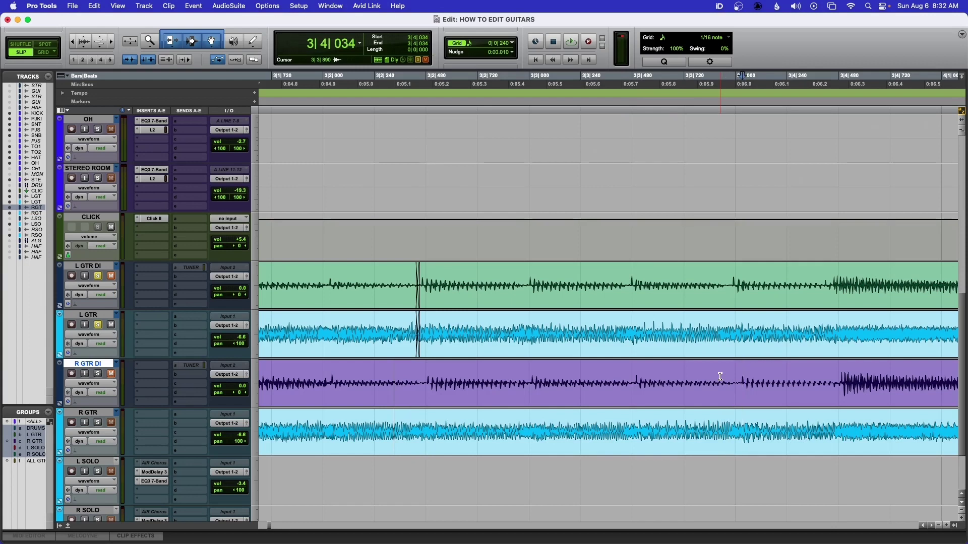
double_click(782, 397)
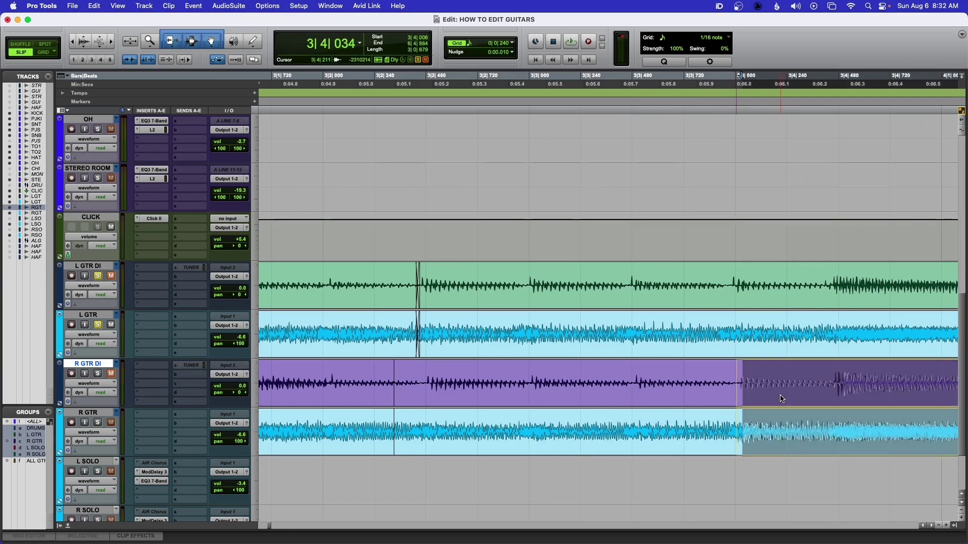
key("KP_Subtract")
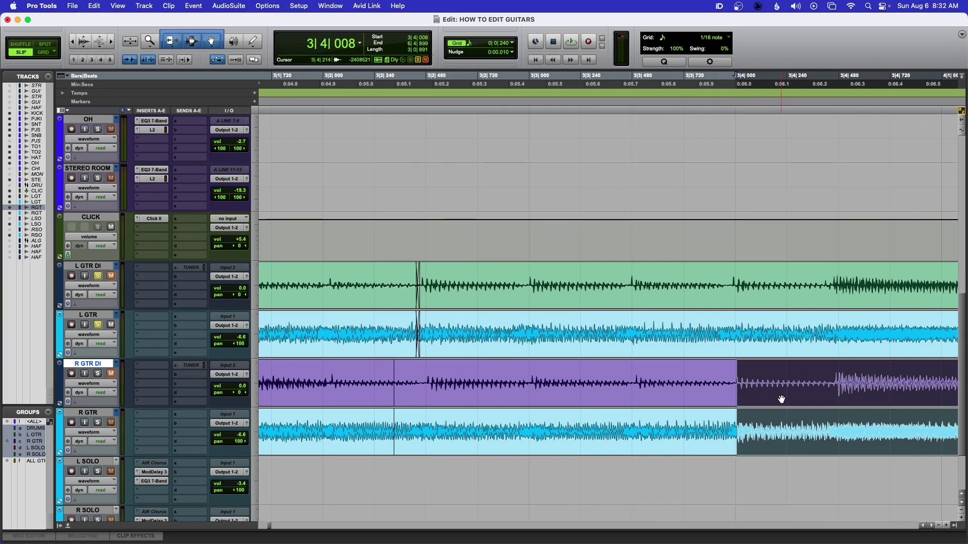
Trim and crossfade the right guitar's two new clip boundaries, from 3|2|465 to 3|2|477 and from 3|3|934 to 3|3|948.
key("ctrl+alt+Tab")
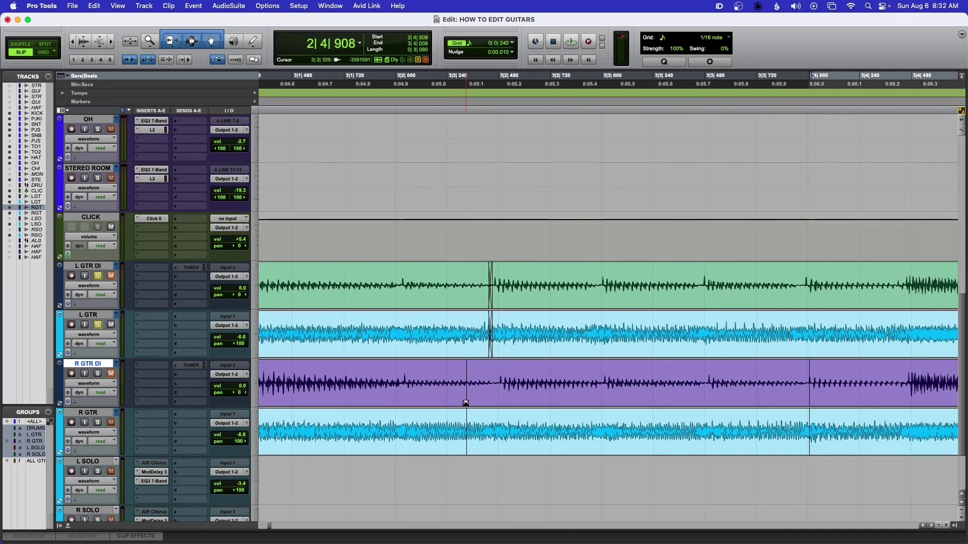
left_click_drag(466, 403, 497, 402)
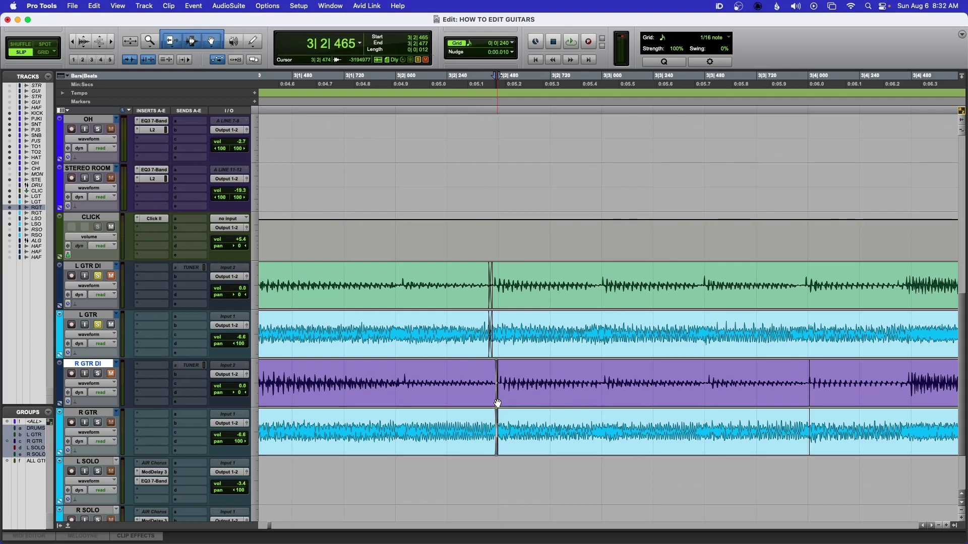
scroll(499, 399, "right", 5)
mouse_move(546, 381)
left_mouse_down()
mouse_move(517, 382)
mouse_move(533, 383)
left_mouse_up()
left_click(533, 405)
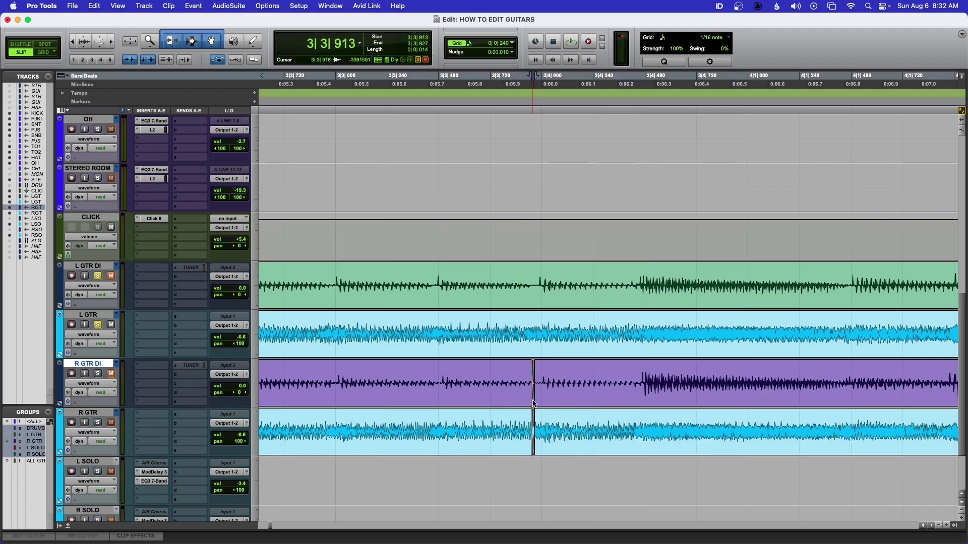
left_click_drag(534, 403, 537, 405)
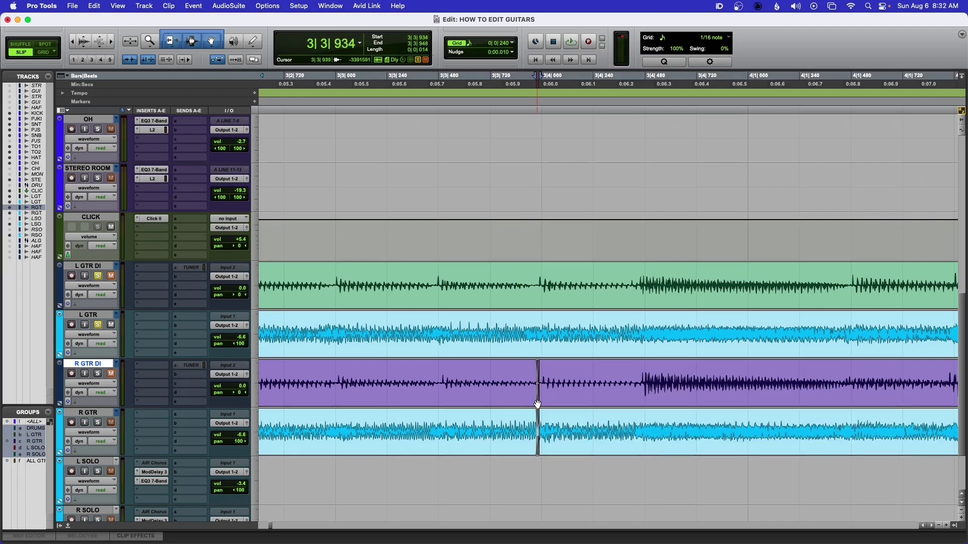
Play back the guitar edits from 2|2|503 with the right guitar soloed, and the transition into BAND ENTERS from 6|1|259.
key("super+bracketleft")
key("super+bracketleft")
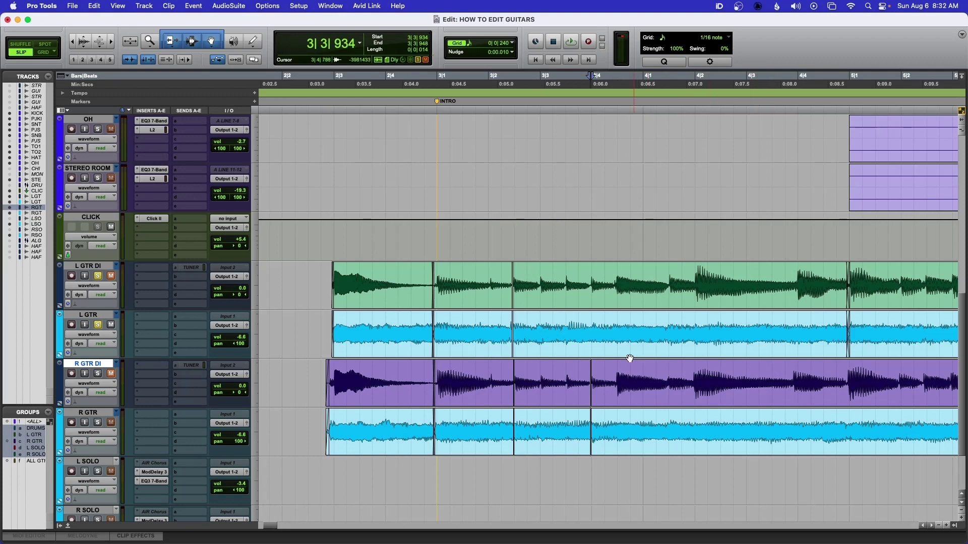
left_click(308, 281)
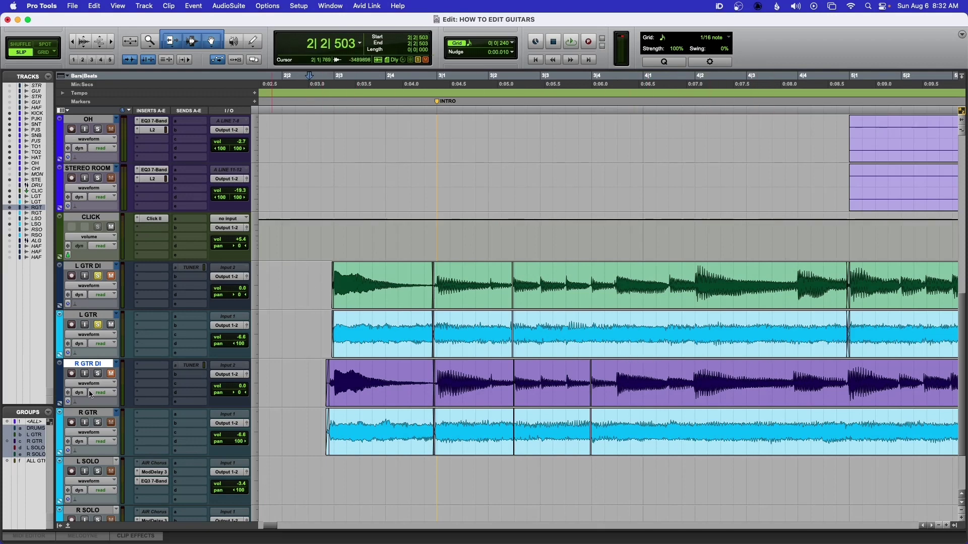
left_click(98, 376)
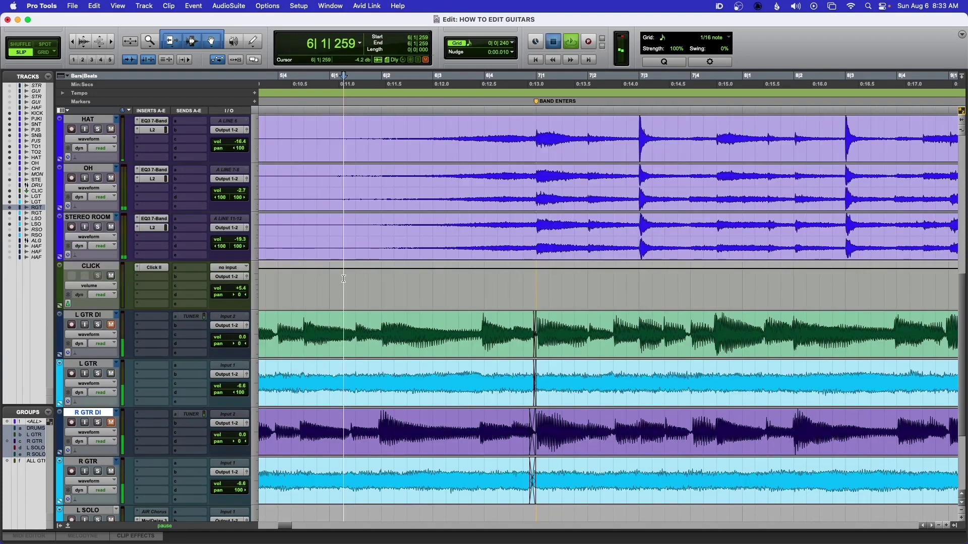
key("space")
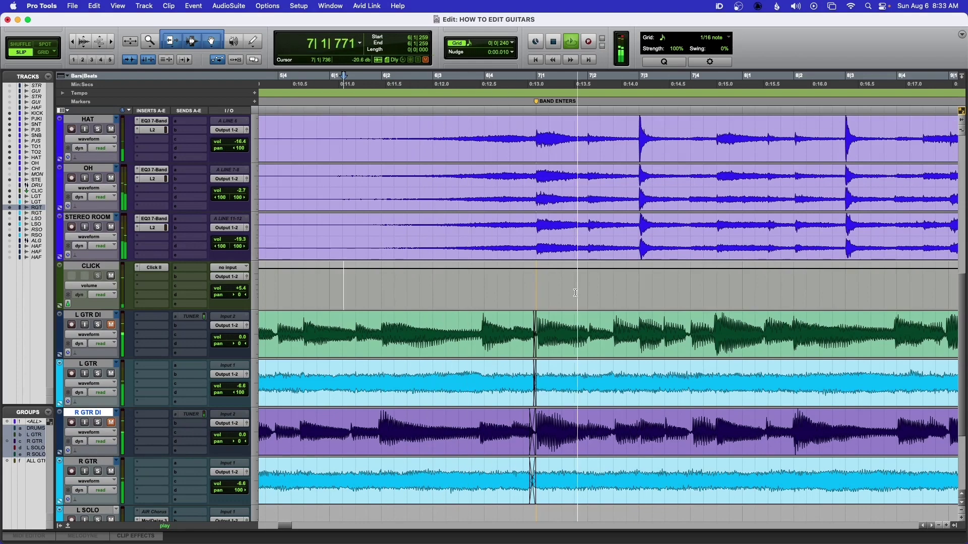
key("space")
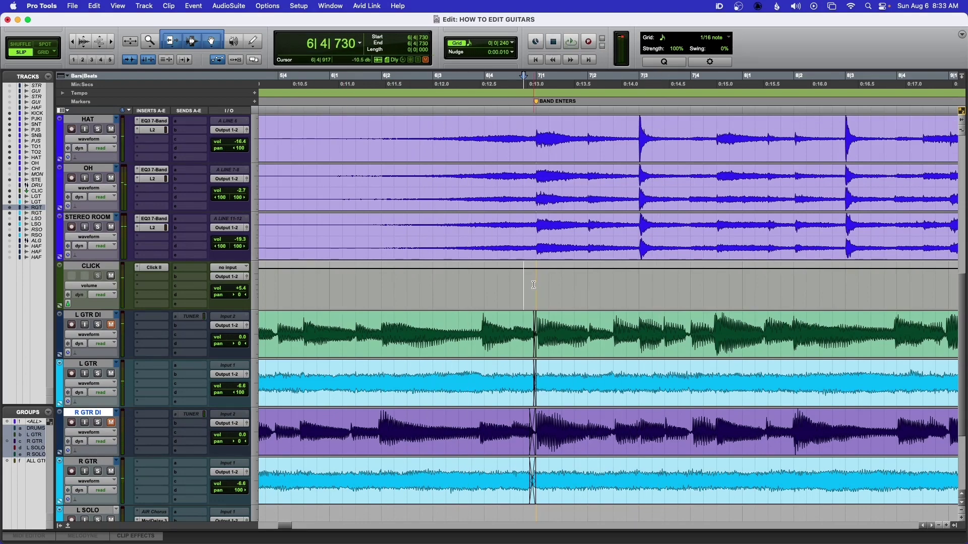
Delete the left and right guitar crossfades just before the BAND ENTERS marker.
left_click(533, 285)
key("super+bracketright")
key("super+bracketright")
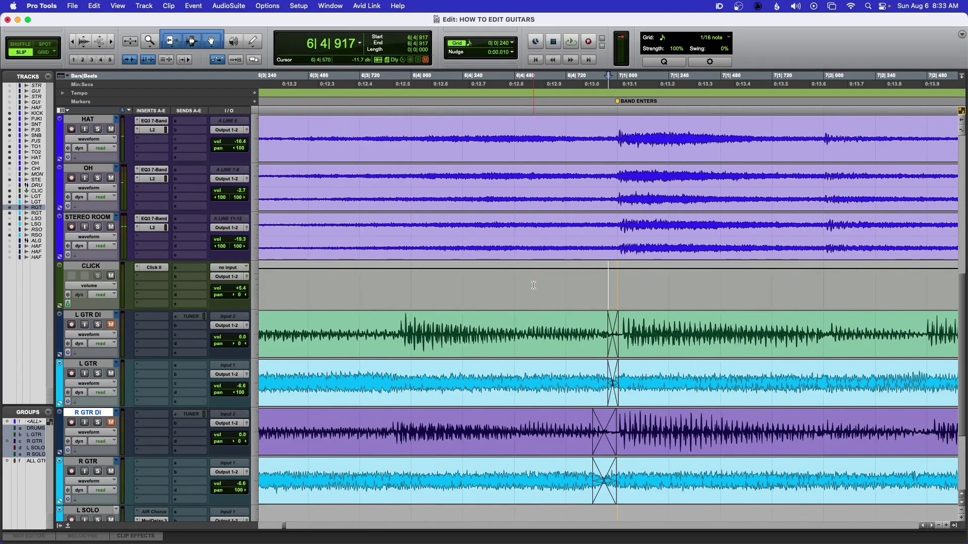
key("super+bracketright")
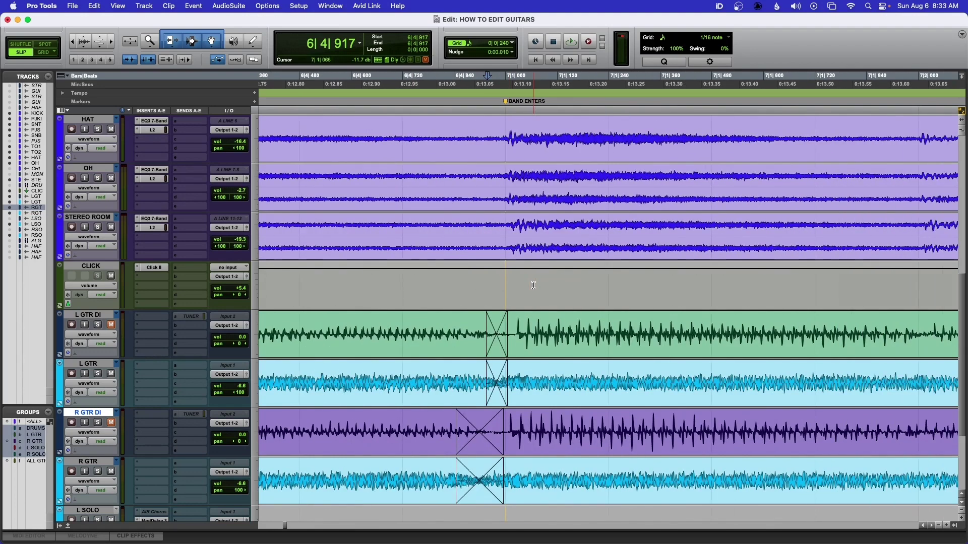
left_click(494, 351)
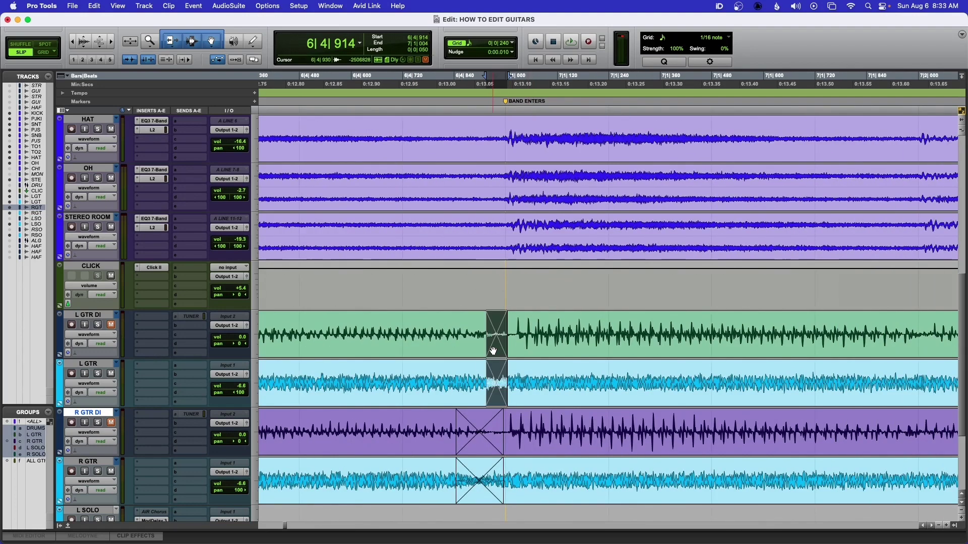
key("Delete")
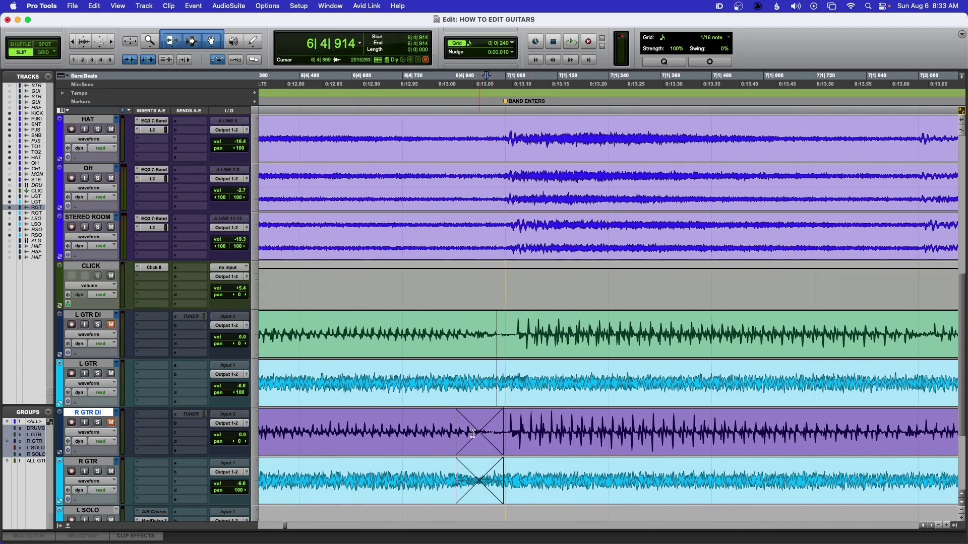
left_click(472, 442)
key("Delete")
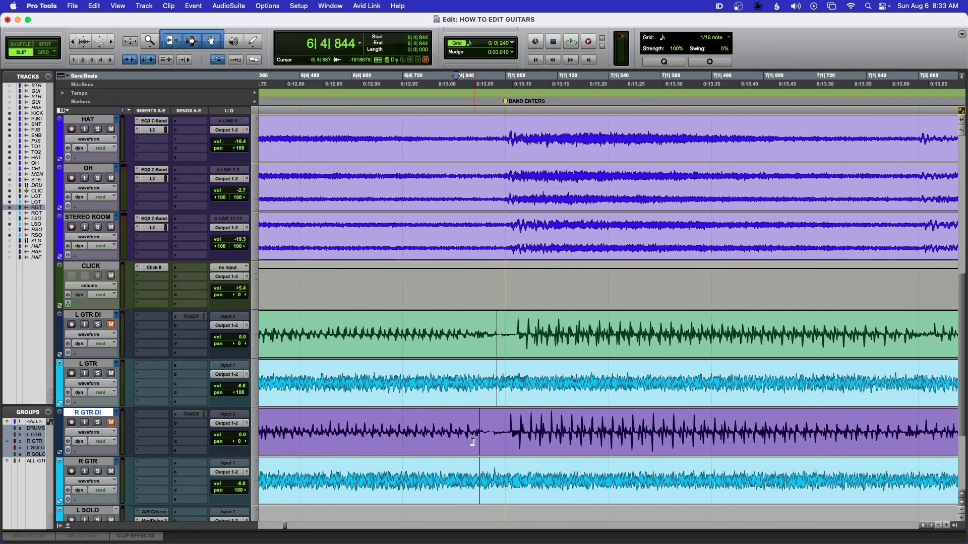
Shift the left guitar section at BAND ENTERS earlier to start at 6|4|915 and move the right guitar section slightly earlier.
left_click(522, 352)
left_click_drag(525, 351, 514, 348)
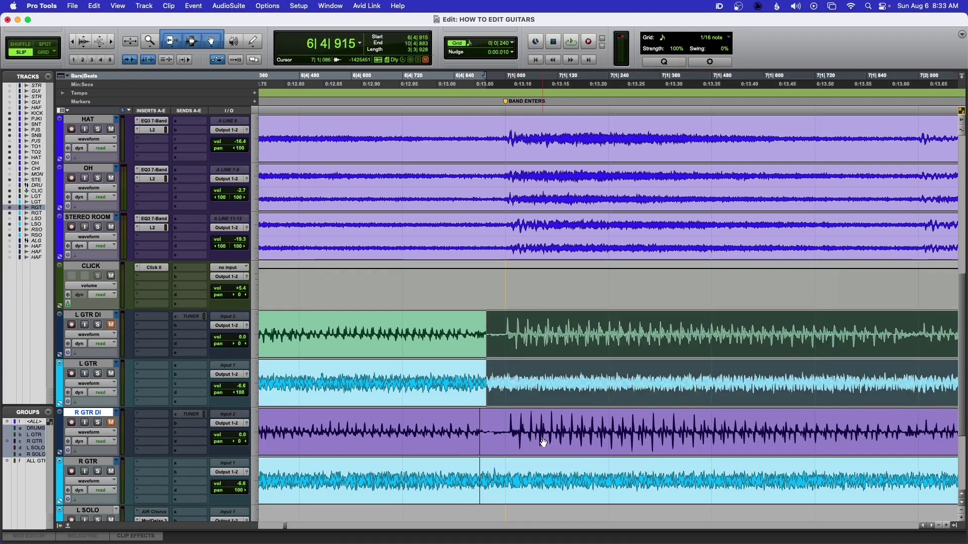
left_click_drag(543, 441, 541, 443)
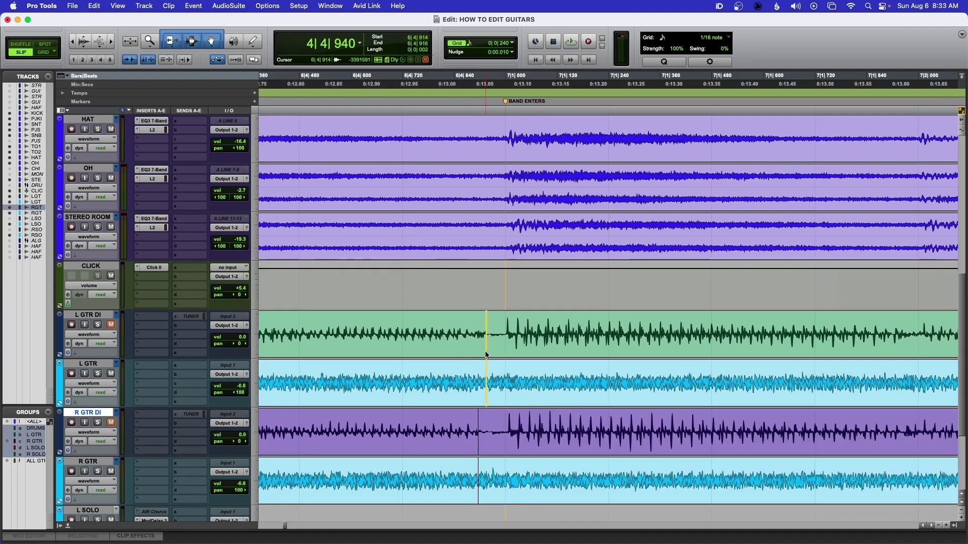
Move the left and right guitar clip boundaries just before BAND ENTERS later and crossfade them, the right one from 6|4|930 to 6|4|940.
mouse_move(485, 351)
left_mouse_down()
mouse_move(522, 352)
mouse_move(496, 353)
left_mouse_up()
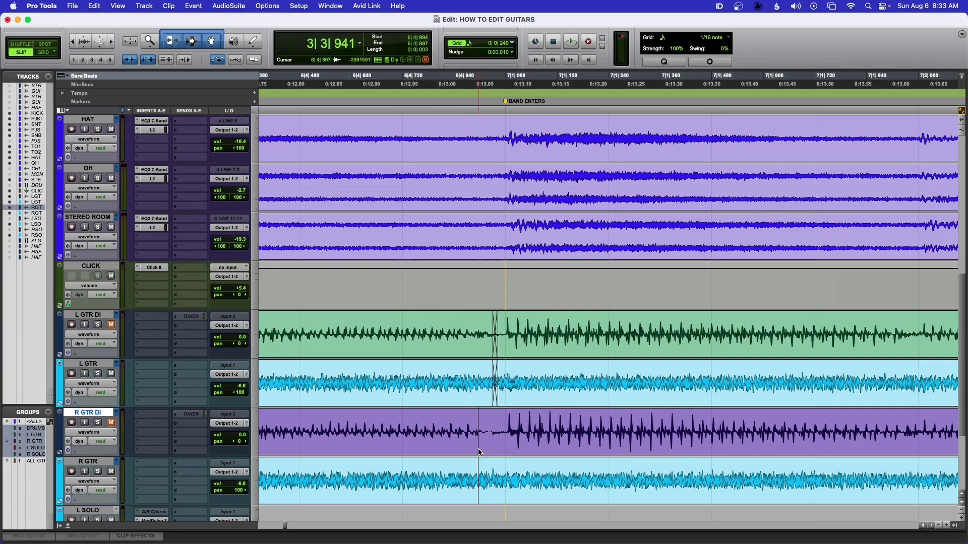
mouse_move(478, 452)
left_mouse_down()
mouse_move(504, 452)
mouse_move(494, 452)
left_mouse_up()
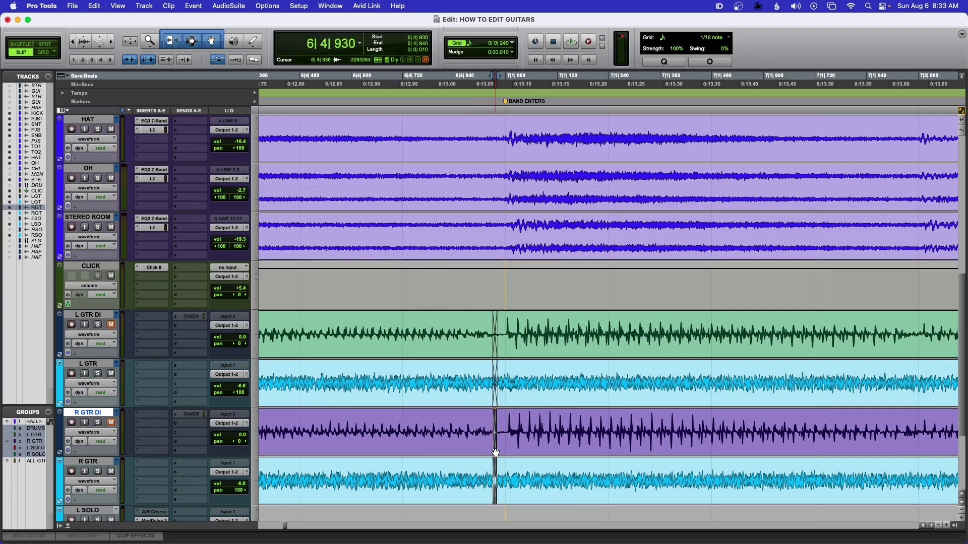
Play back the guitar transition into BAND ENTERS from 6|1|521 and from 6|3|929.
key("super+bracketleft")
key("super+bracketleft")
key("super+bracketleft")
left_click(417, 328)
key("space")
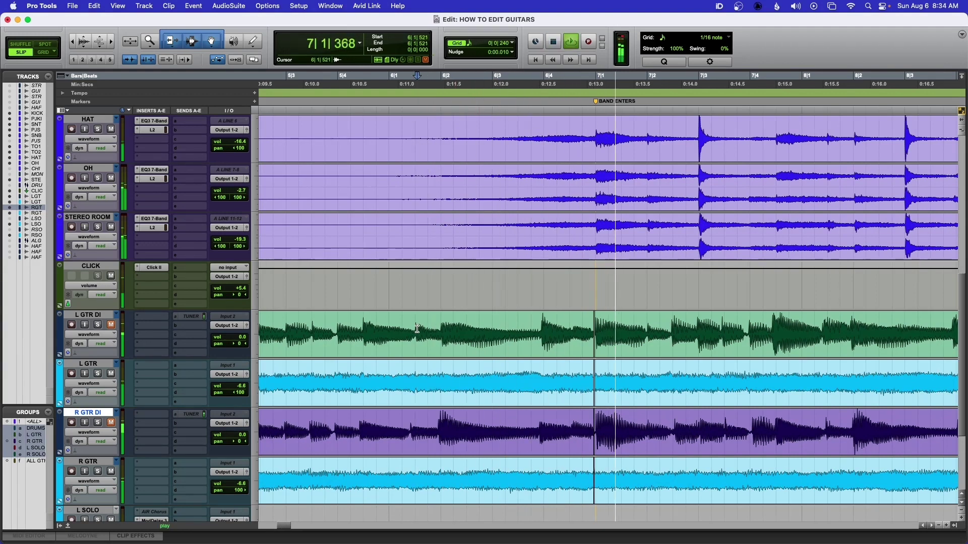
left_click(544, 322)
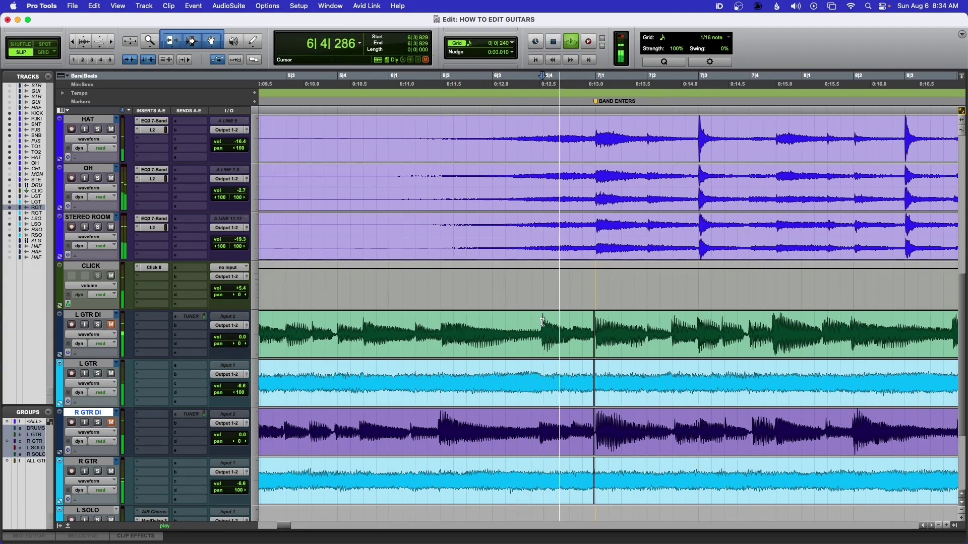
key("space")
scroll(547, 328, "right", 5)
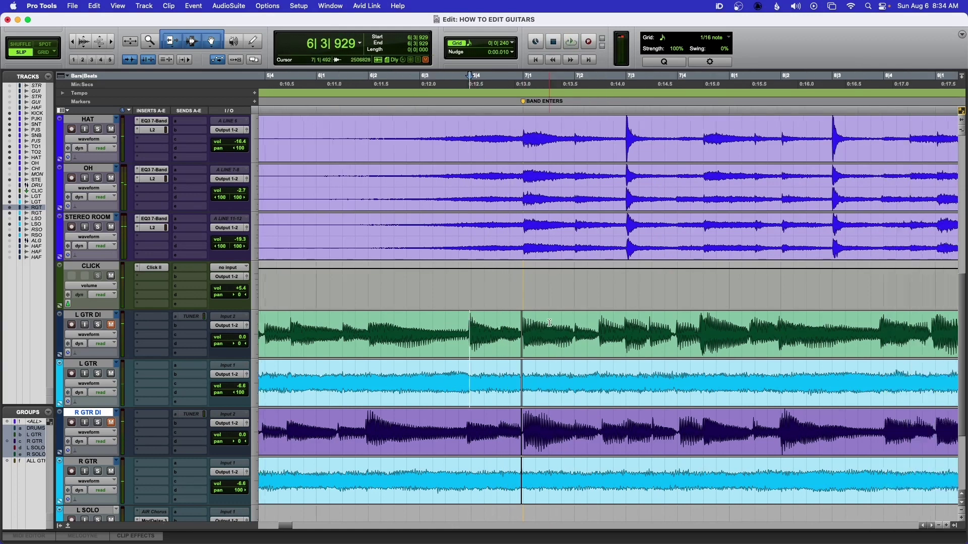
key("alt+super+bracketleft")
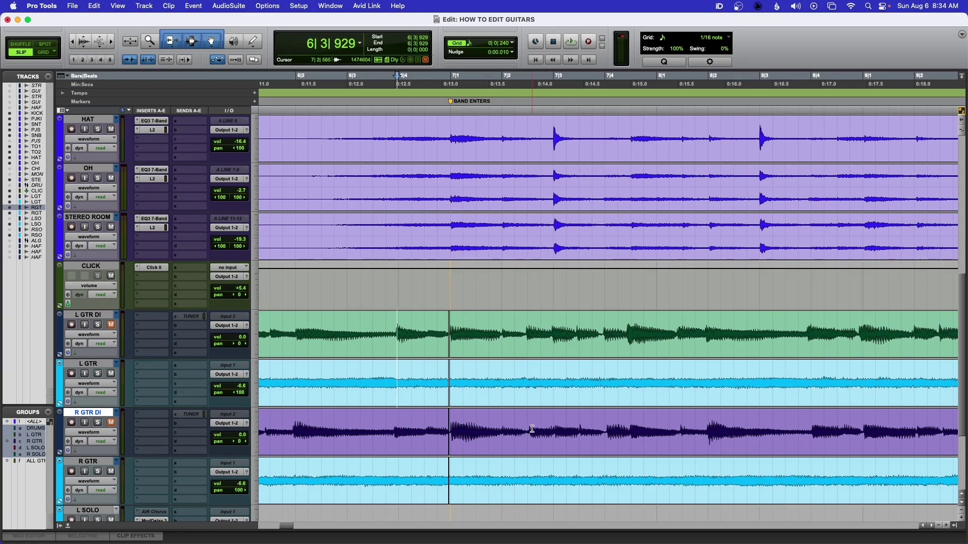
scroll(529, 432, "right", 3)
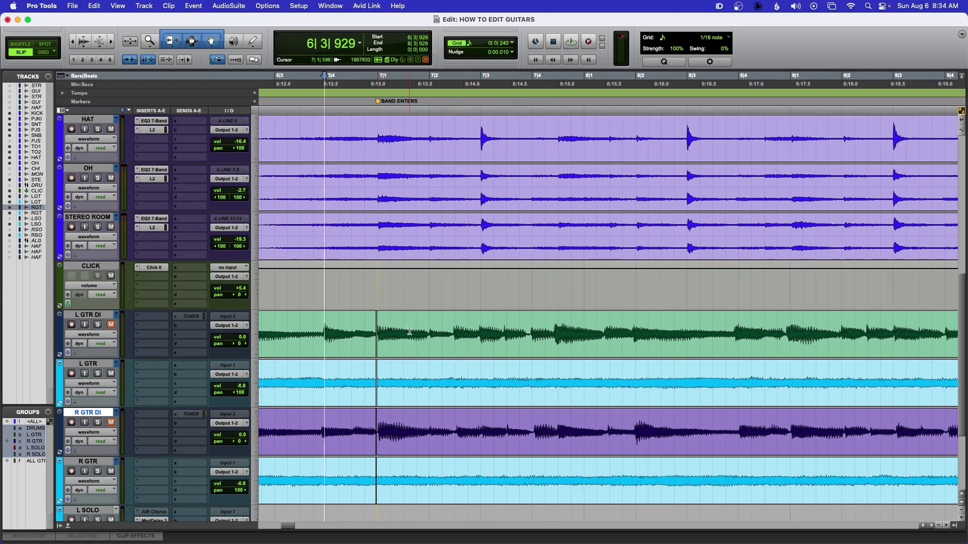
key("space")
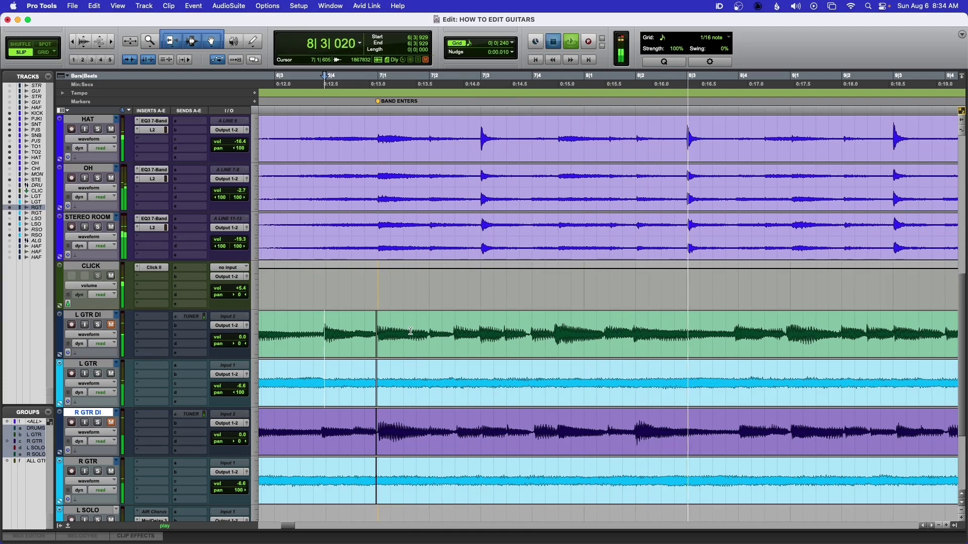
key("space")
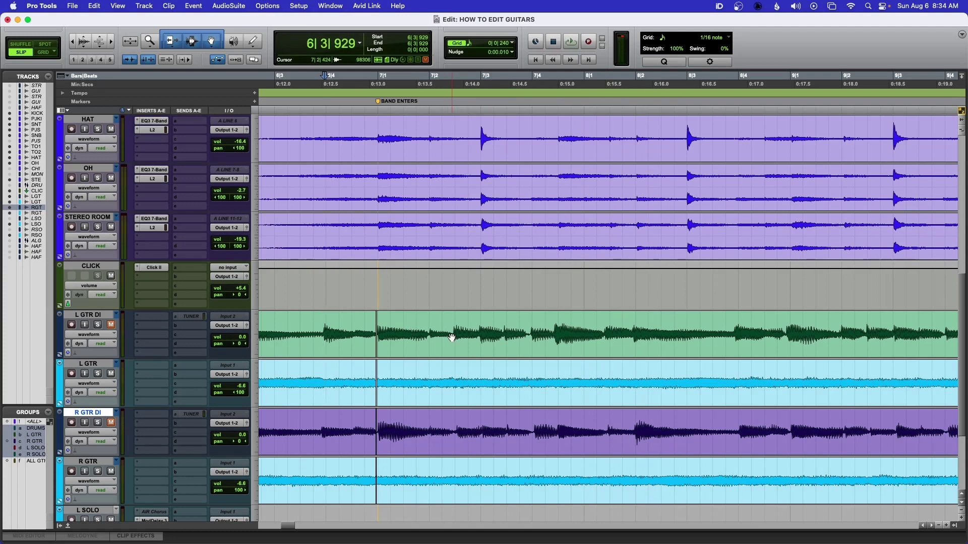
Go to the guitar edits around VERSE 1 (PALM MUTE), solo the left guitar tracks and mute the click track.
scroll(453, 337, "down", 2)
scroll(453, 337, "right", 4)
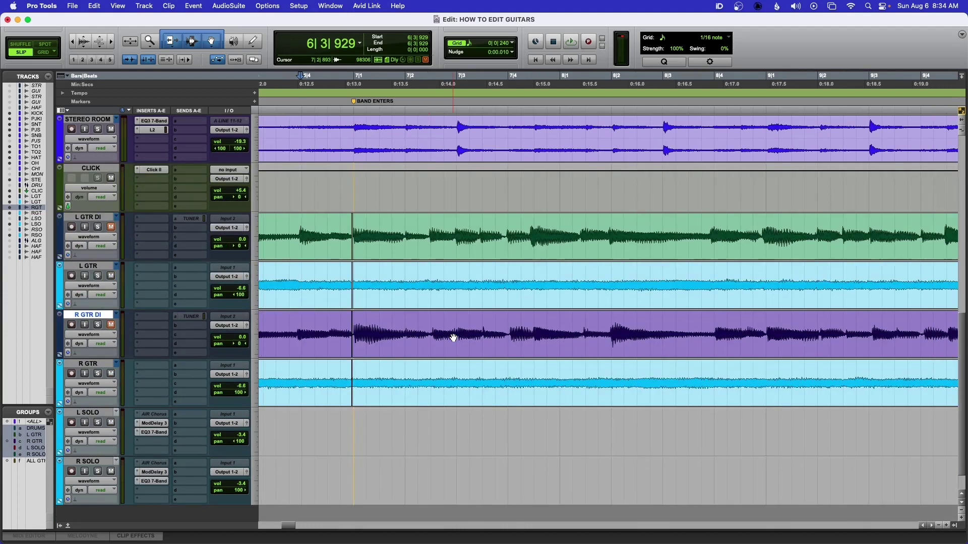
key("r")
key("r")
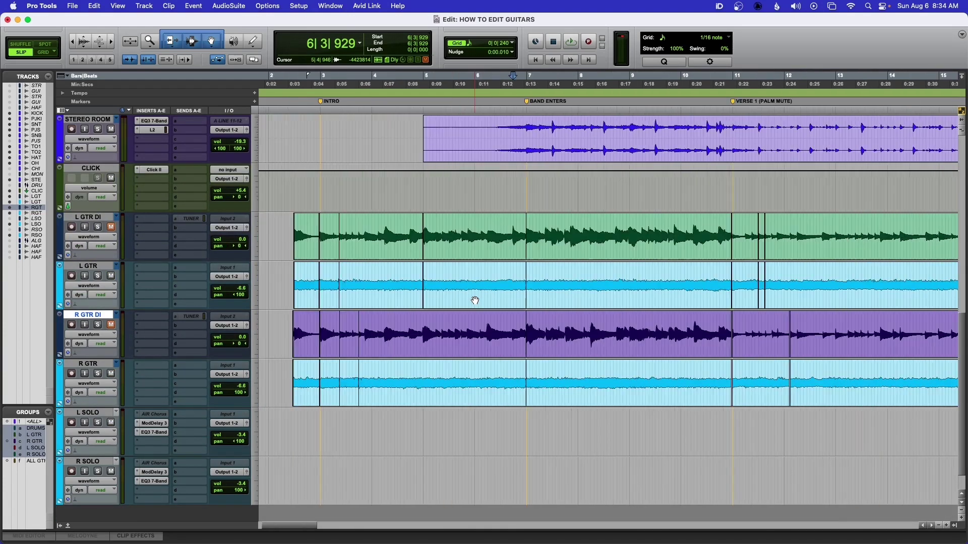
scroll(475, 301, "right", 10)
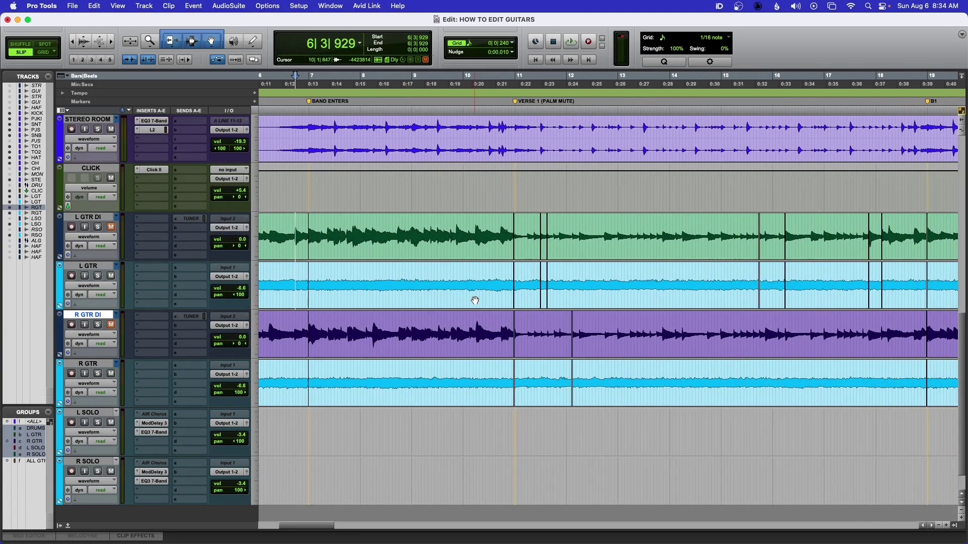
left_click(478, 223)
key("t")
key("t")
key("t")
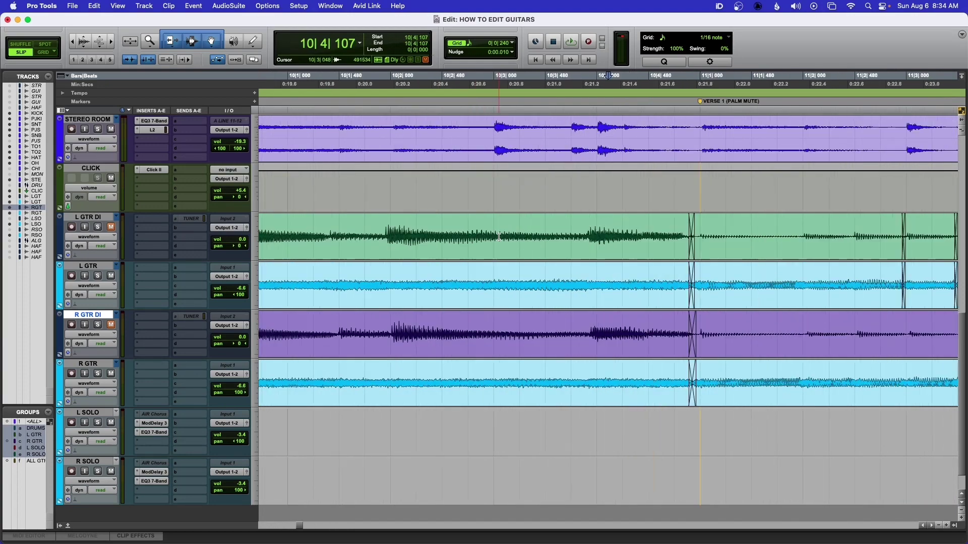
scroll(512, 235, "right", 4)
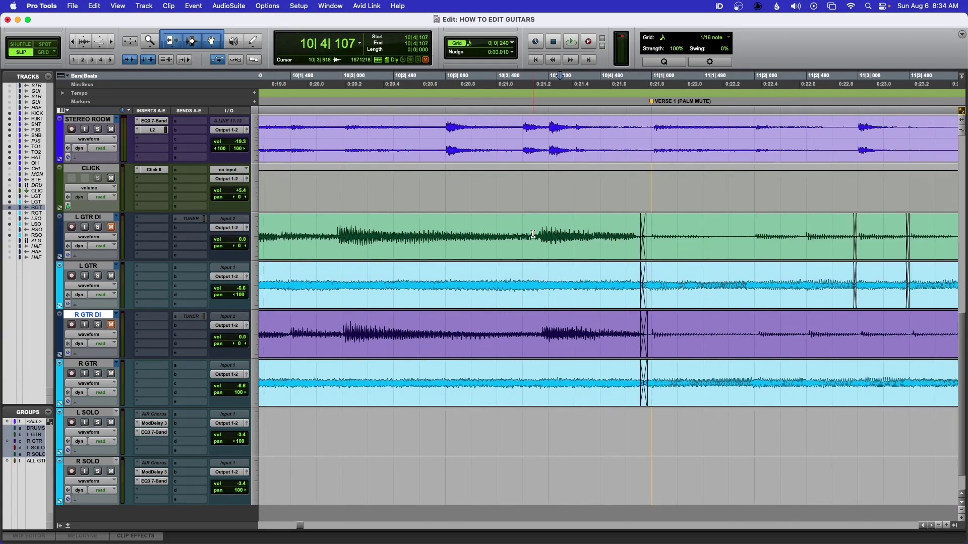
left_click(98, 227)
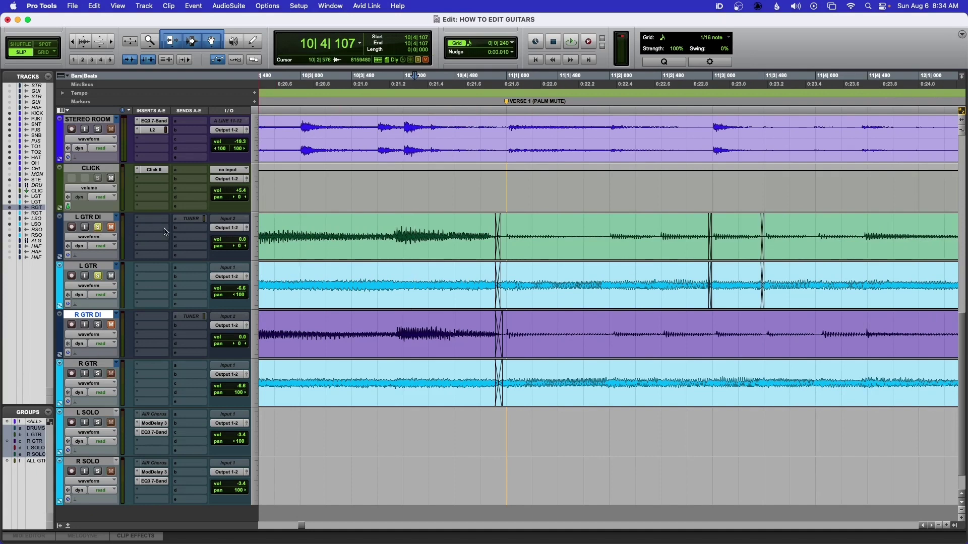
left_click(111, 179)
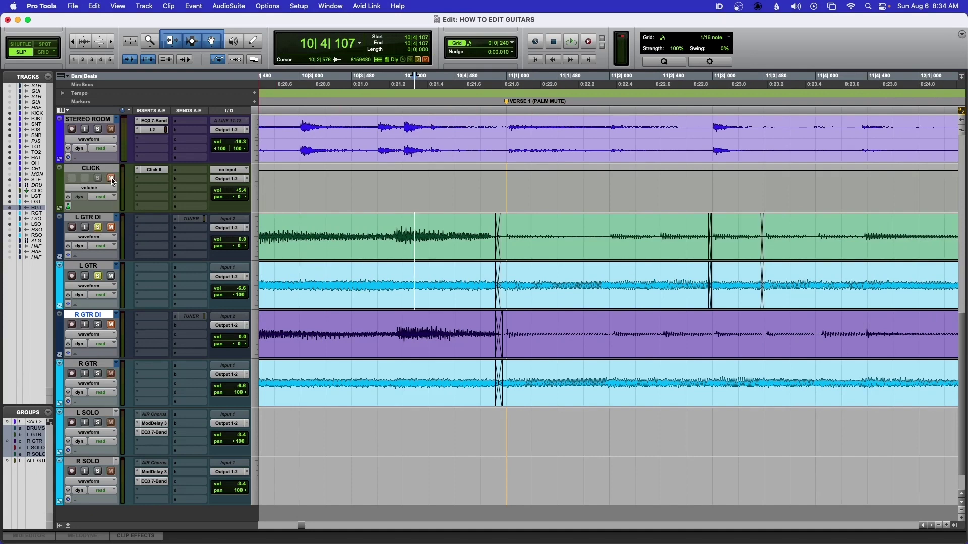
Play back the soloed left guitar's transition into VERSE 1 (PALM MUTE) from 10|3|649.
left_click(370, 232)
key("space")
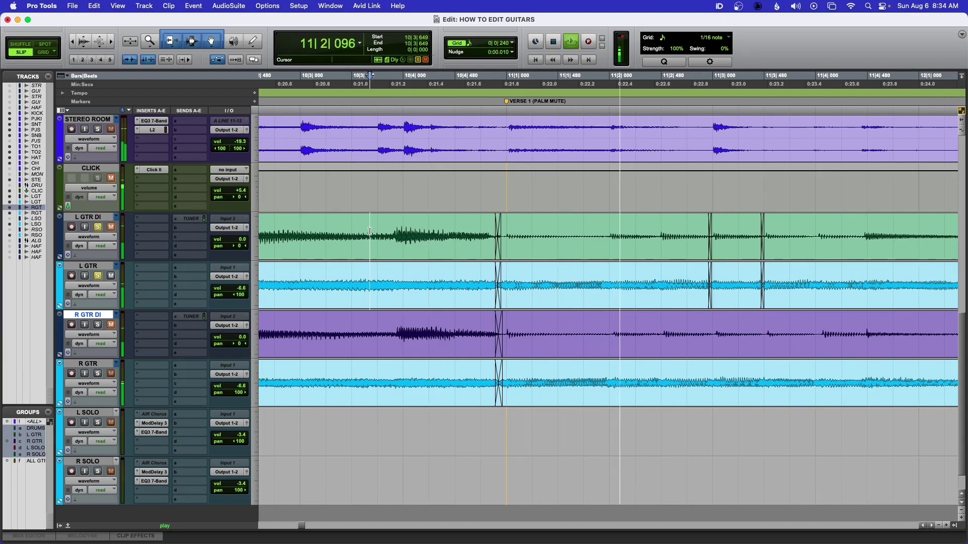
key("space")
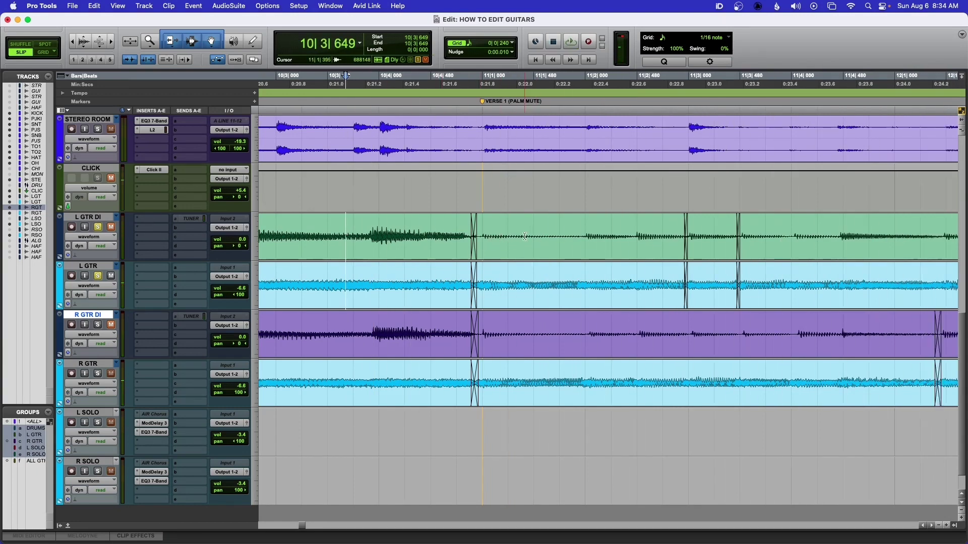
Shift the left guitar's crossfade before VERSE 1 (PALM MUTE) later, running from 10|4|908 to 11|1|001.
scroll(504, 245, "right", 2)
mouse_move(455, 249)
left_mouse_down()
mouse_move(449, 260)
mouse_move(406, 252)
mouse_move(582, 253)
mouse_move(442, 255)
mouse_move(455, 255)
left_mouse_up()
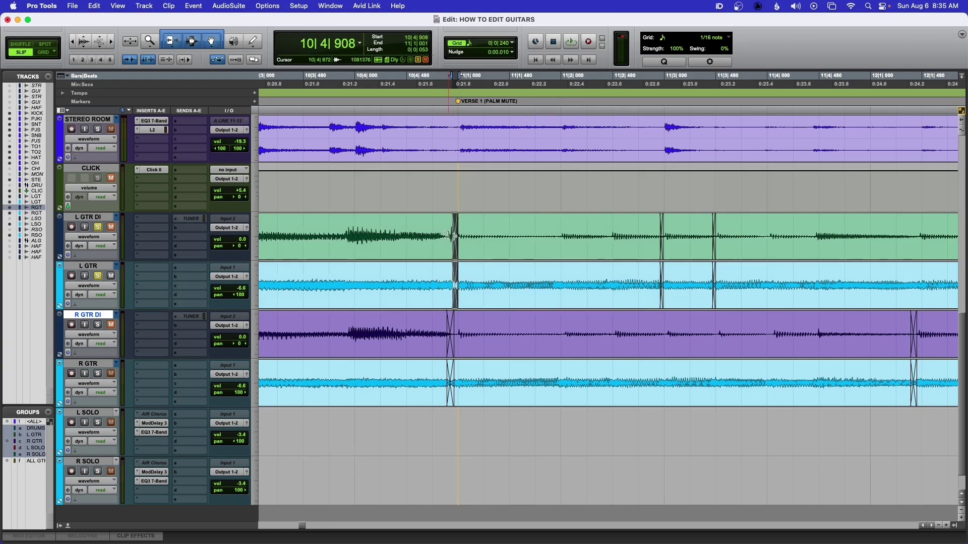
left_click(443, 235)
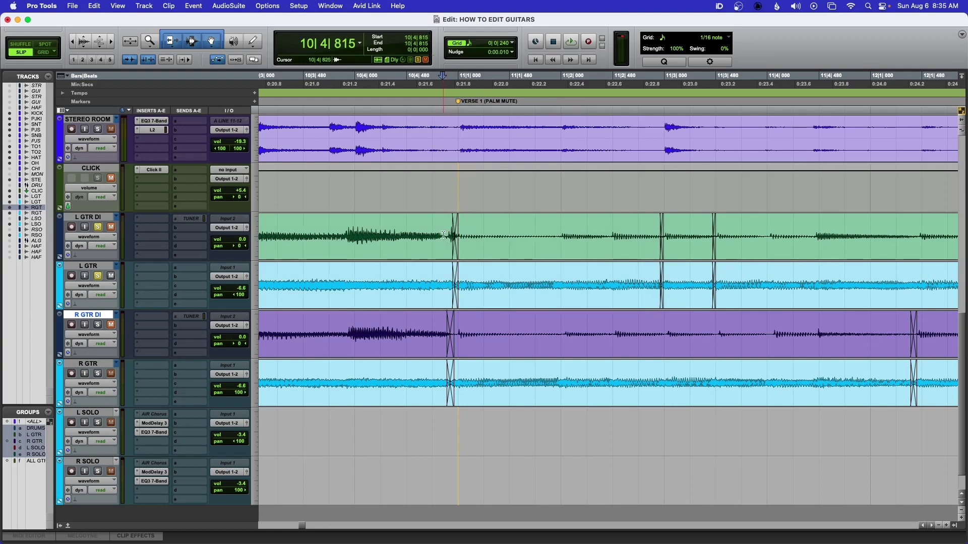
Play back the left guitar's shifted VERSE 1 crossfade twice from 10|3|339.
left_click(288, 228)
key("space")
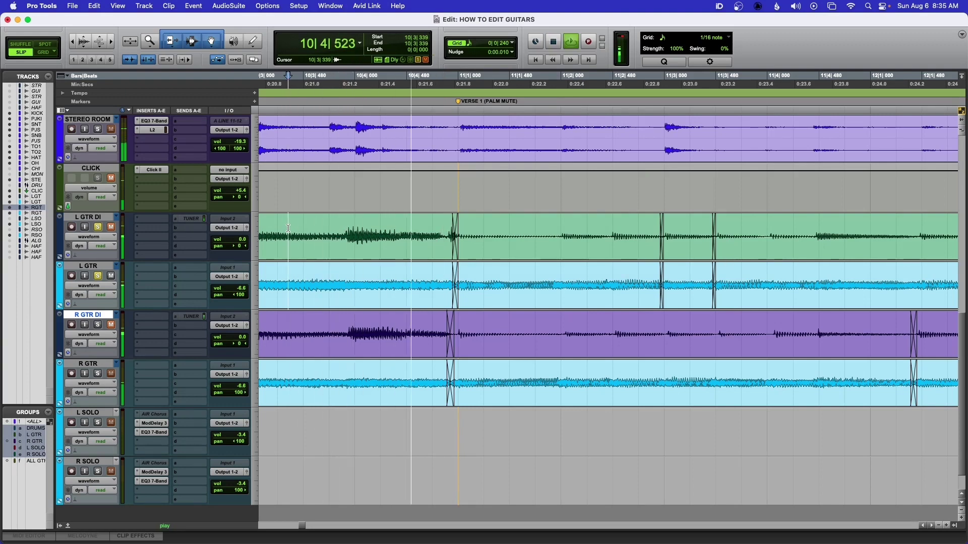
key("space")
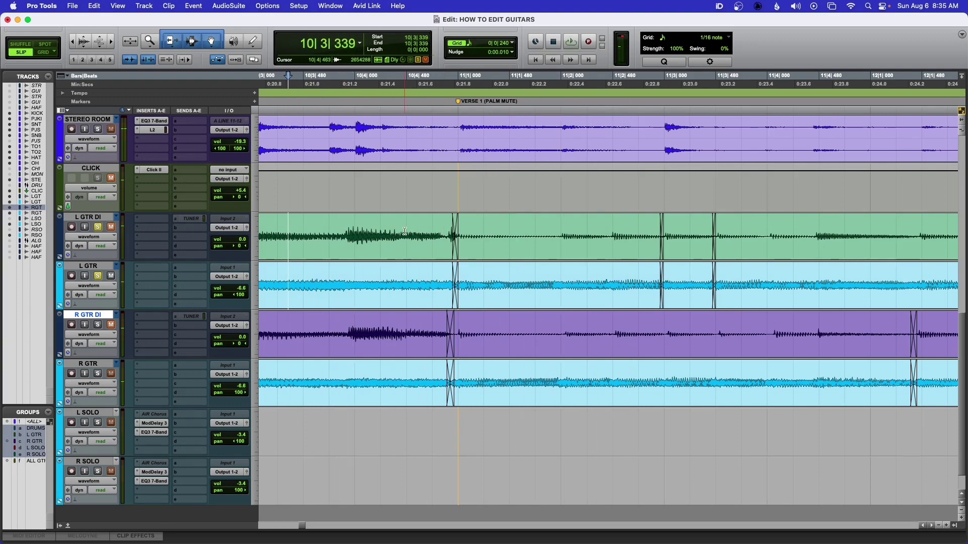
key("space")
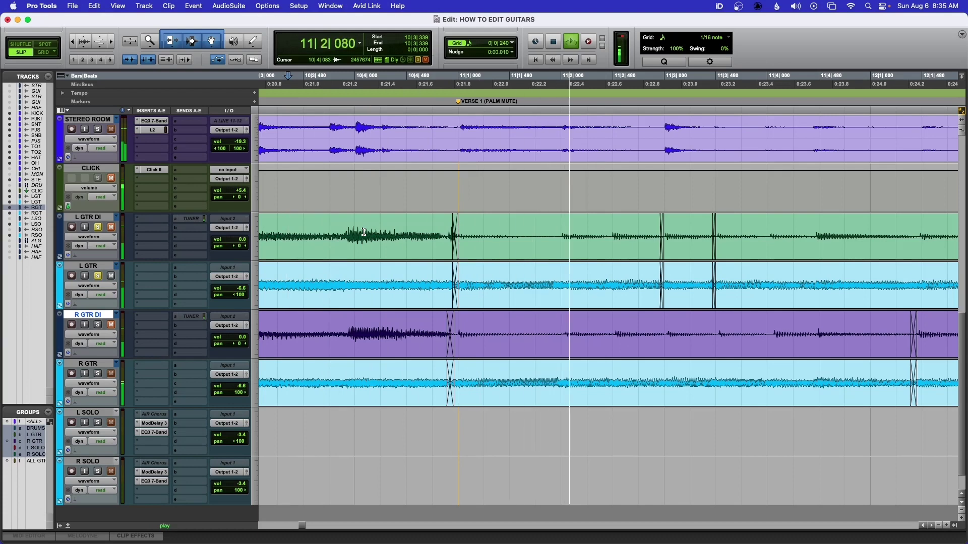
key("space")
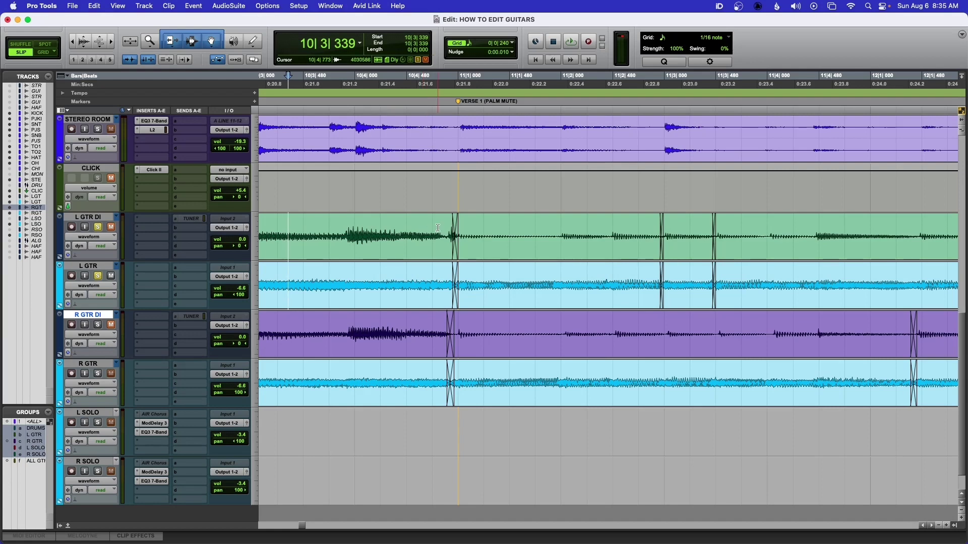
Examine the left guitar waveform from 10|4|665 to 11|1|409 around the VERSE 1 crossfade and play the transition from 10|1|809.
left_click_drag(427, 228, 503, 228)
key("super+bracketright")
key("super+bracketright")
scroll(502, 228, "right", 5)
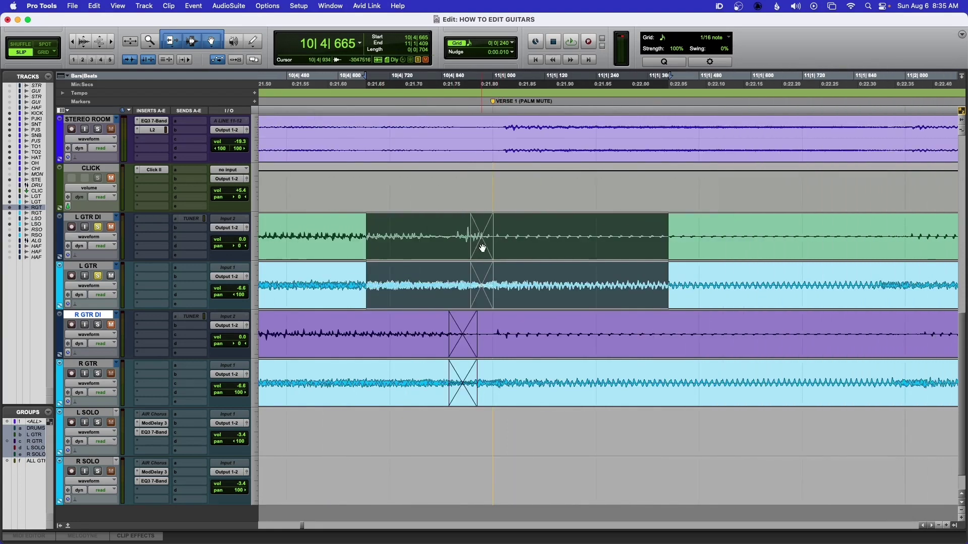
key("super+bracketleft")
key("super+bracketleft")
key("super+bracketleft")
left_click(431, 231)
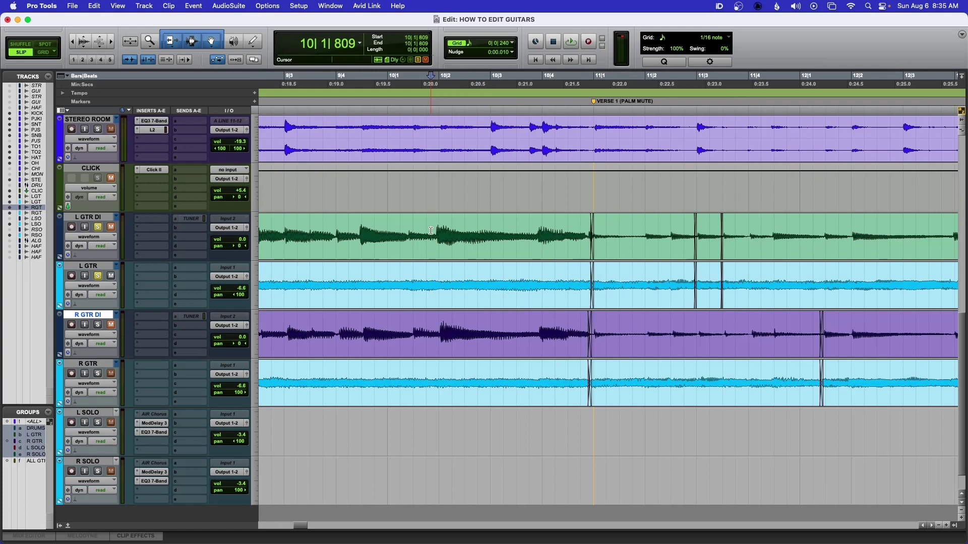
scroll(431, 231, "right", 2)
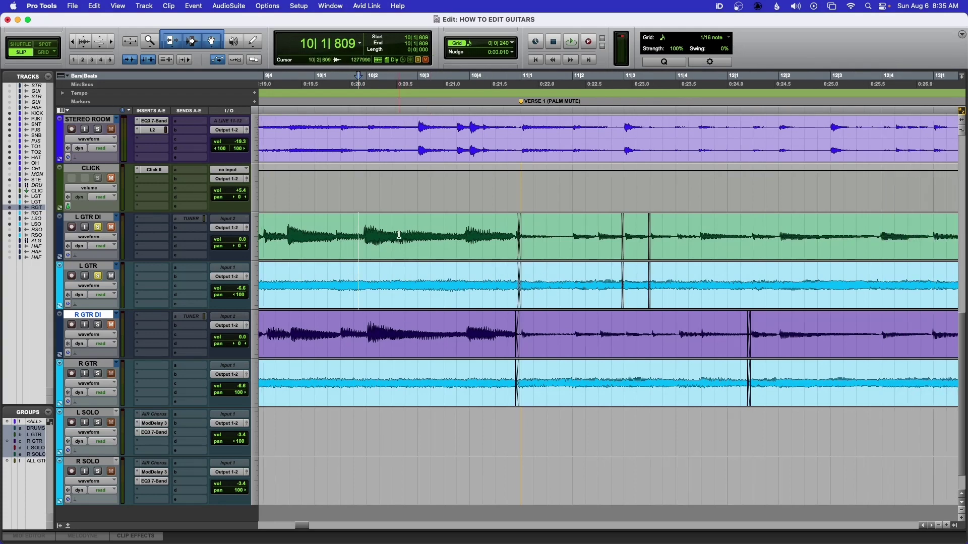
key("space")
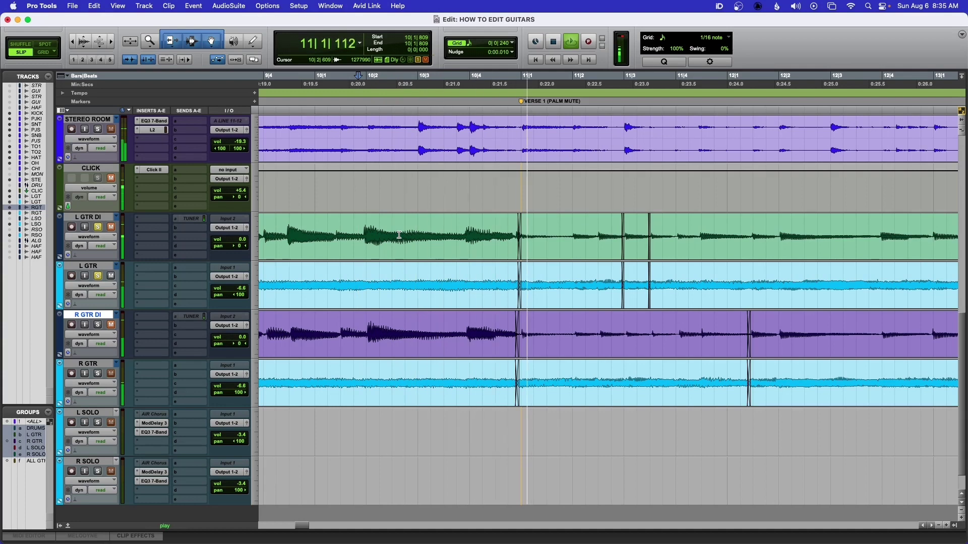
key("space")
Solo the right guitar along with the left and play both into VERSE 1 from 10|1|809 and 10|4|276.
left_click(99, 326)
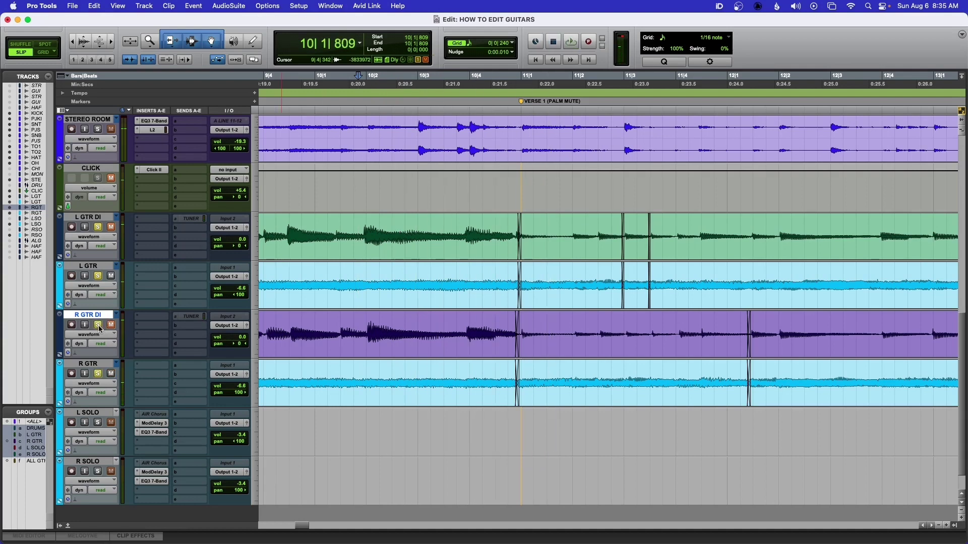
key("space")
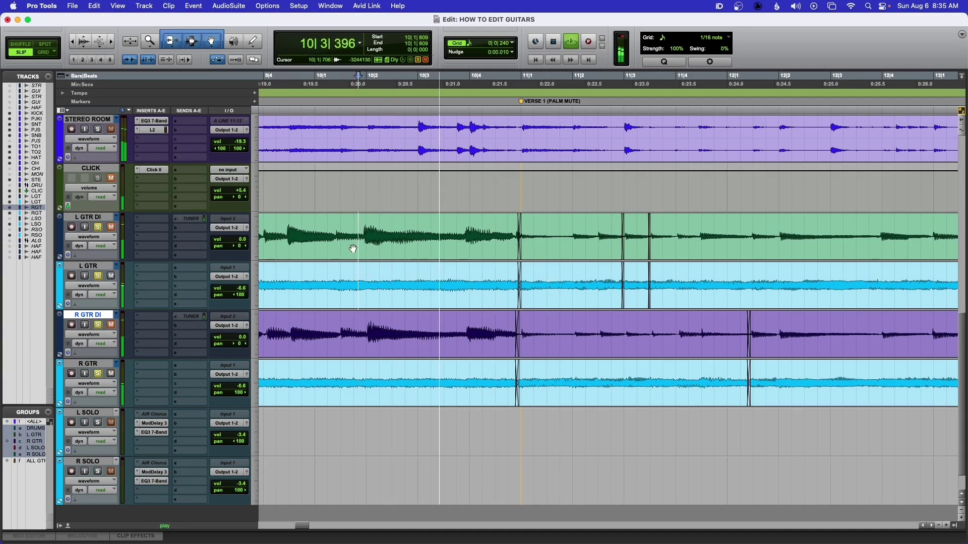
key("space")
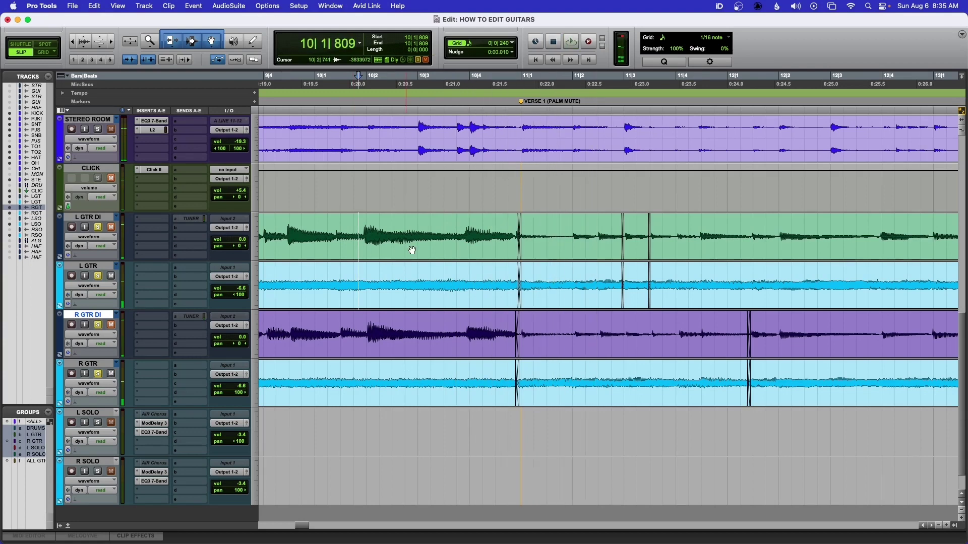
left_click(485, 224)
key("space")
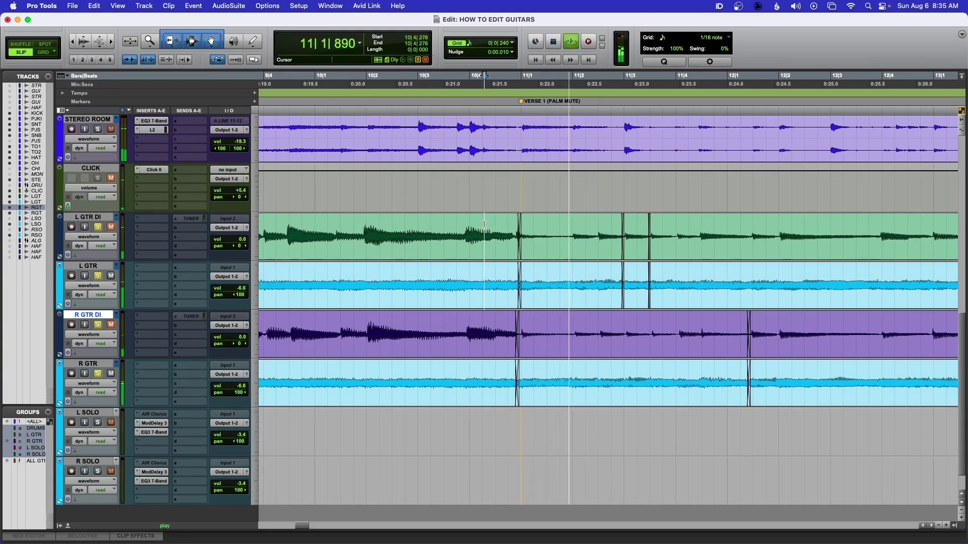
key("space")
key("space")
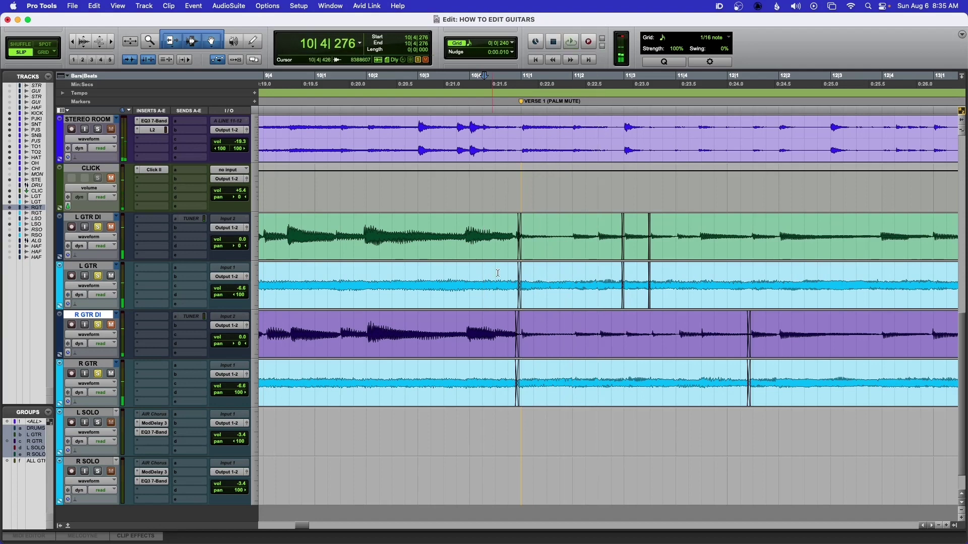
Shift the left guitar's crossfade before VERSE 1 (PALM MUTE) earlier, running from 10|4|837 to 10|4|890.
left_click(531, 325)
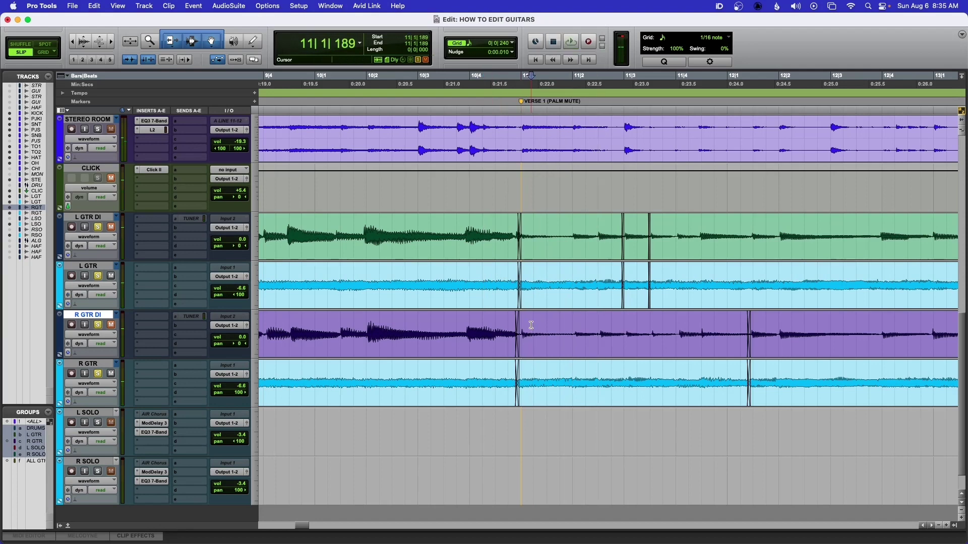
key("super+bracketright")
key("super+bracketright")
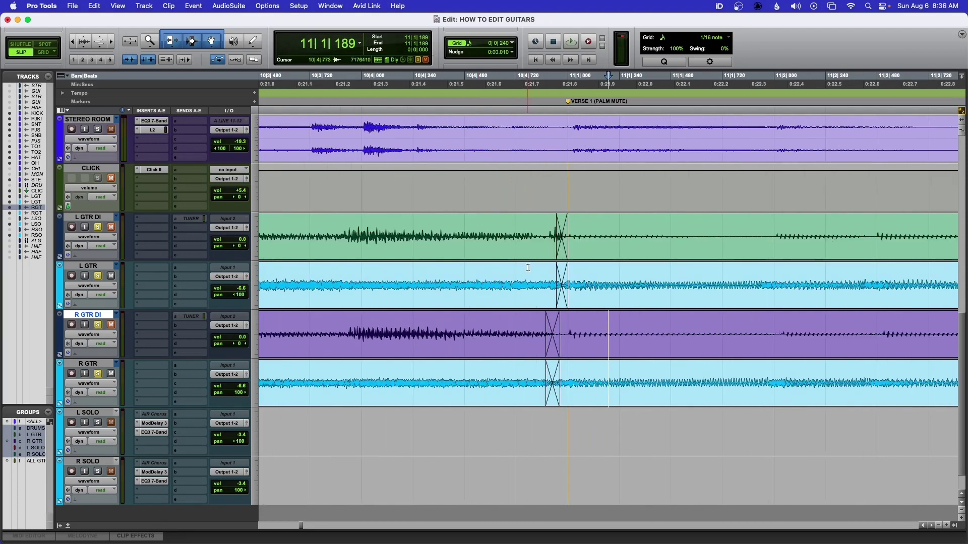
mouse_move(563, 254)
left_mouse_down()
mouse_move(540, 253)
mouse_move(565, 254)
mouse_move(548, 255)
left_mouse_up()
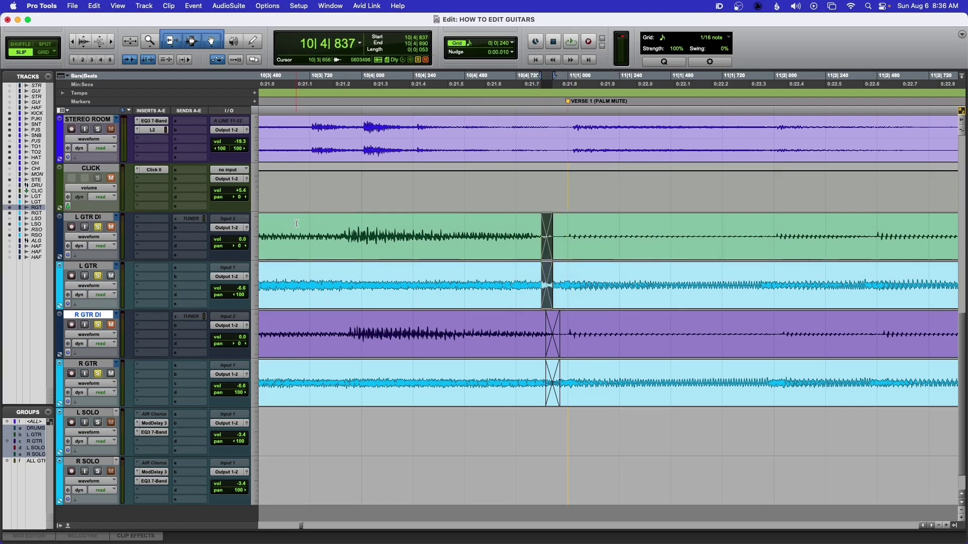
Play the soloed guitars from 10|3|658 across the shifted VERSE 1 crossfade.
left_click(297, 224)
key("space")
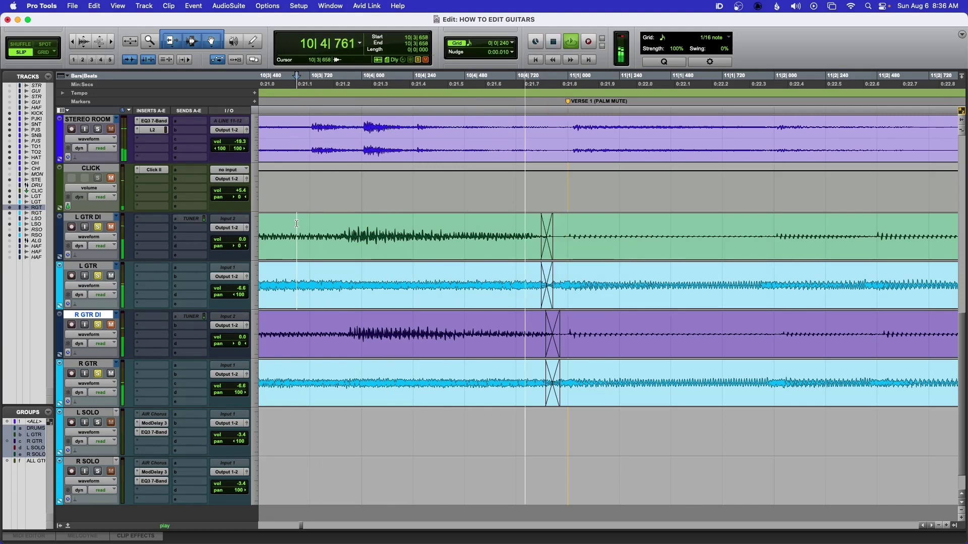
key("space")
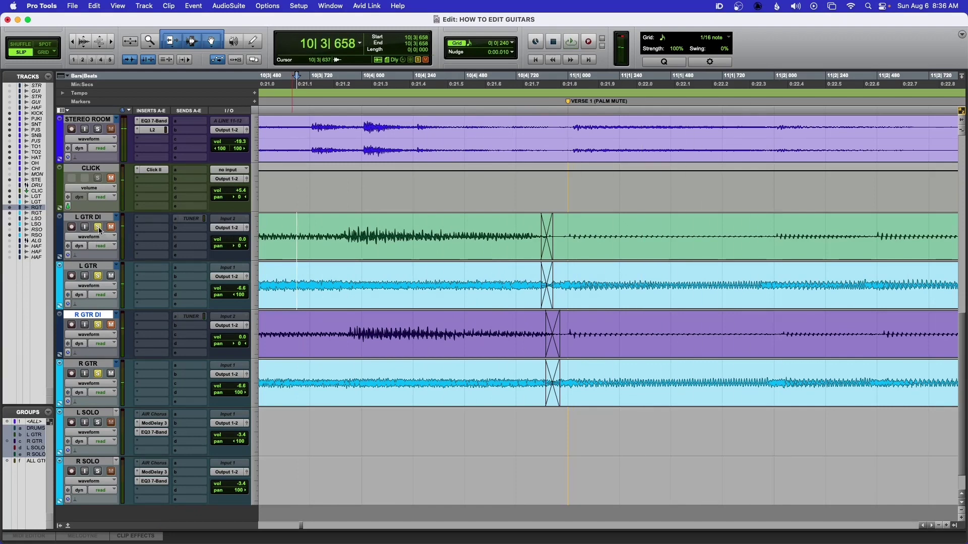
Unsolo both guitars and play the VERSE 1 transition repeatedly with the full mix from 10|3|647.
left_click(295, 230)
key("space")
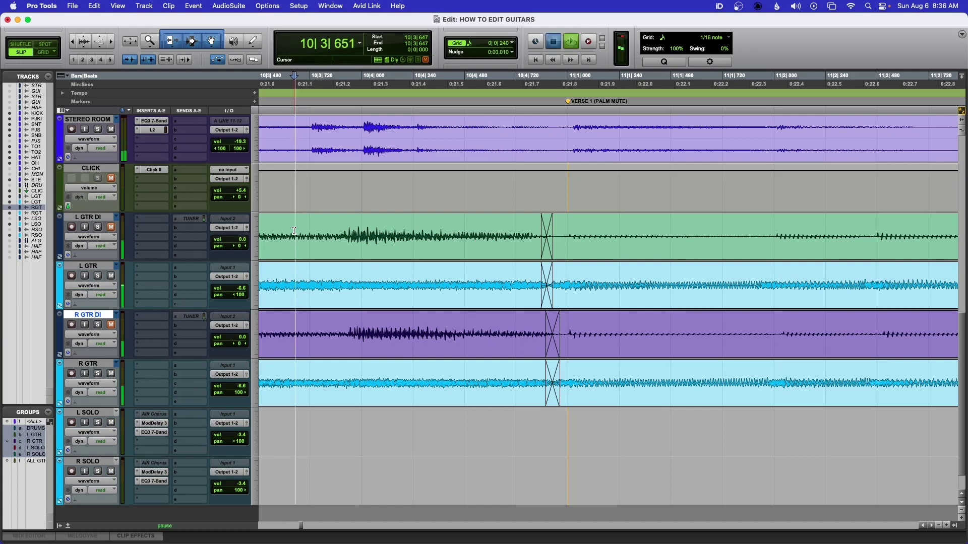
key("space")
key("space")
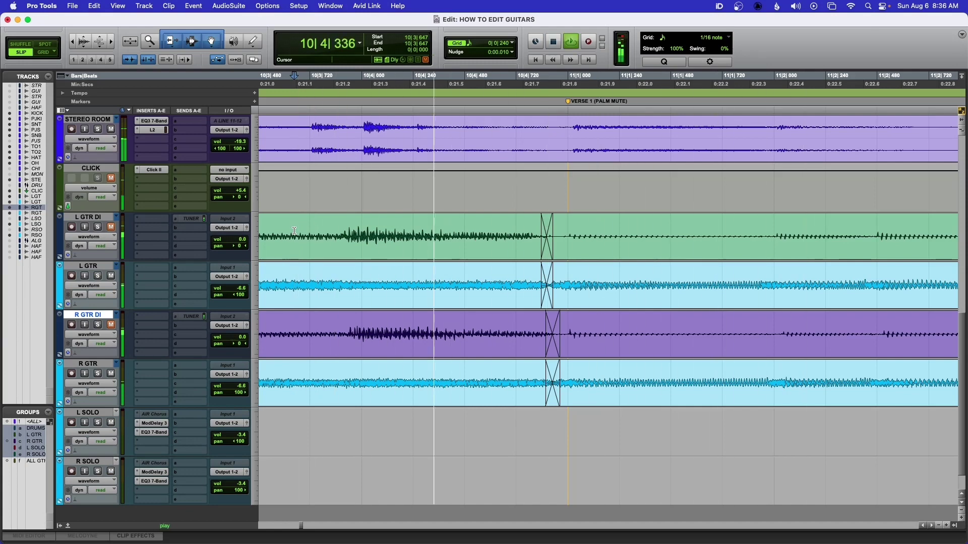
key("space")
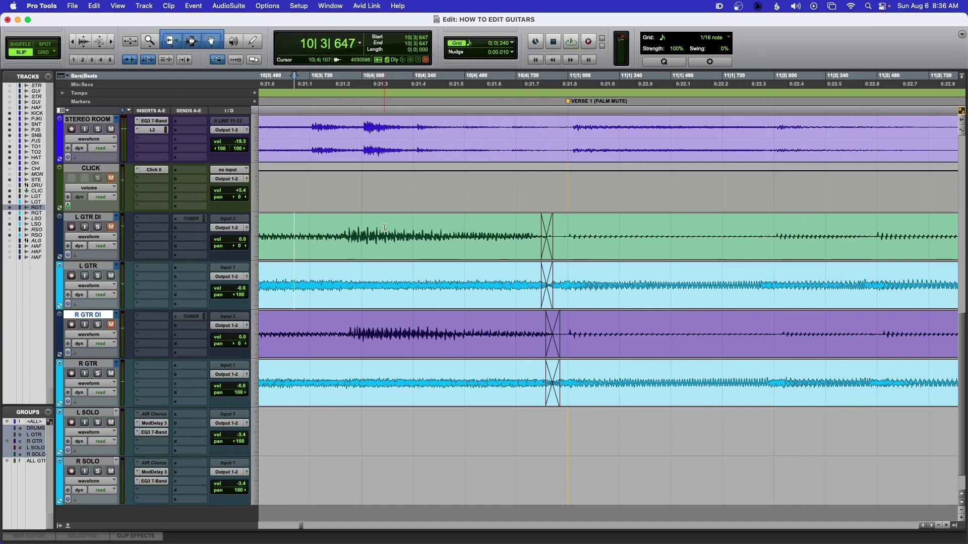
key("space")
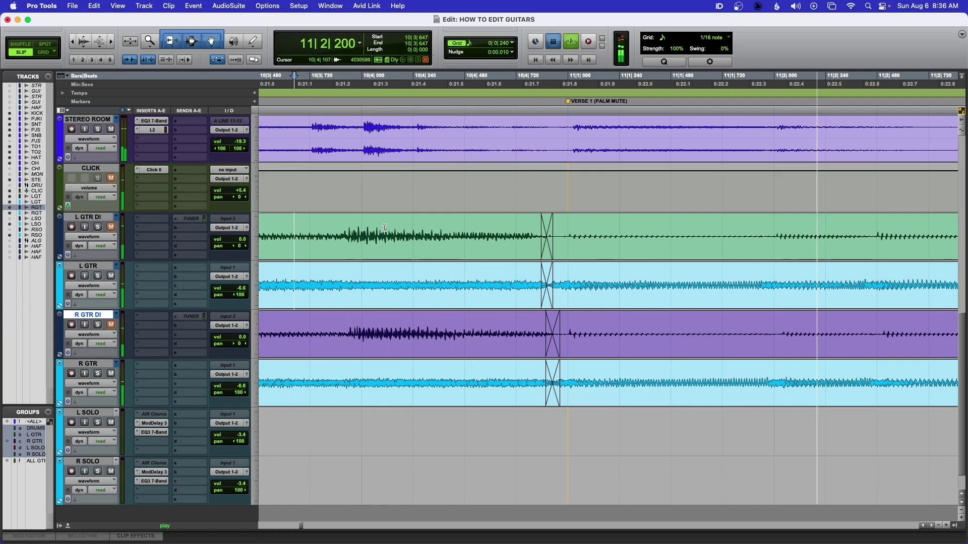
key("space")
Examine the left guitar's two crossfades around 11|3|000 in VERSE 1 against the right guitar.
key("r")
key("r")
key("r")
key("r")
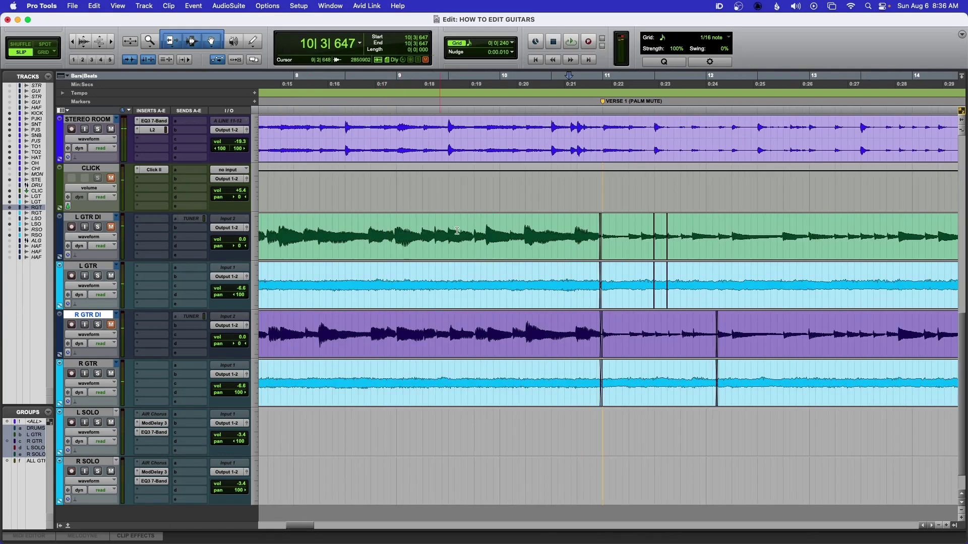
left_click(640, 226)
key("t")
key("t")
key("t")
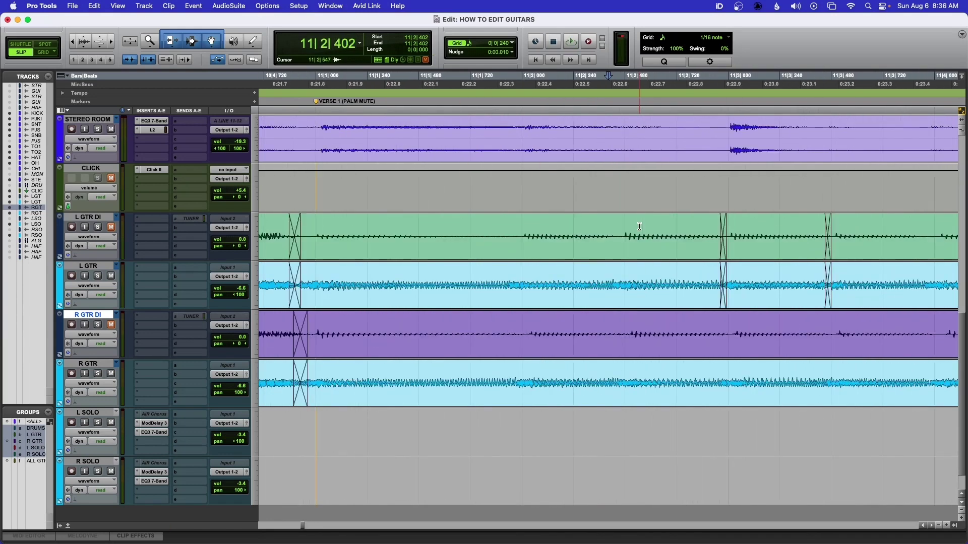
scroll(638, 225, "right", 3)
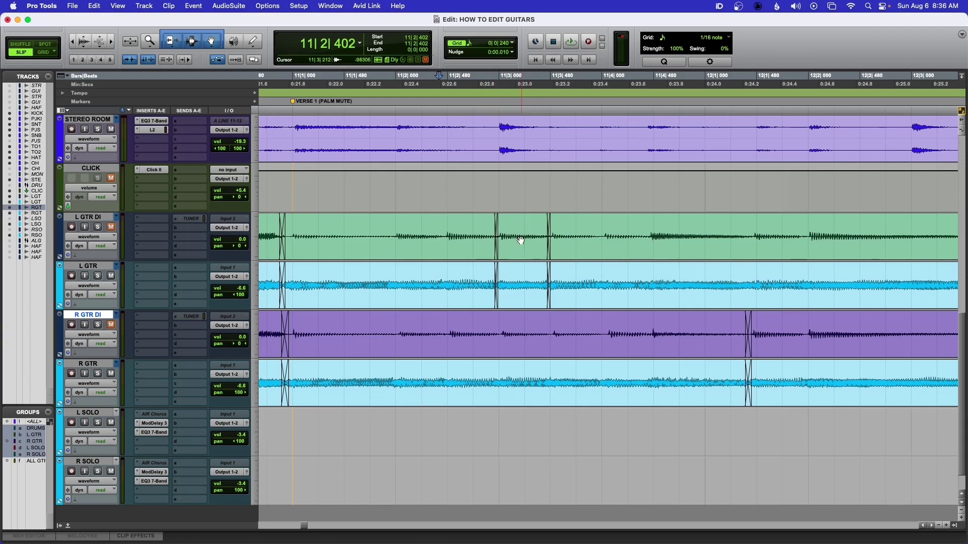
Solo the left guitar and play from 11|1|841, and repeat with the right guitar soloed as well.
left_click(383, 234)
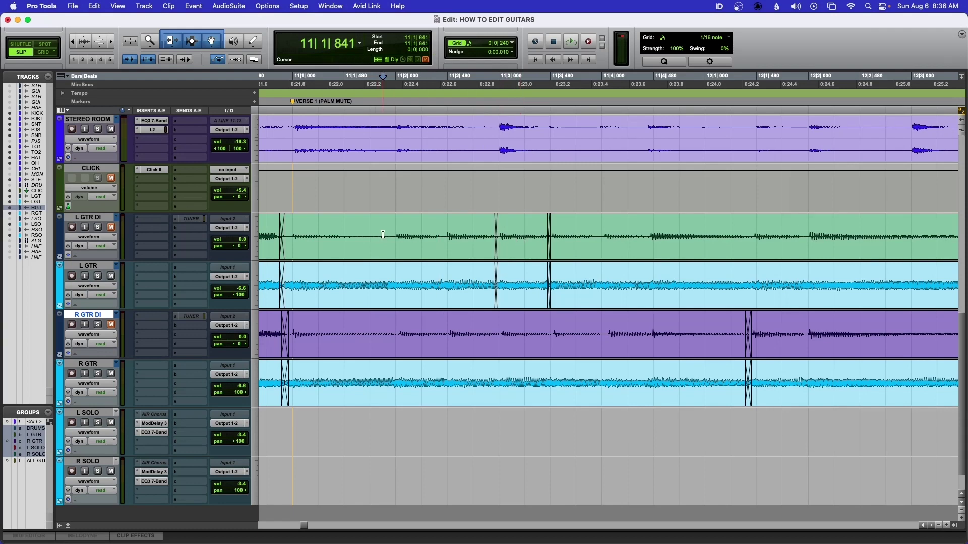
left_click(98, 229)
key("space")
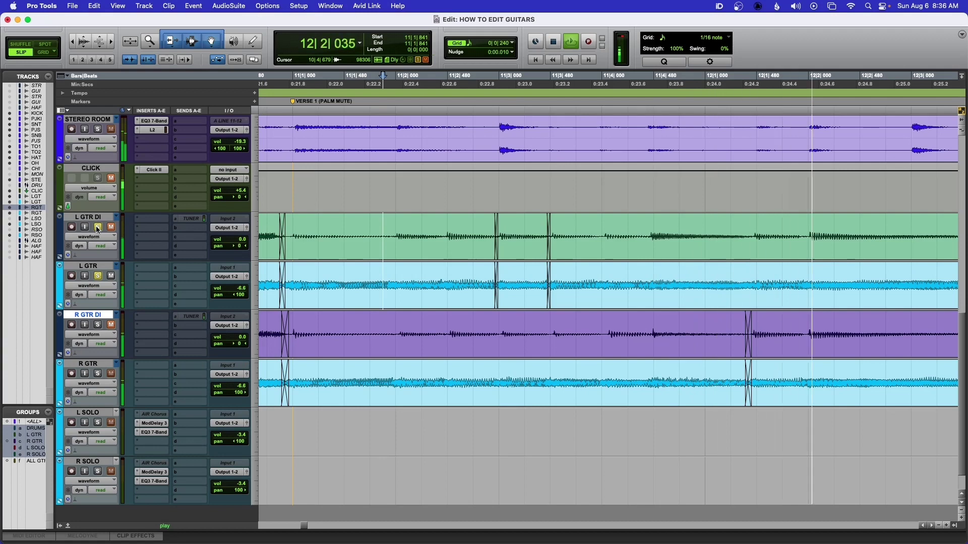
key("space")
left_click(99, 325)
key("space")
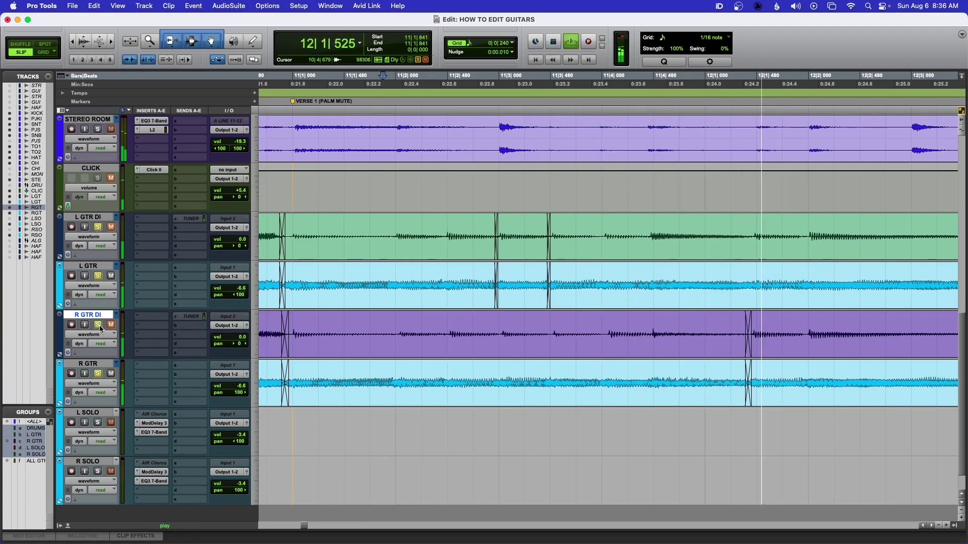
key("space")
Unsolo both guitars and play the full mix from 11|1|841.
left_click(98, 325)
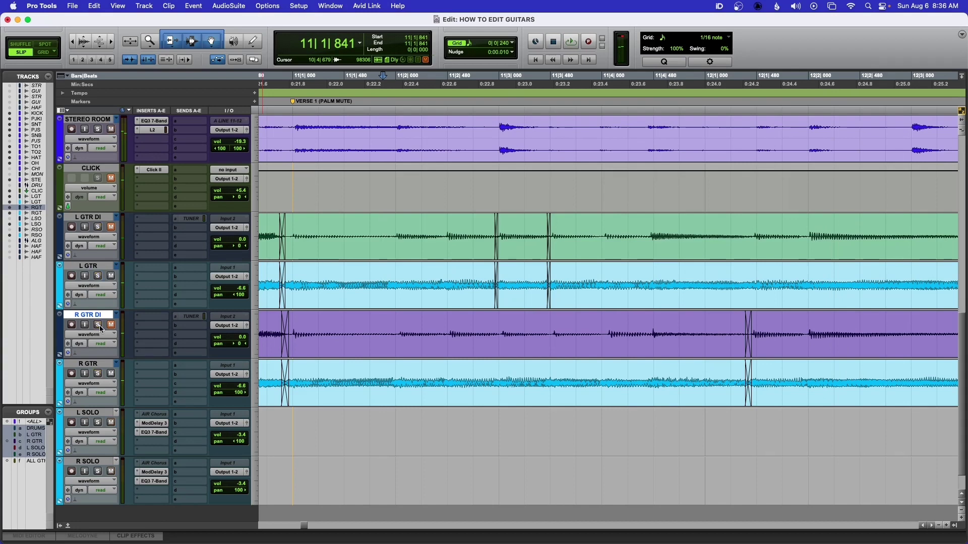
key("space")
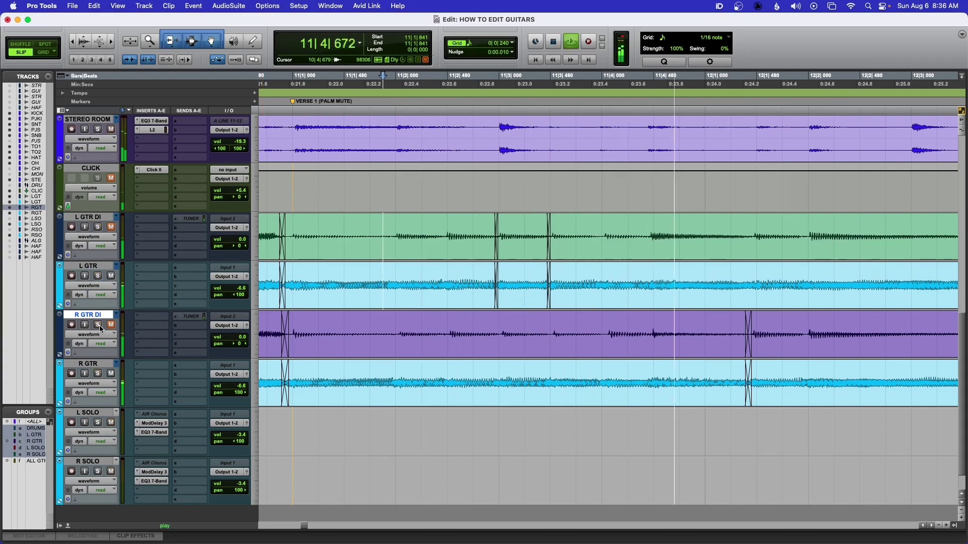
key("space")
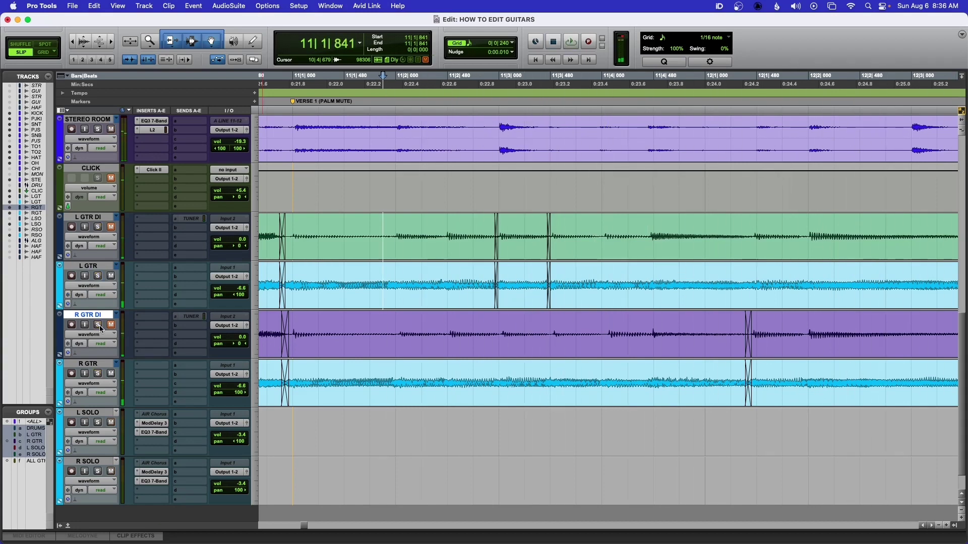
Shift the left guitar's crossfade before 11|3|000 to run from 11|2|926 to 11|2|956, and try moving the following crossfade to 11|3|438.
left_click(462, 232)
key("r")
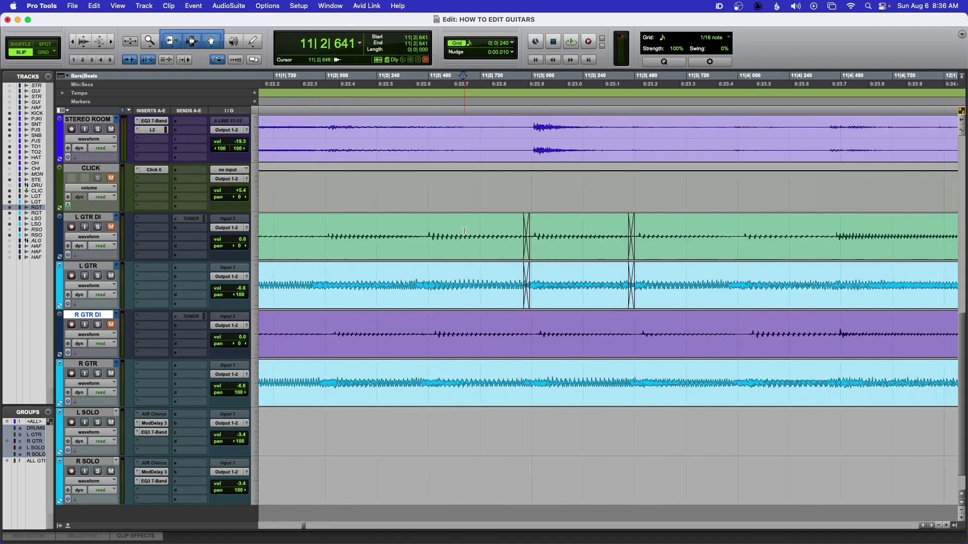
scroll(464, 231, "right", 3)
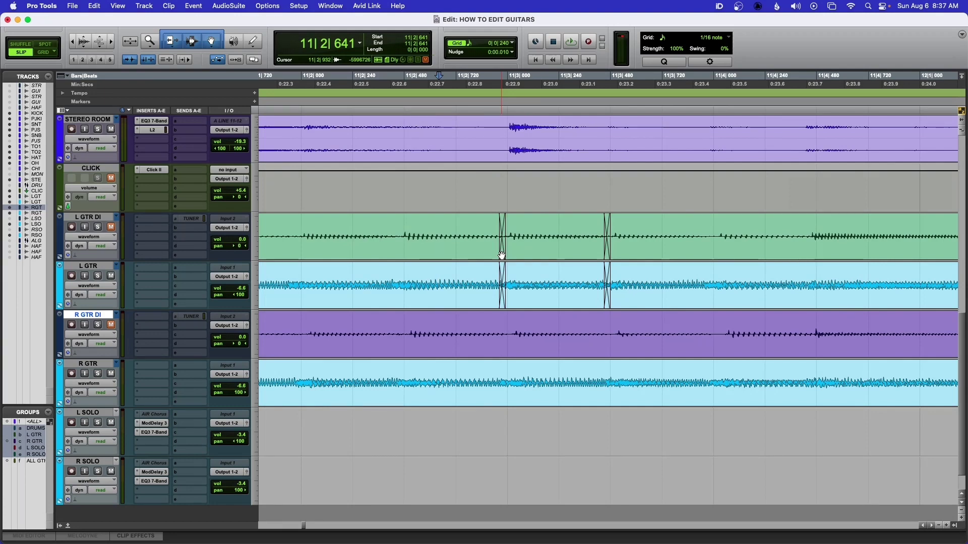
left_click(502, 255)
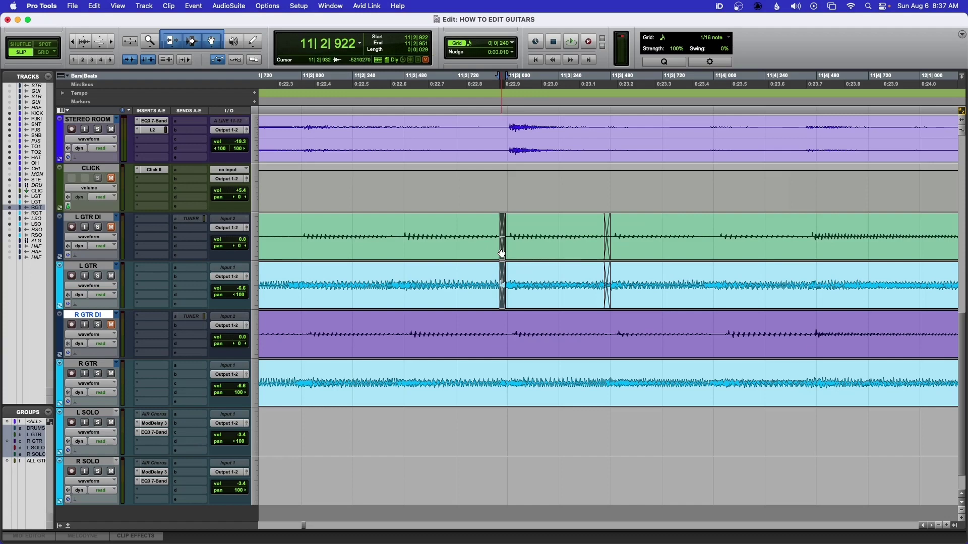
mouse_move(502, 254)
left_mouse_down()
mouse_move(484, 254)
mouse_move(503, 254)
left_mouse_up()
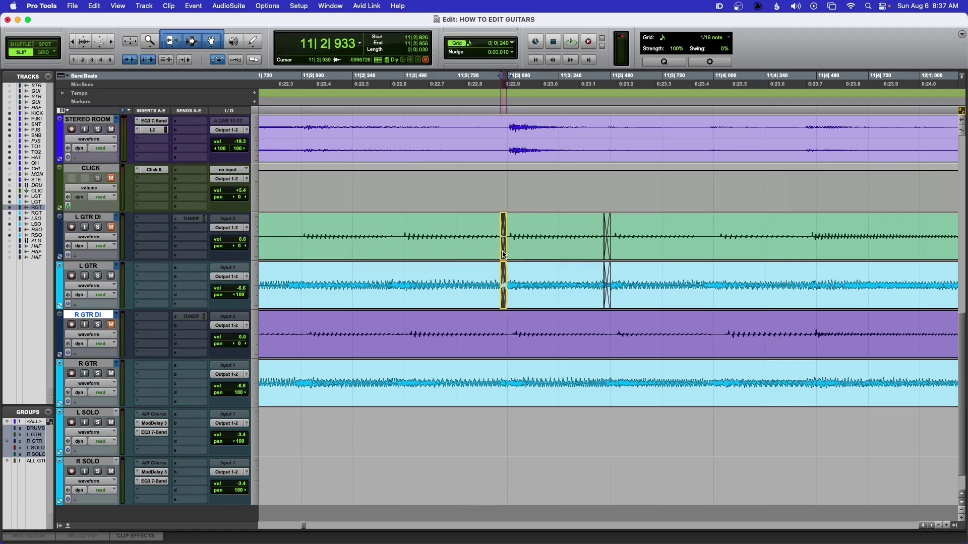
mouse_move(605, 257)
left_mouse_down()
mouse_move(576, 254)
mouse_move(634, 255)
mouse_move(604, 256)
left_mouse_up()
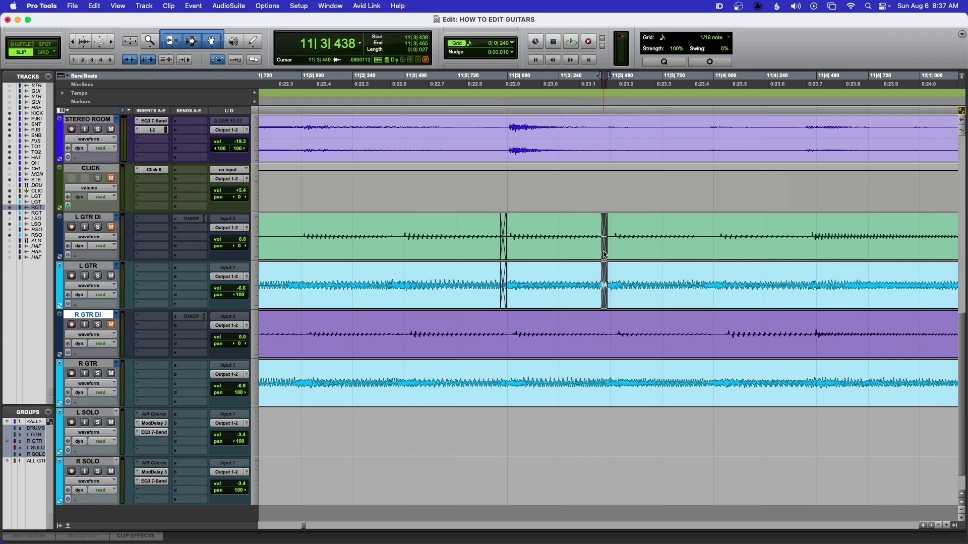
Play the left guitar's VERSE 1 crossfades in the full mix from 11|2|205.
left_click(344, 224)
key("space")
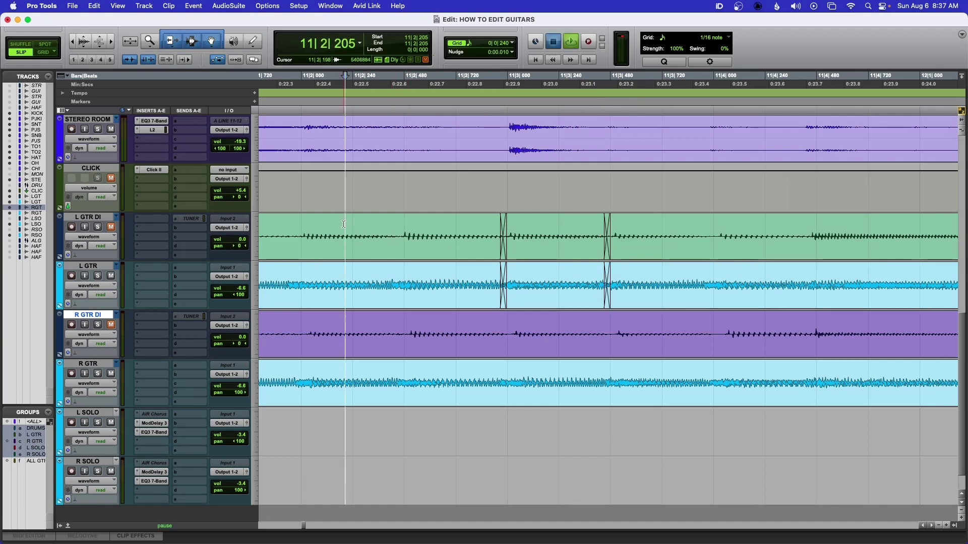
key("space")
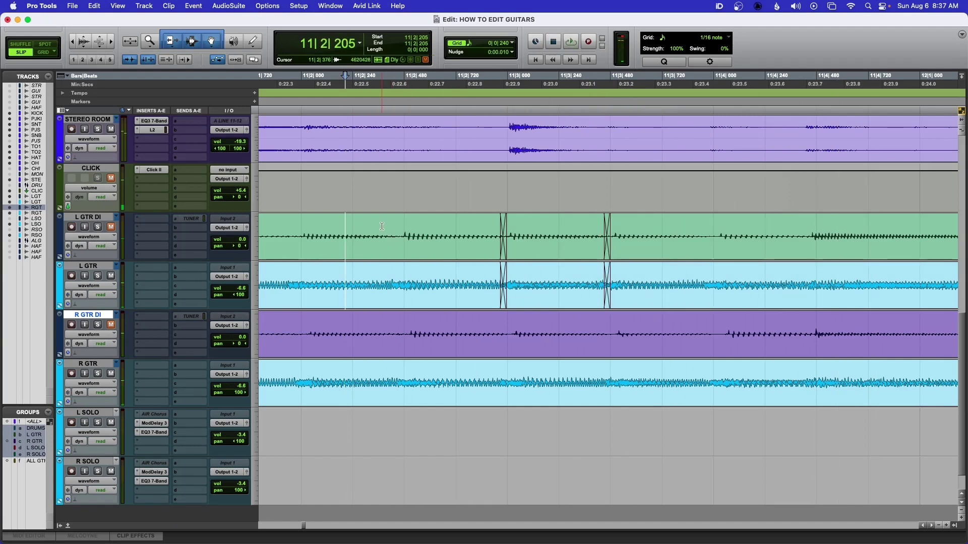
Examine the edit points on the left and right guitars across the whole song.
key("r")
key("r")
key("r")
key("r")
key("r")
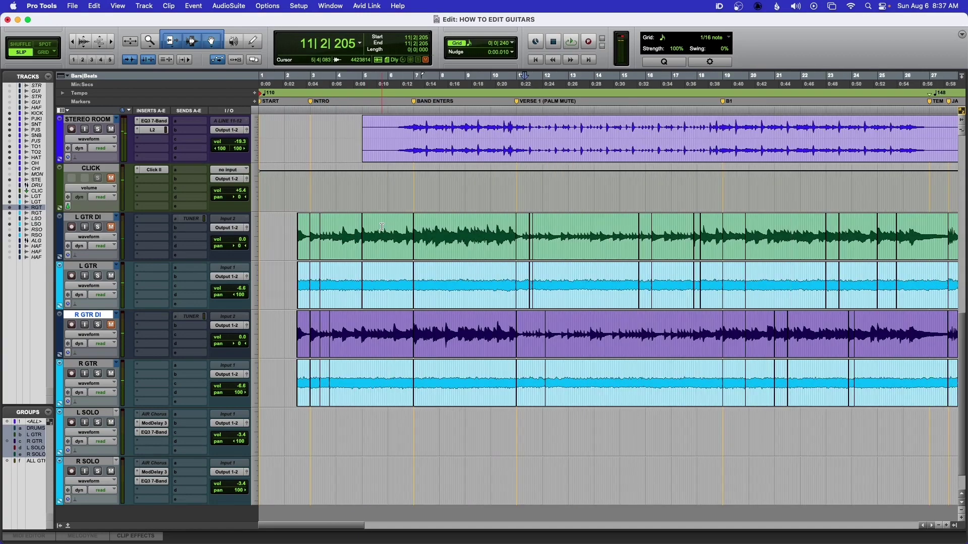
key("r")
key("r")
key("r")
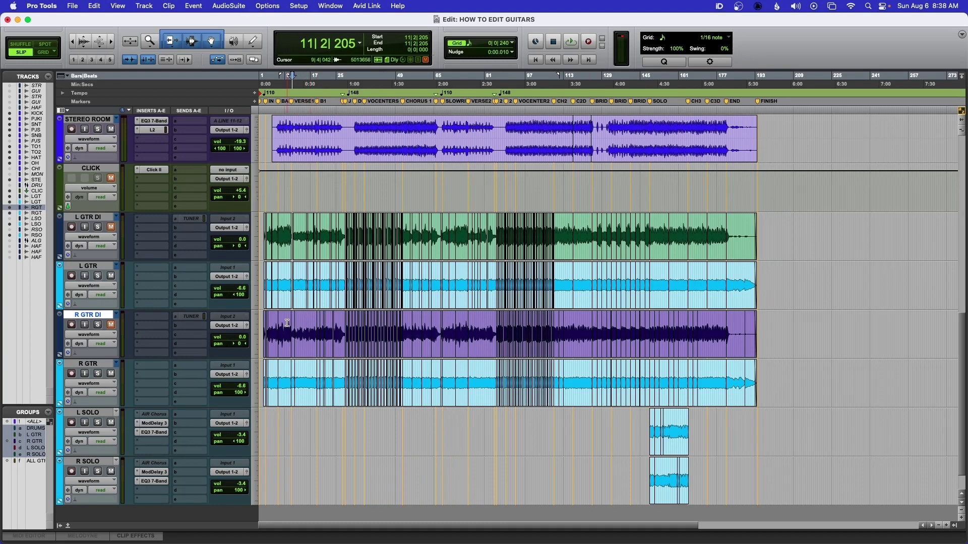
key("super+bracketright")
key("super+bracketright")
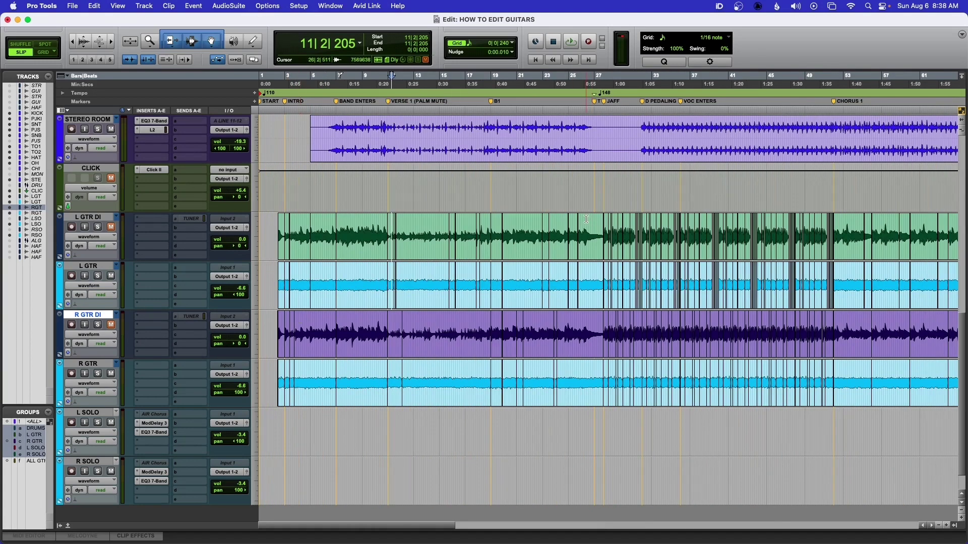
key("super+bracketleft")
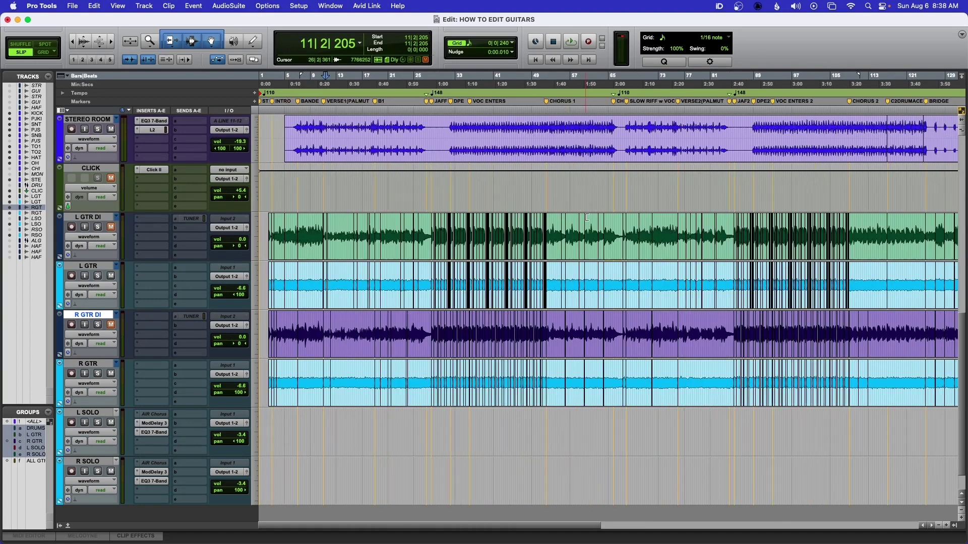
Play the full mix from the CHORUS 1 marker at 52|1|000.
left_click(549, 103)
key("space")
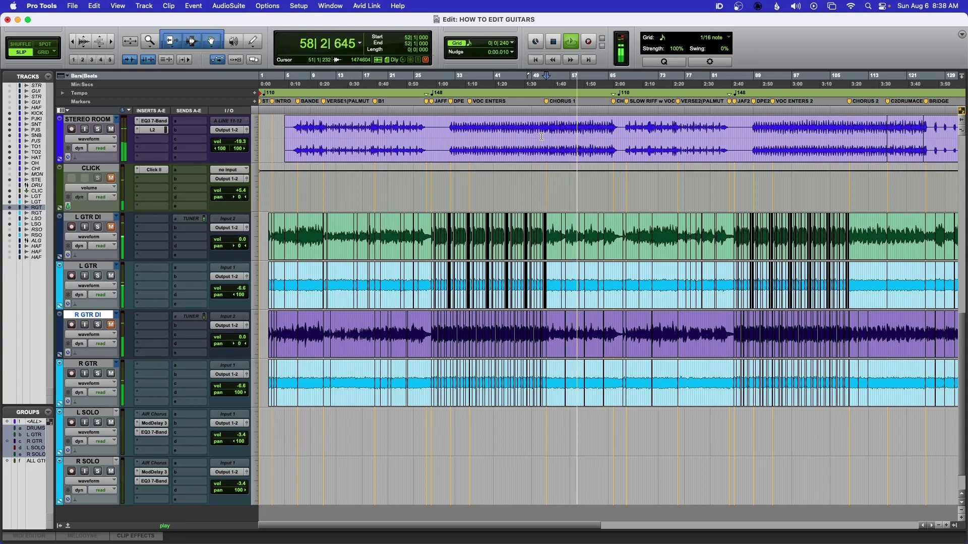
key("space")
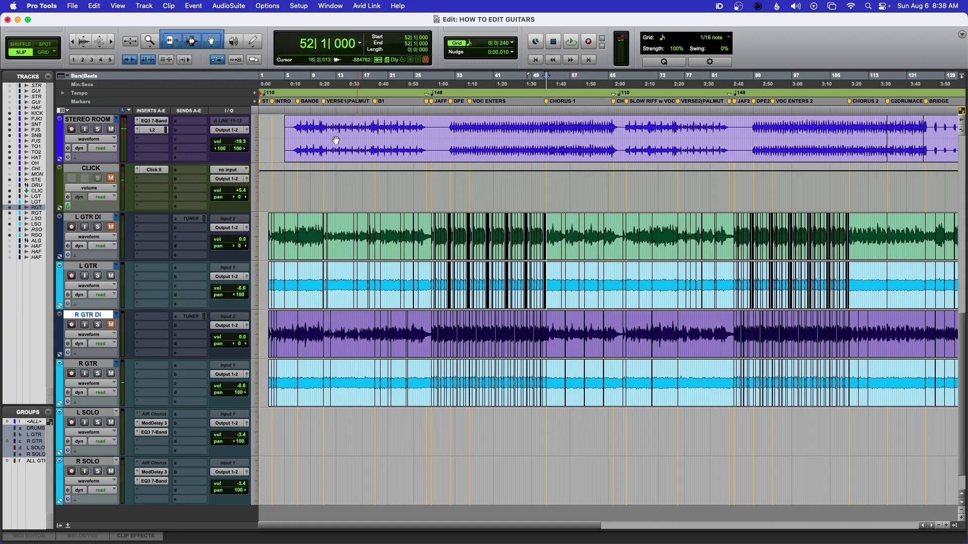
Switch to the Selector tool and select the left guitar from 51|2|484 to 70|2|816.
left_click(193, 43)
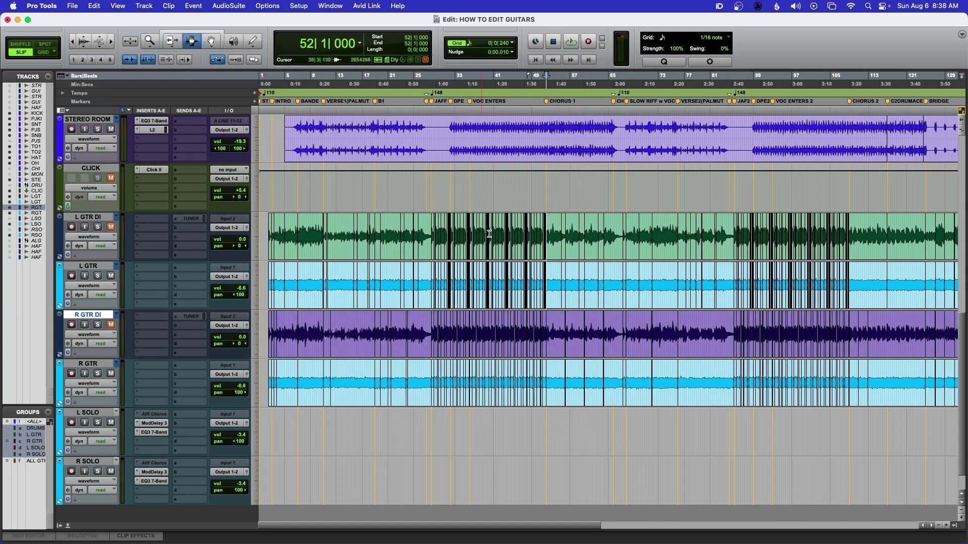
left_click(545, 232)
double_click(545, 232)
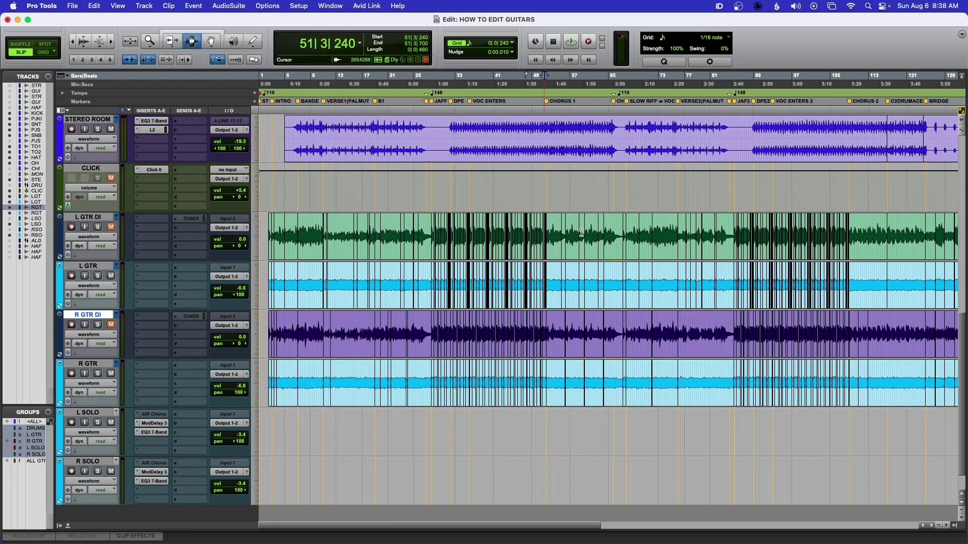
left_click_drag(544, 233, 643, 240)
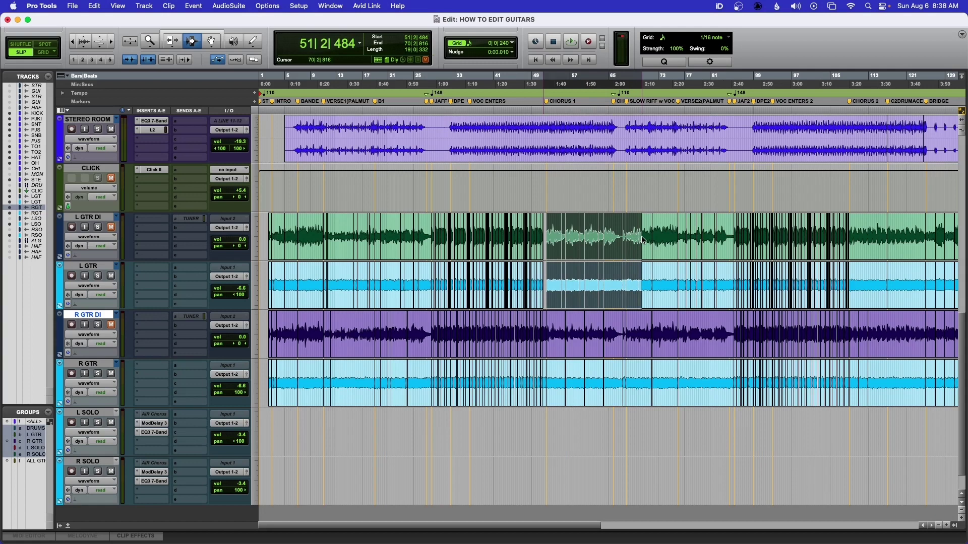
Select the left guitar from 27|1|248 to 54|1|836, spanning the heavily edited JAFF through VOC ENTERS sections.
left_click_drag(426, 235, 559, 240)
key("super+bracketright")
key("super+bracketright")
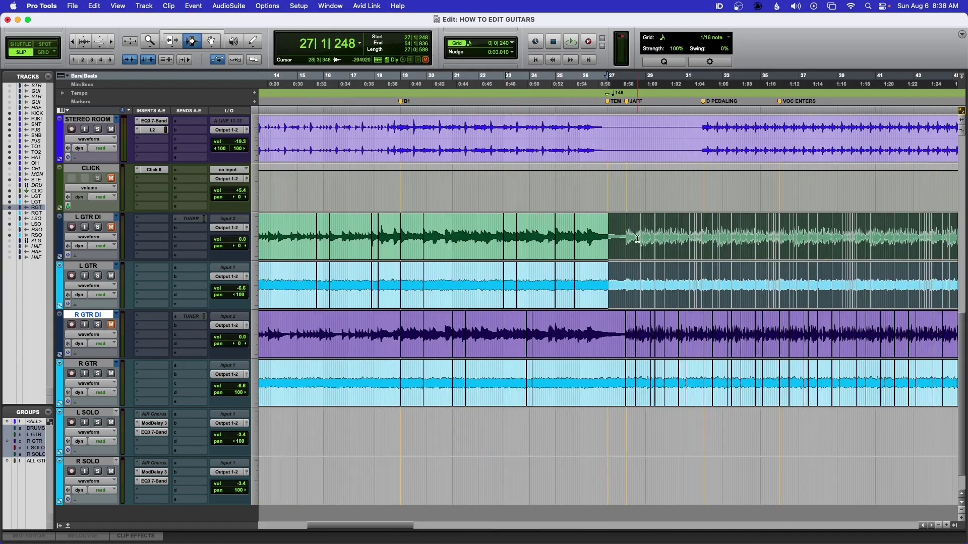
Play the session from 27|2|804, just before the JAFF marker, into the VOC ENTERS section.
left_click(616, 231)
key("space")
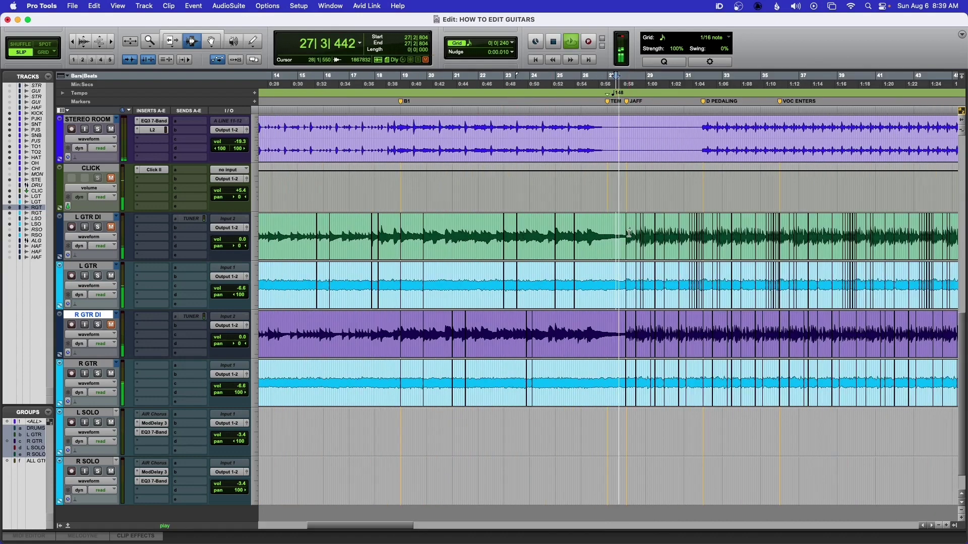
key("super+bracketright")
key("super+bracketright")
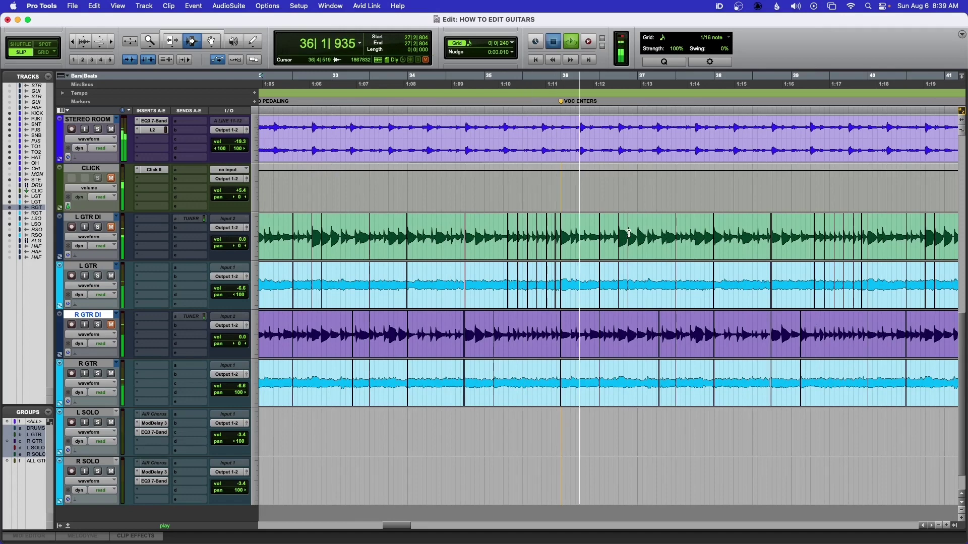
key("space")
Examine the closely spaced left guitar edits between 35|1|849 and the VOC ENTERS marker against the right guitar.
left_click(502, 223)
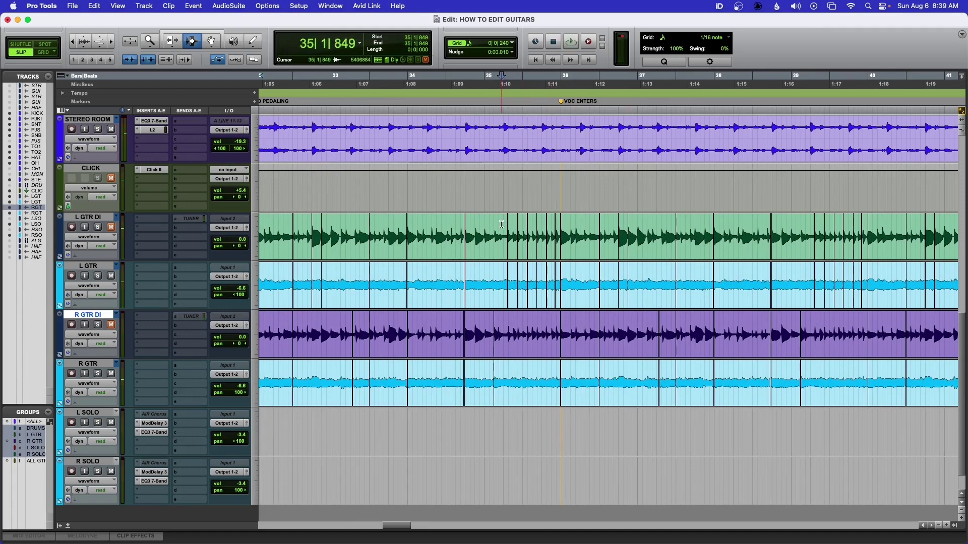
key("super+bracketright")
key("super+bracketright")
key("super+bracketright")
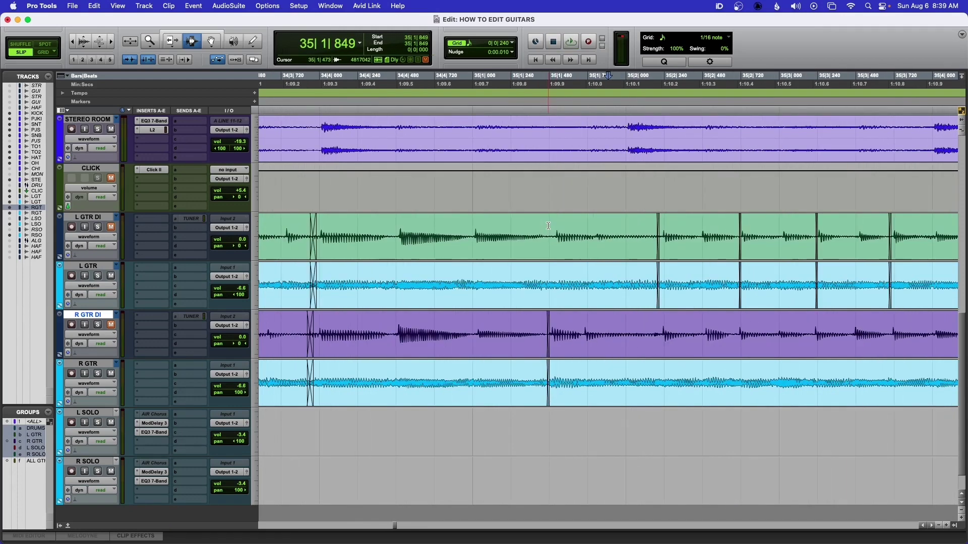
scroll(548, 226, "right", 10)
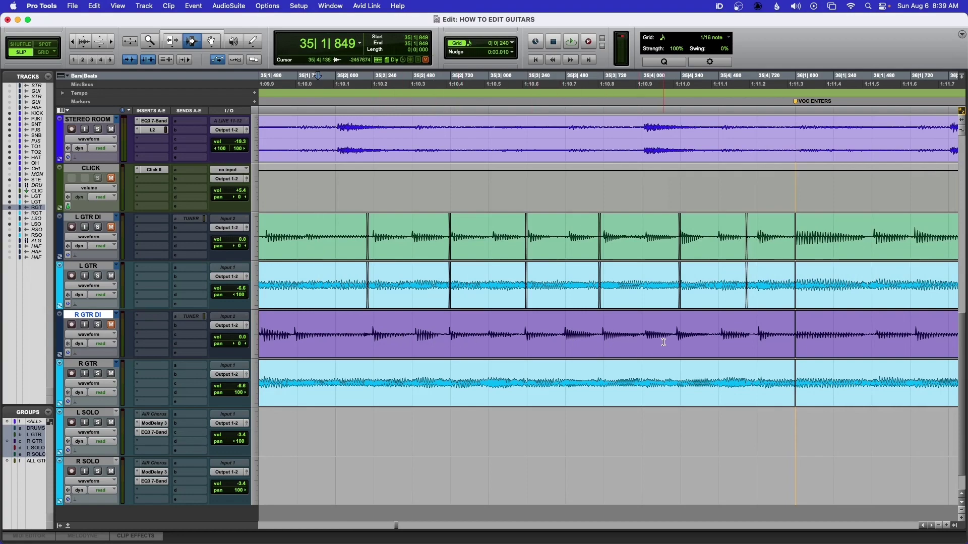
key("r")
key("r")
key("r")
key("r")
key("r")
key("r")
key("r")
key("r")
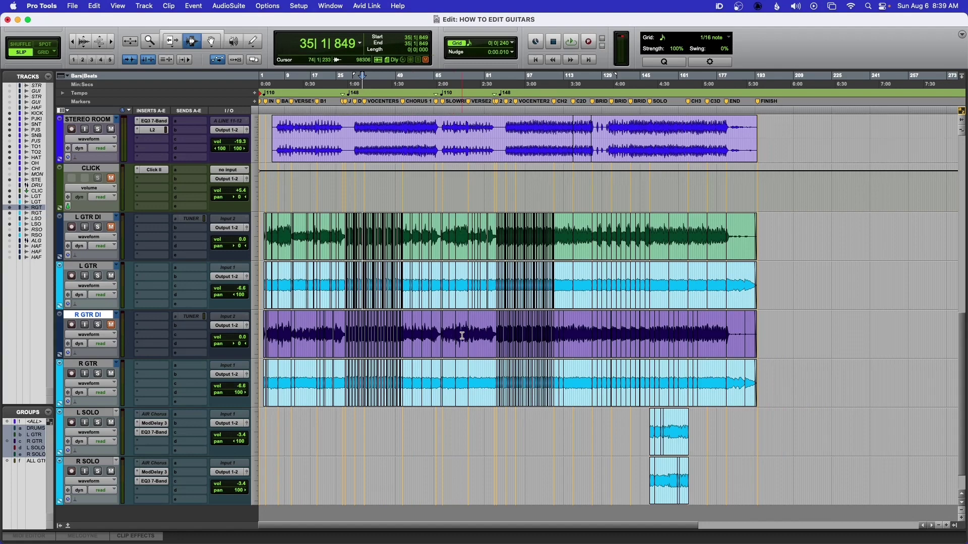
key("super+bracketleft")
key("super+bracketright")
key("super+bracketright")
key("super+bracketleft")
key("super+bracketright")
key("super+bracketright")
key("super+bracketleft")
key("super+bracketleft")
left_click(348, 234)
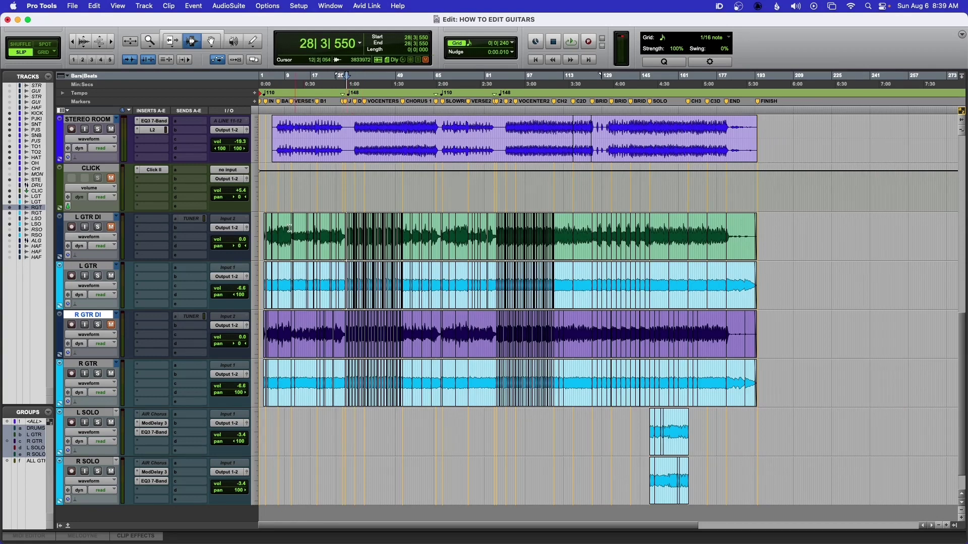
Place the edit cursor at 1|2|842 near the song's start and activate the Smart Tool.
left_click(262, 229)
key("super+bracketright")
key("super+bracketright")
key("super+bracketright")
key("super+bracketright")
key("super+bracketright")
key("super+bracketright")
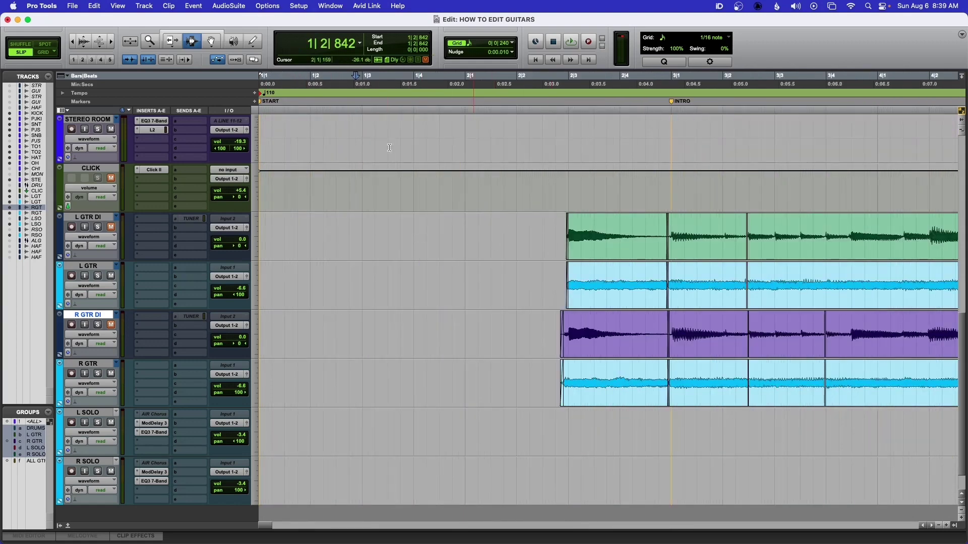
left_click(201, 31)
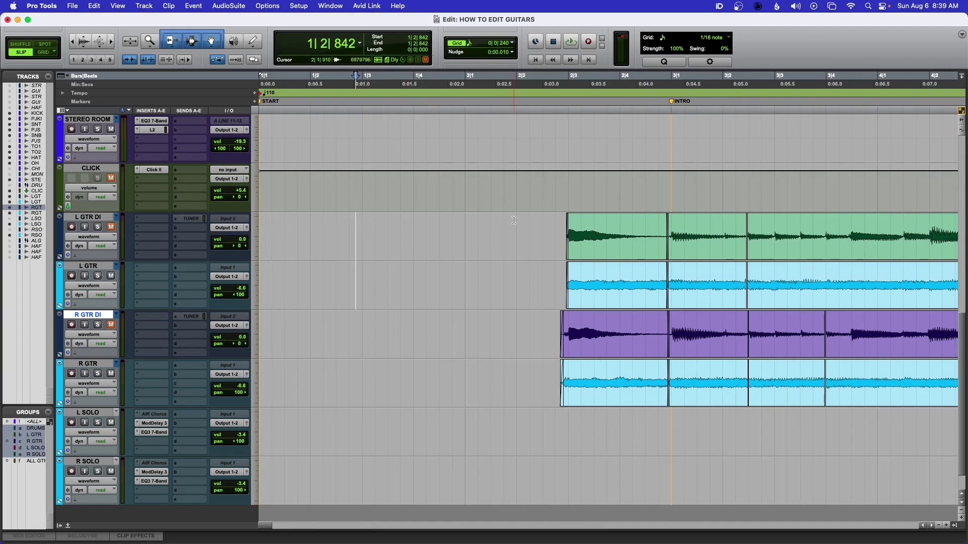
Select the left guitar crossfade just before the INTRO marker, from 2|4|874 to 2|4|897.
key("super+bracketright")
scroll(566, 242, "right", 8)
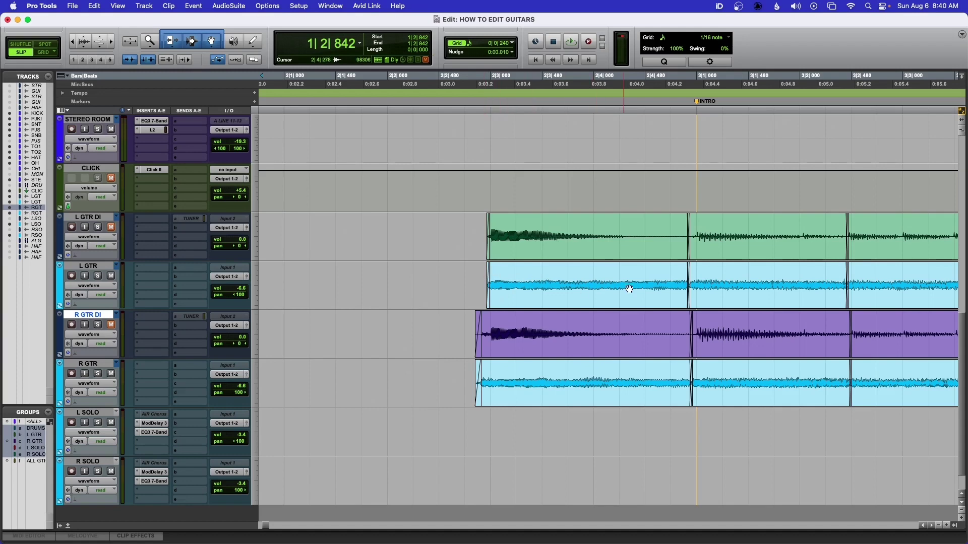
scroll(610, 283, "right", 3)
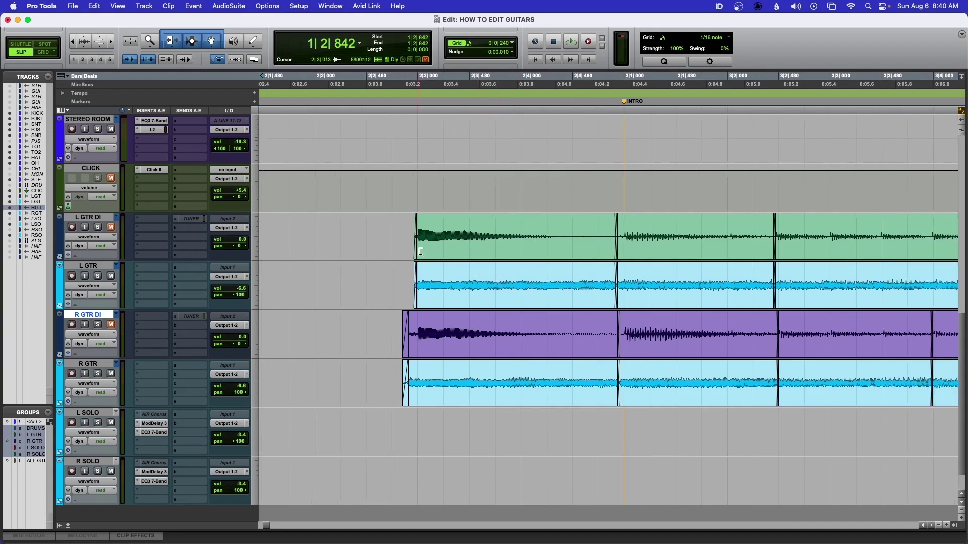
scroll(543, 255, "right", 2)
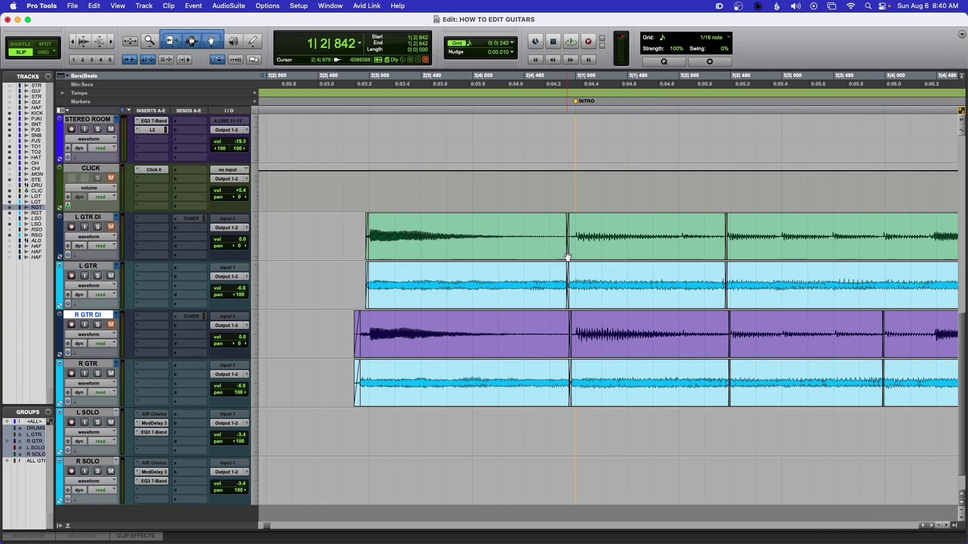
scroll(568, 257, "up", 4)
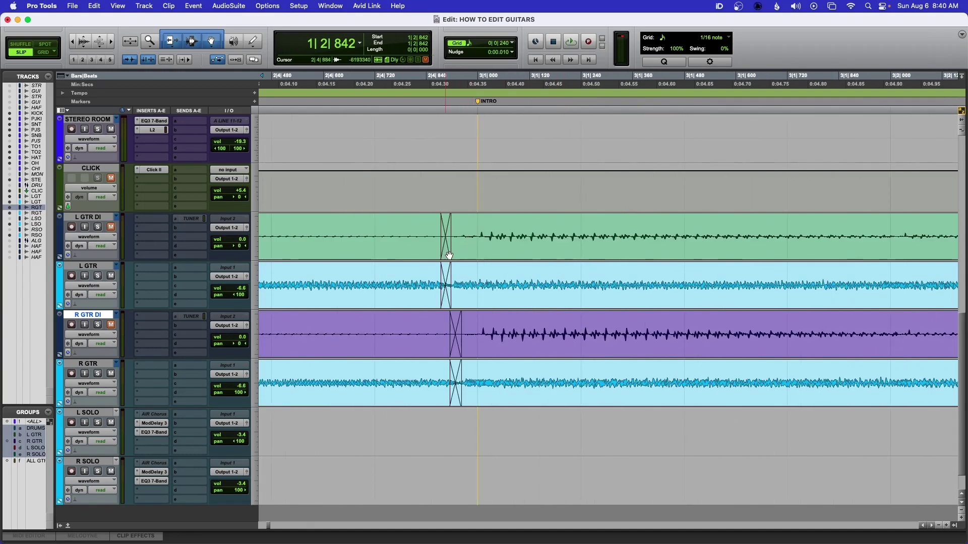
left_click(444, 247)
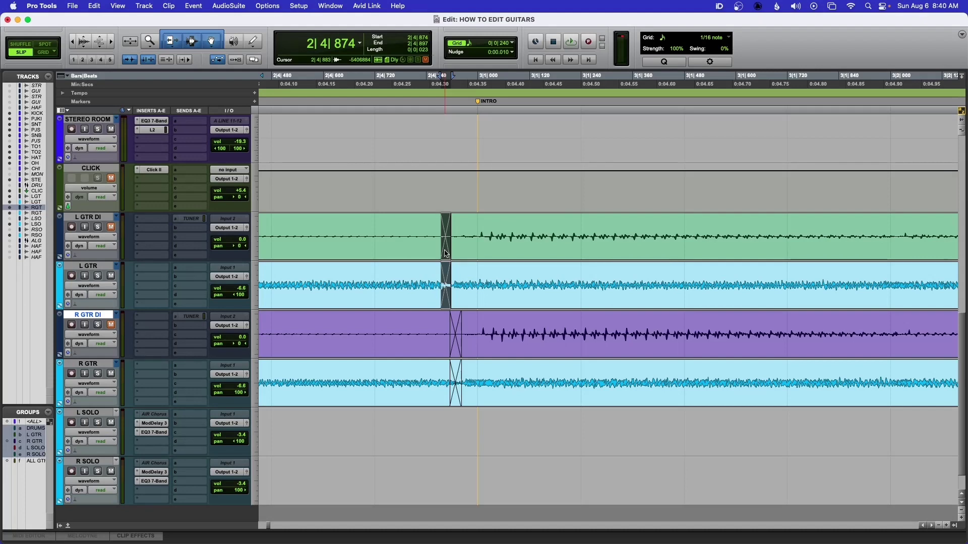
mouse_move(444, 254)
left_mouse_down()
mouse_move(473, 254)
mouse_move(445, 254)
left_mouse_up()
Show the whole song and place the edit cursor on the left guitar at 13|2|419, near the start of VERSE 1.
key("super+bracketleft")
key("super+bracketleft")
key("super+bracketleft")
key("super+bracketleft")
key("super+bracketleft")
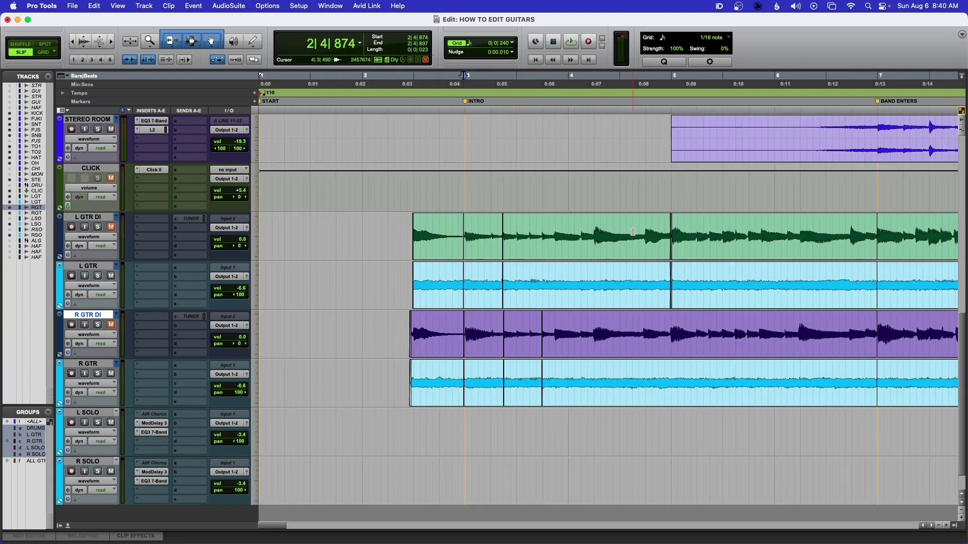
key("super+bracketleft")
key("super+bracketleft")
key("super+bracketleft")
key("super+bracketleft")
key("super+bracketleft")
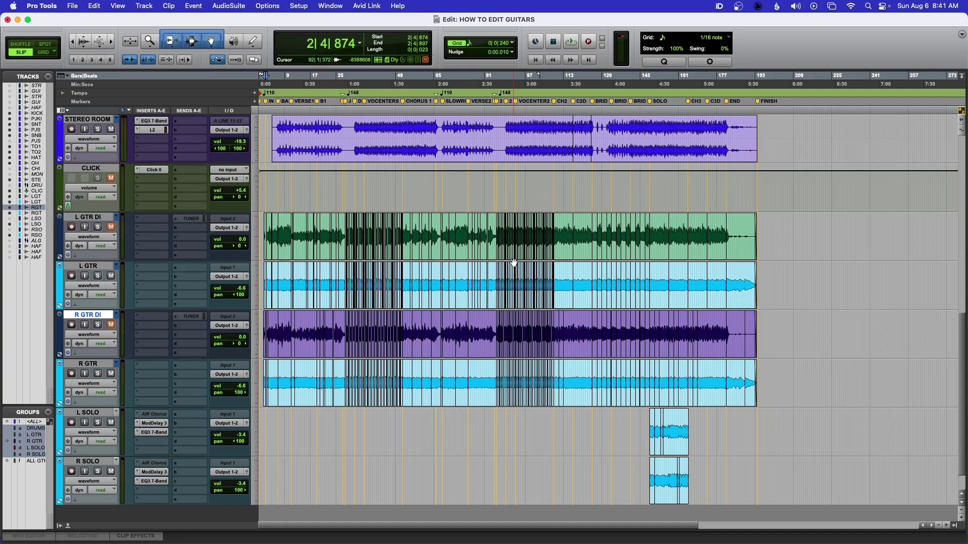
left_click(299, 231)
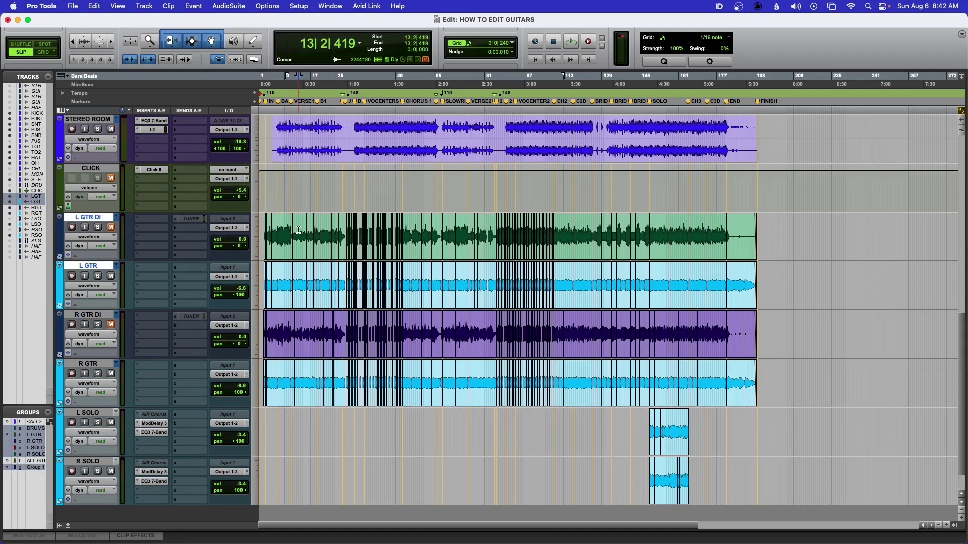